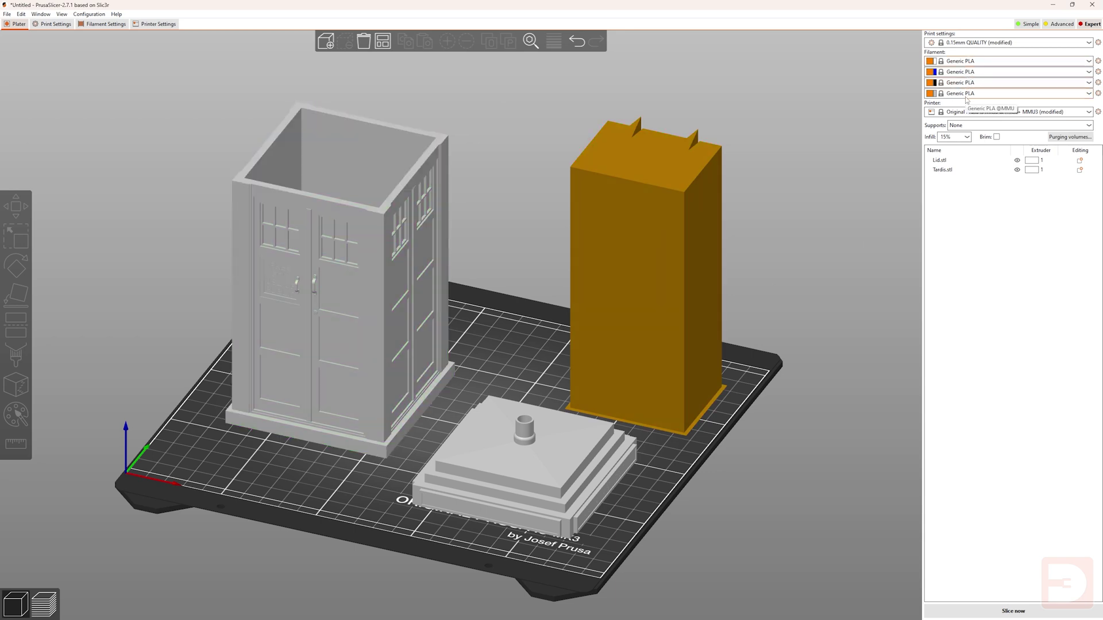
Step: Keep white Generic PLA as filament 1, then select the stepped Lid.stl model
{"action": "left_click", "coordinate": [971, 61]}
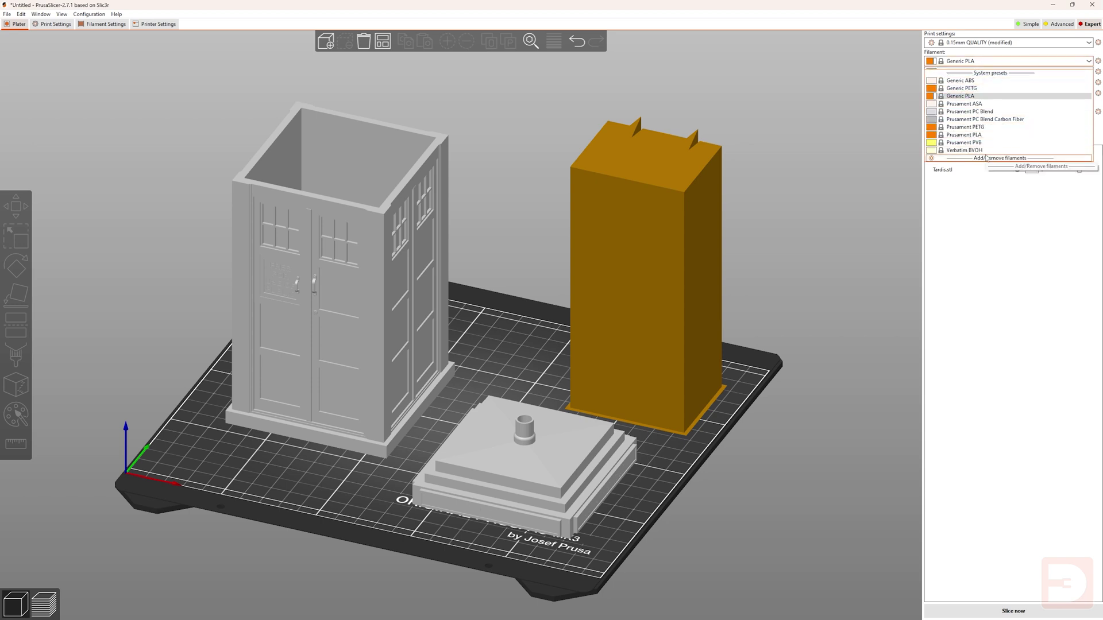
{"action": "left_click", "coordinate": [985, 98]}
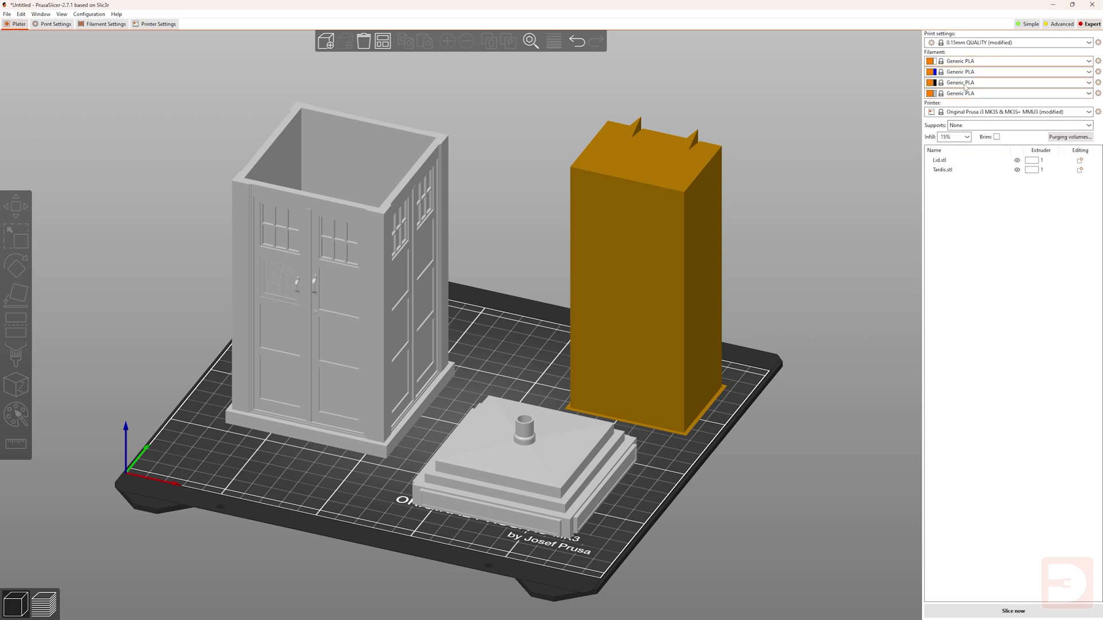
{"action": "left_click", "coordinate": [930, 61]}
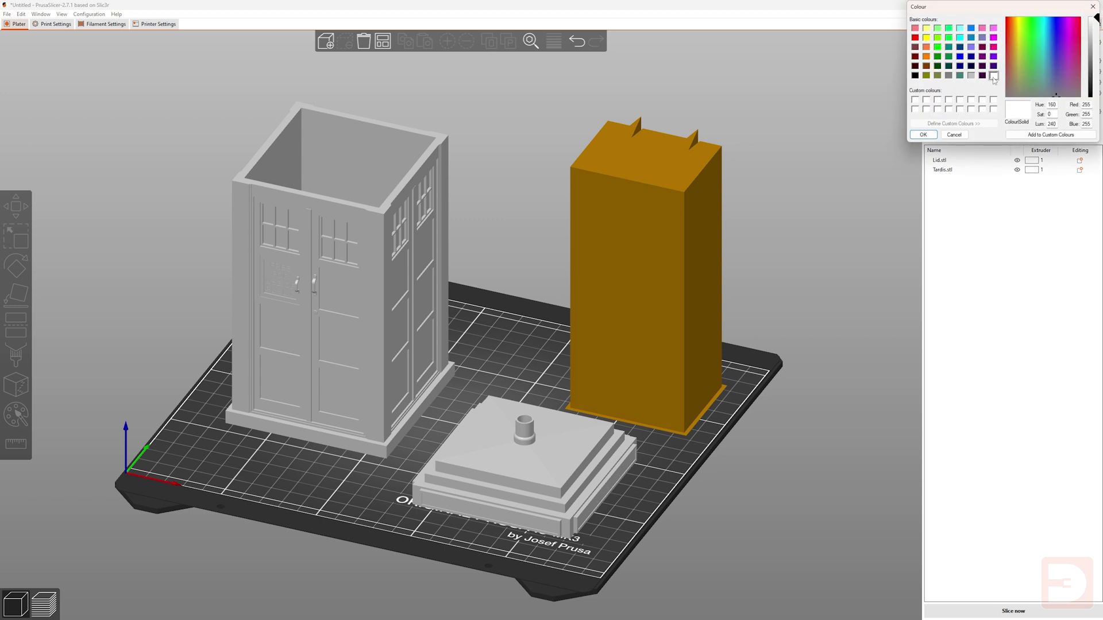
{"action": "left_click", "coordinate": [934, 134]}
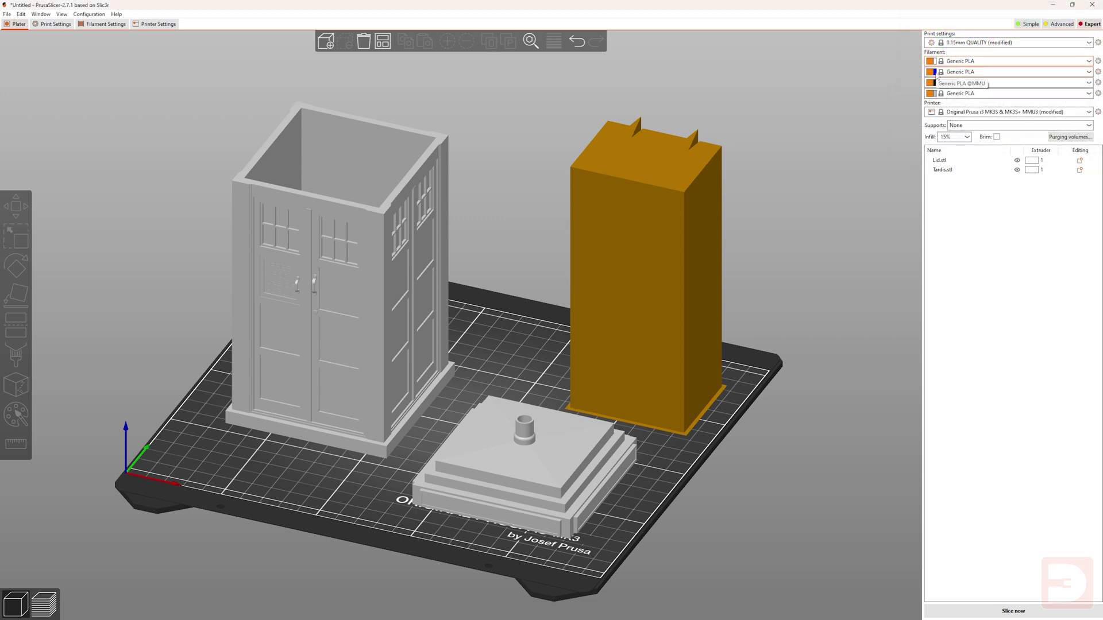
{"action": "middle_click_drag", "start_coordinate": [821, 275], "coordinate": [802, 185]}
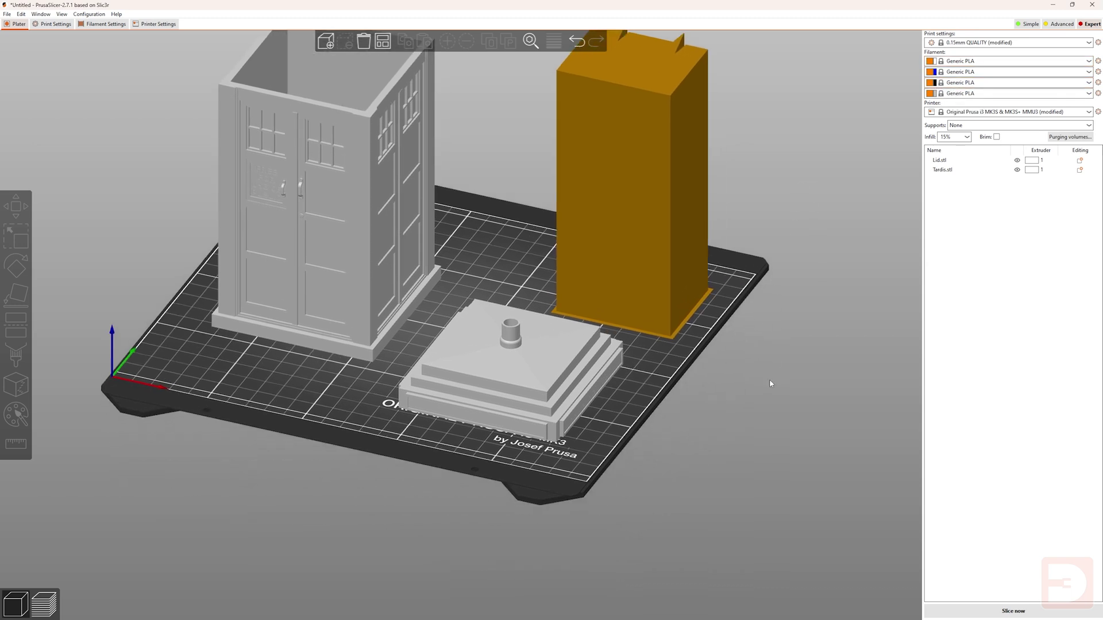
{"action": "left_click", "coordinate": [496, 383]}
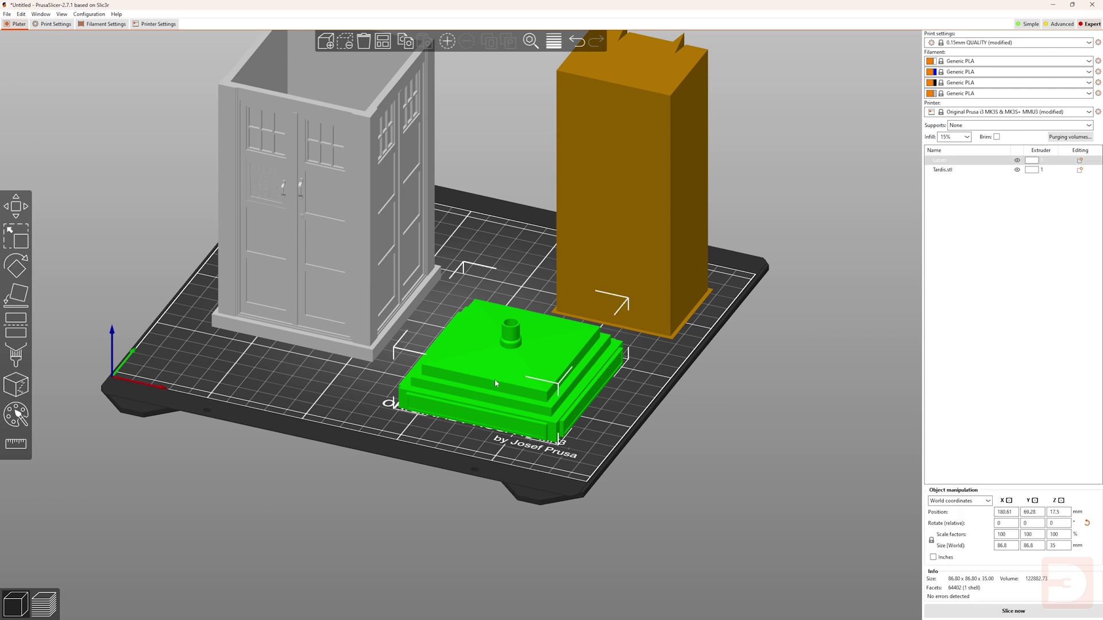
Step: Activate multimaterial painting on the lid and zoom in on it
{"action": "left_click", "coordinate": [22, 415]}
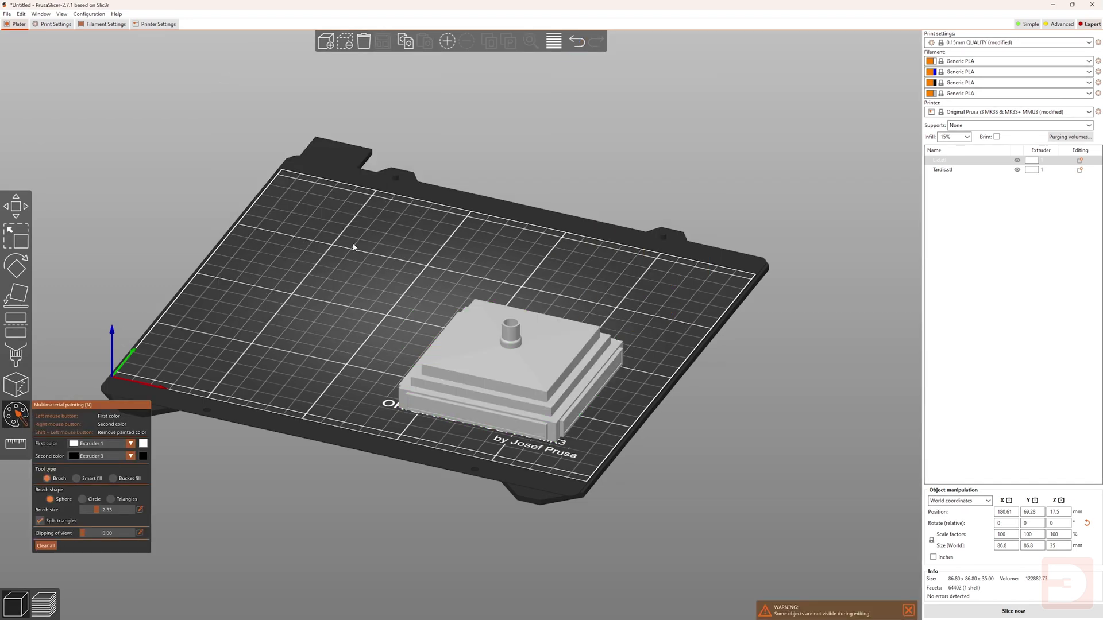
{"action": "left_click_drag", "start_coordinate": [320, 501], "coordinate": [406, 452]}
{"action": "scroll", "coordinate": [406, 452], "scroll_direction": "up", "scroll_amount": 10}
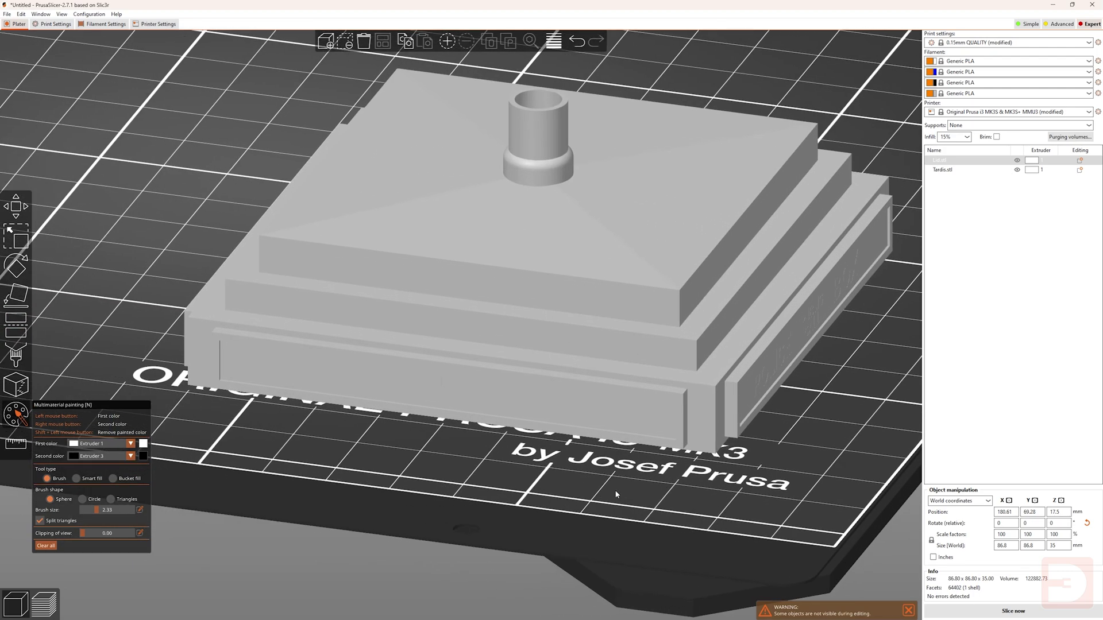
{"action": "left_click_drag", "start_coordinate": [615, 494], "coordinate": [395, 480]}
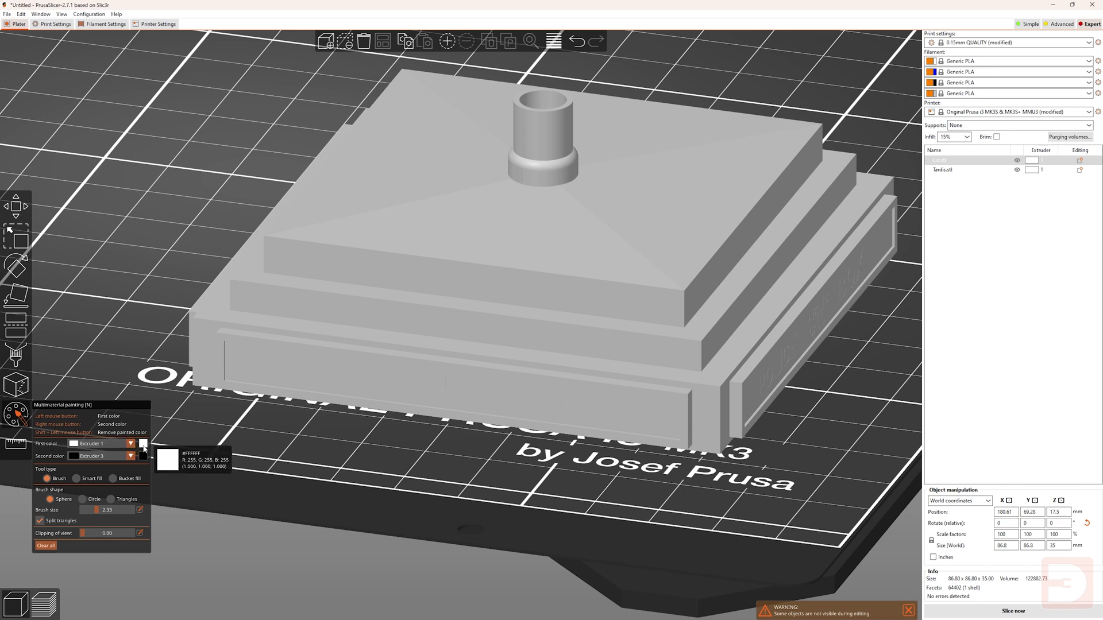
Step: Set First color to blue Extruder 2 and keep Second color on black Extruder 3
{"action": "left_click", "coordinate": [115, 443]}
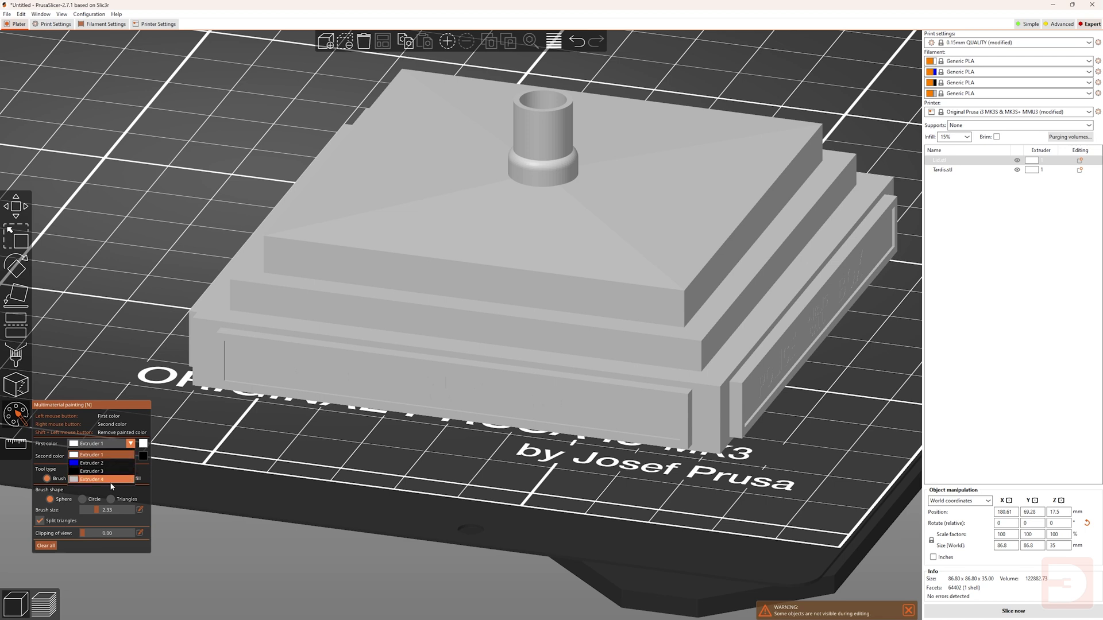
{"action": "left_click", "coordinate": [113, 465]}
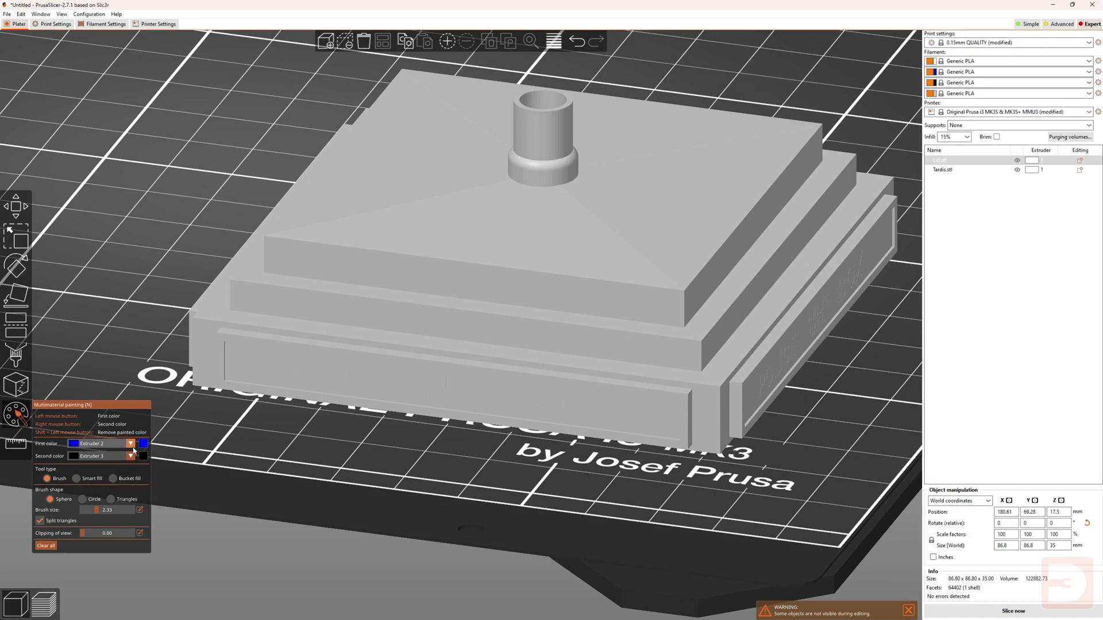
{"action": "mouse_move", "coordinate": [145, 448]}
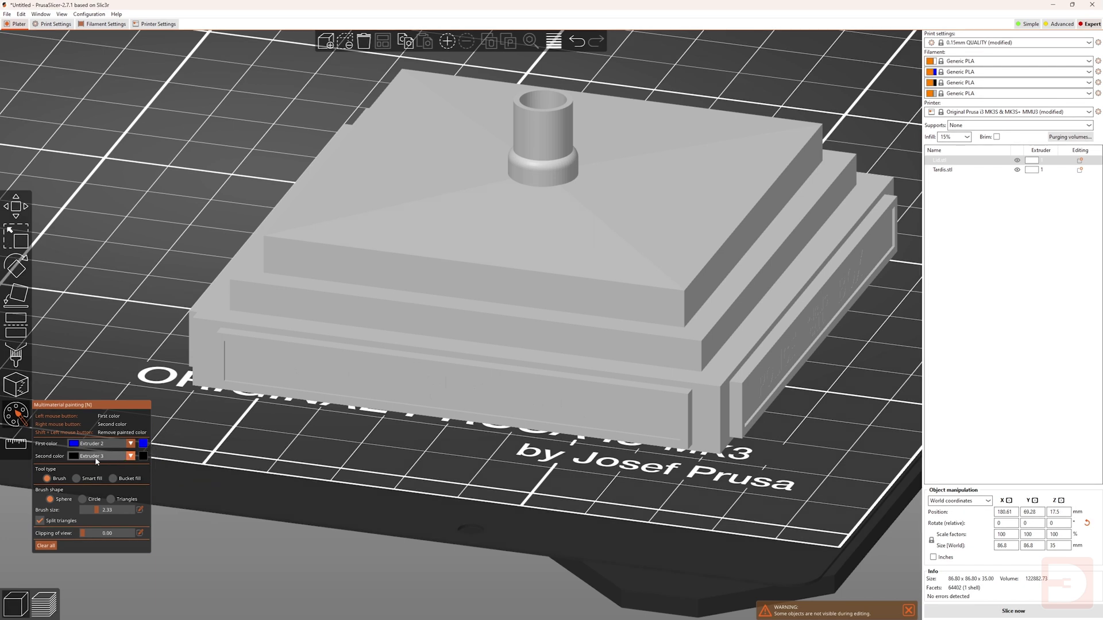
{"action": "left_click", "coordinate": [131, 459]}
{"action": "left_click", "coordinate": [132, 457]}
Step: Resize the brush to 3.80 and tilt the view down onto the lid
{"action": "left_click_drag", "start_coordinate": [101, 509], "coordinate": [125, 509]}
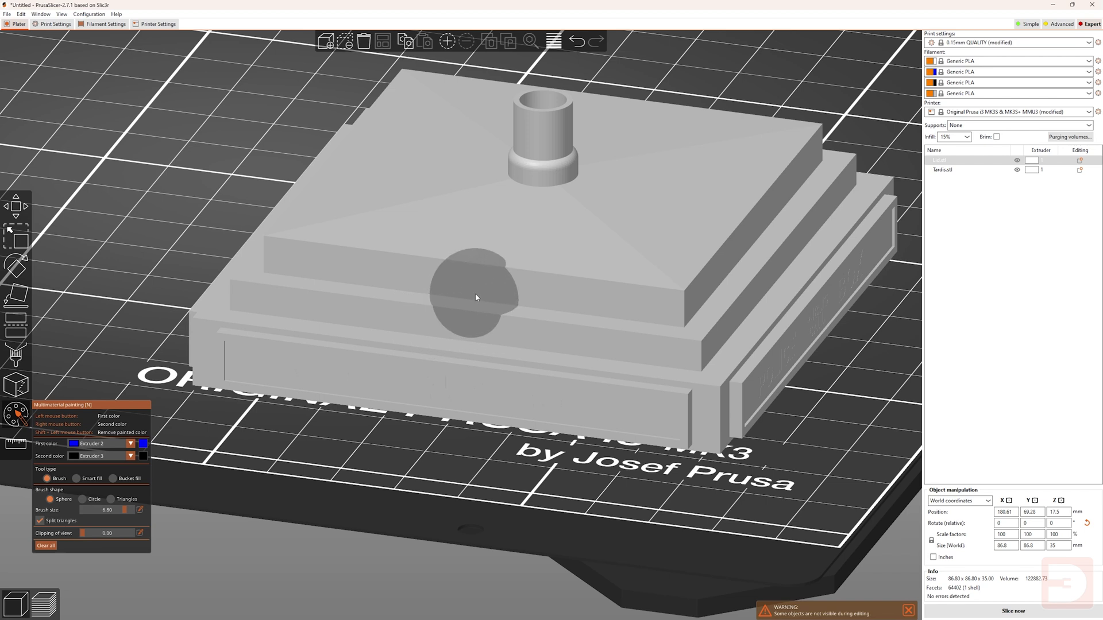
{"action": "scroll", "coordinate": [488, 290], "scroll_direction": "down", "scroll_amount": 5, "text": "alt"}
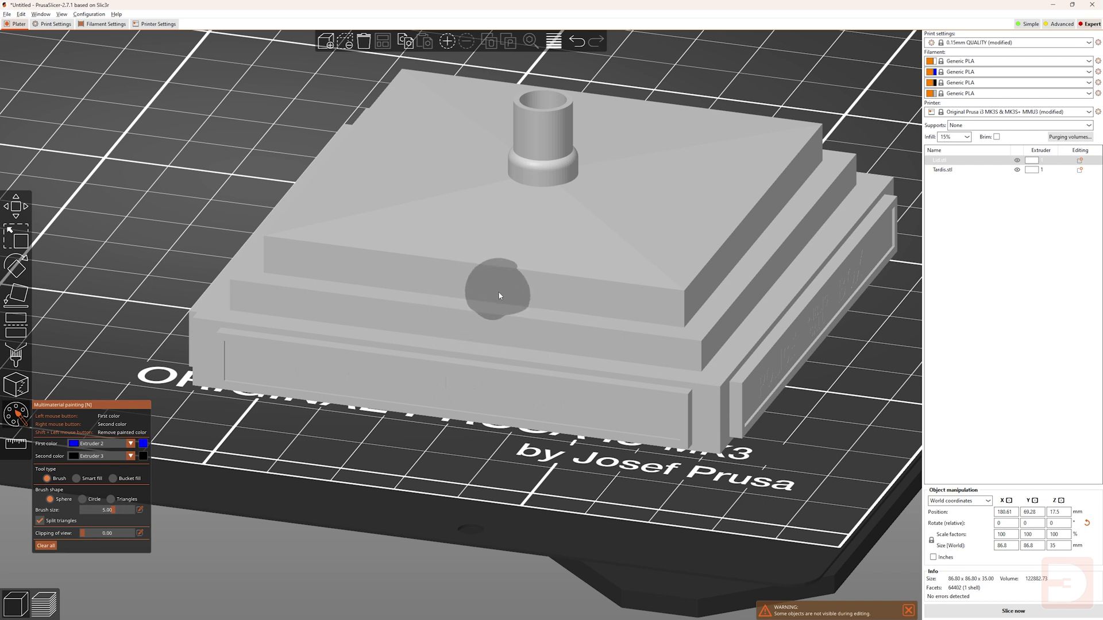
{"action": "scroll", "coordinate": [497, 296], "scroll_direction": "up", "scroll_amount": 6, "text": "alt"}
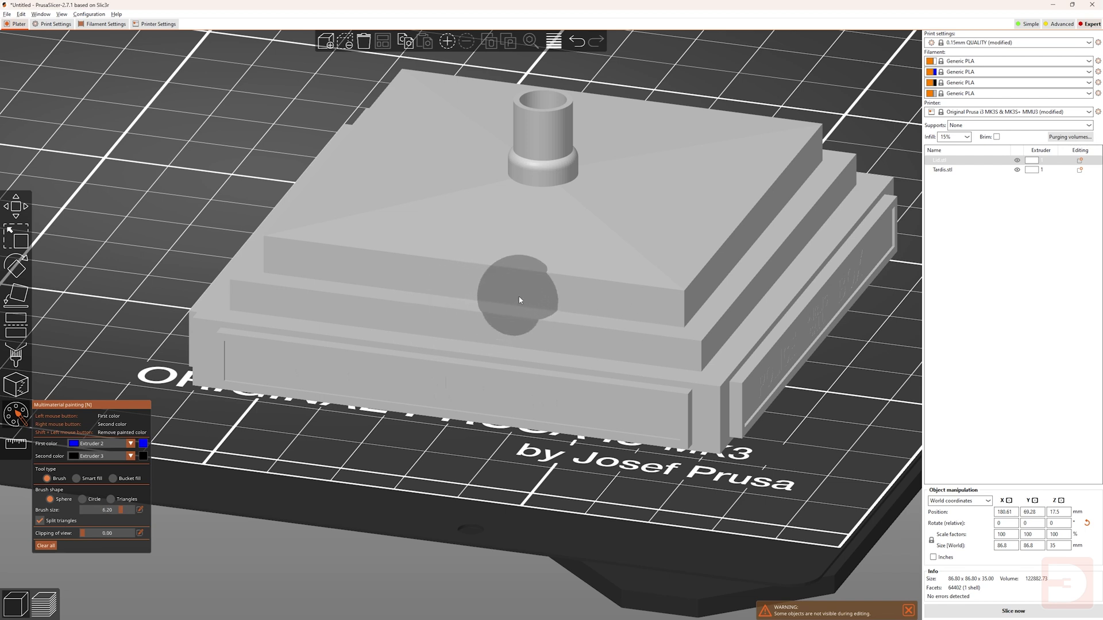
{"action": "scroll", "coordinate": [519, 299], "scroll_direction": "down", "scroll_amount": 8, "text": "alt"}
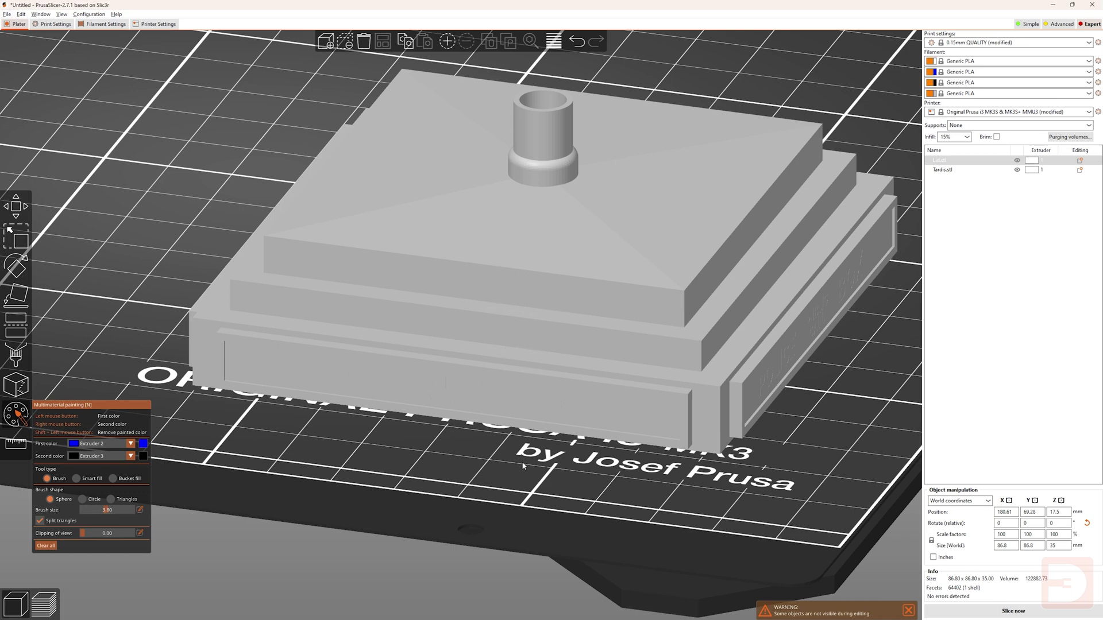
{"action": "left_click_drag", "start_coordinate": [522, 461], "coordinate": [264, 196]}
{"action": "scroll", "coordinate": [209, 296], "scroll_direction": "up", "scroll_amount": 5}
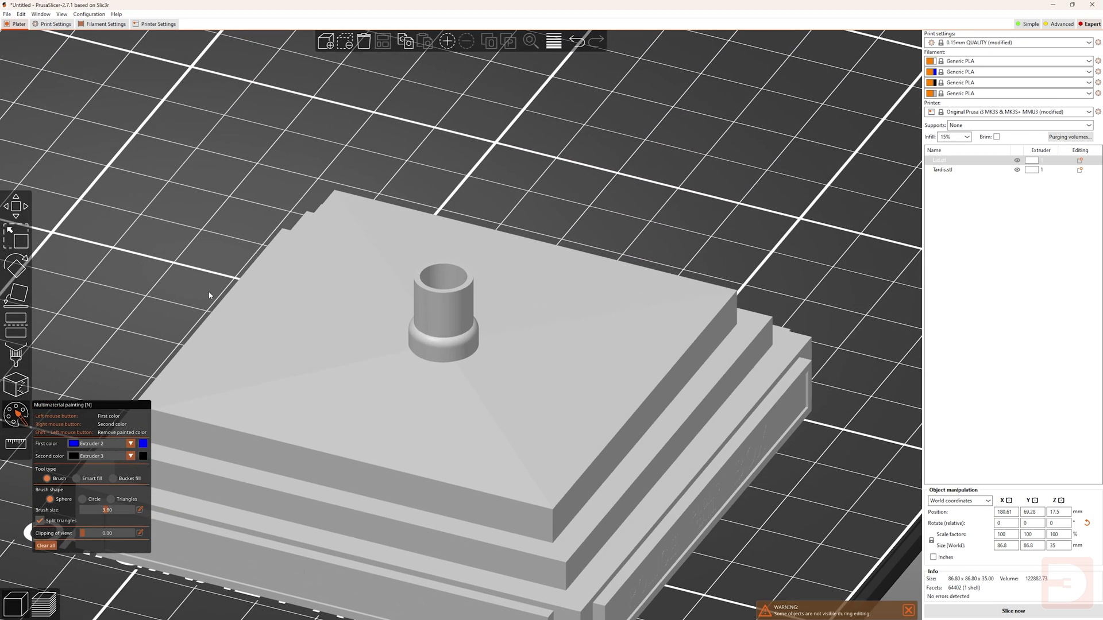
{"action": "scroll", "coordinate": [209, 296], "scroll_direction": "up", "scroll_amount": 5}
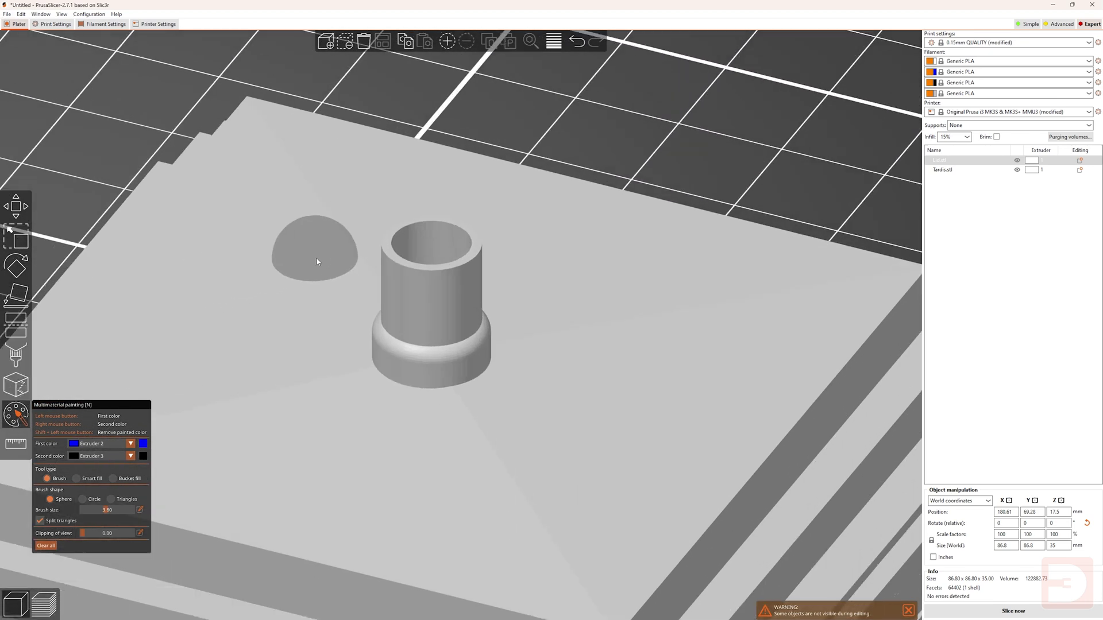
Step: Paint blue test dabs on the central cylinder and a lid corner, undoing a stray black stroke
{"action": "left_click", "coordinate": [430, 273]}
{"action": "scroll", "coordinate": [689, 189], "scroll_direction": "up", "scroll_amount": 3}
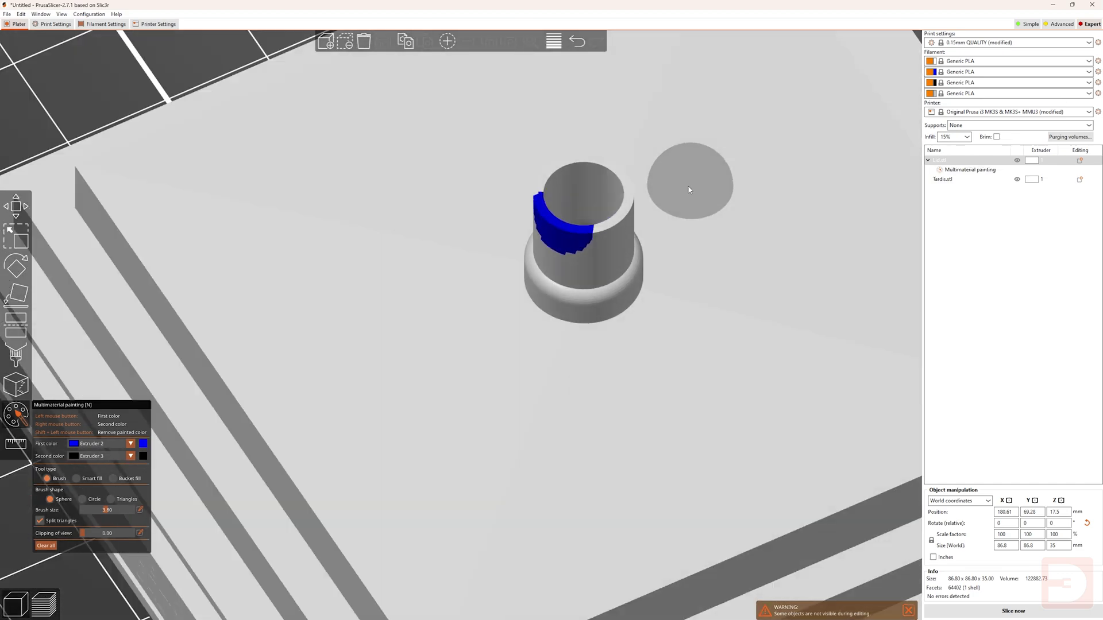
{"action": "mouse_move", "coordinate": [689, 190]}
{"action": "left_mouse_down"}
{"action": "mouse_move", "coordinate": [639, 192]}
{"action": "mouse_move", "coordinate": [621, 180]}
{"action": "mouse_move", "coordinate": [677, 187]}
{"action": "mouse_move", "coordinate": [707, 114]}
{"action": "left_mouse_up"}
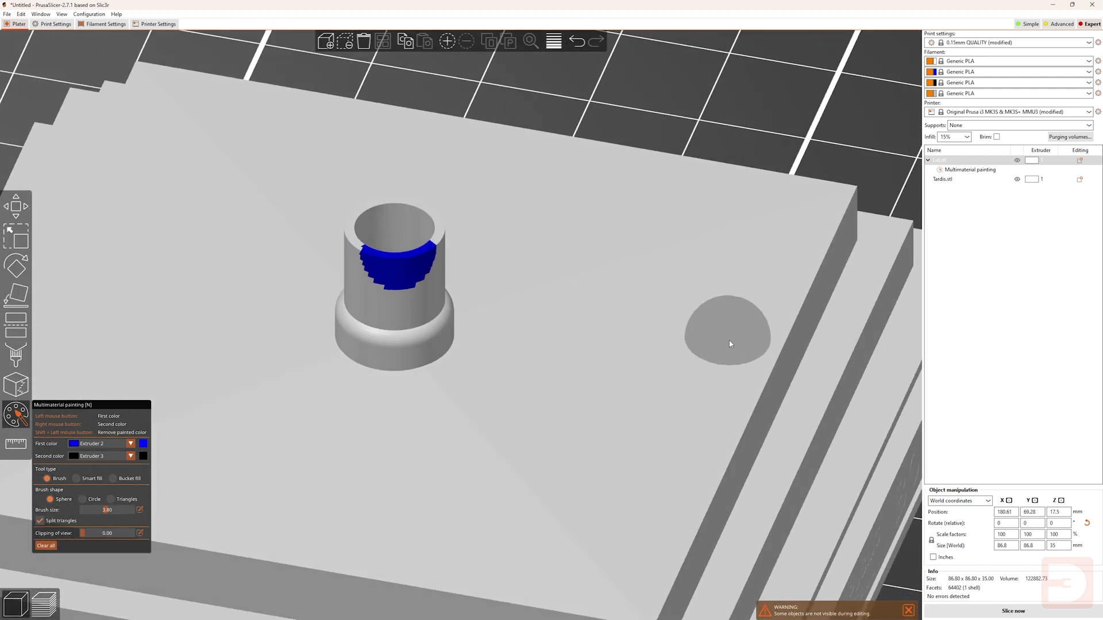
{"action": "right_click_drag", "start_coordinate": [729, 343], "coordinate": [713, 184]}
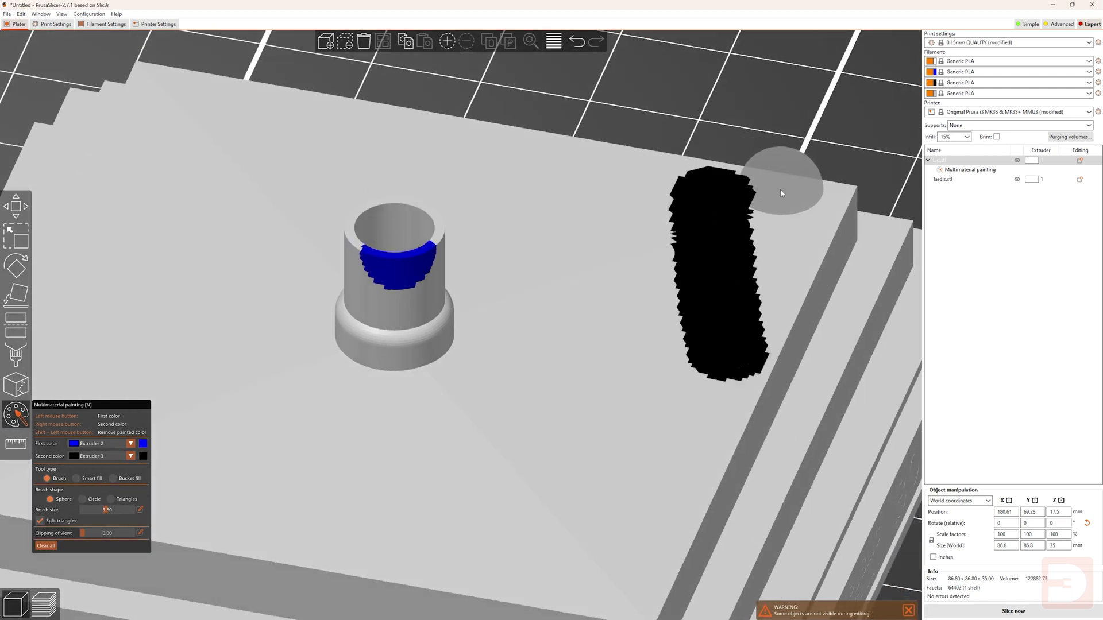
{"action": "key", "text": "ctrl+z"}
{"action": "scroll", "coordinate": [593, 438], "scroll_direction": "up", "scroll_amount": 6}
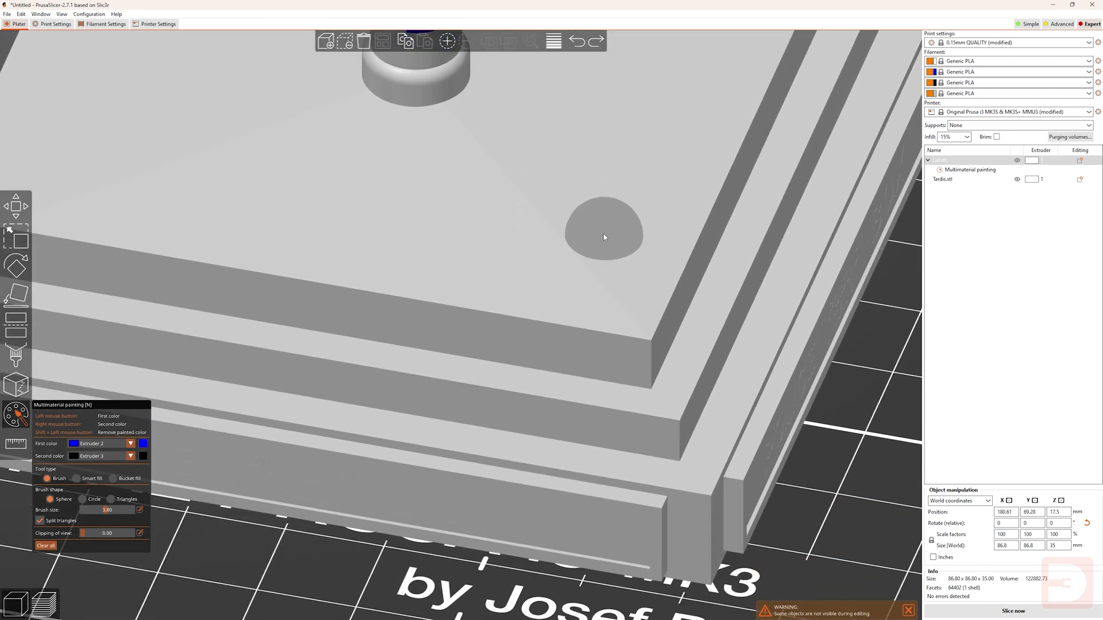
{"action": "left_click", "coordinate": [636, 330]}
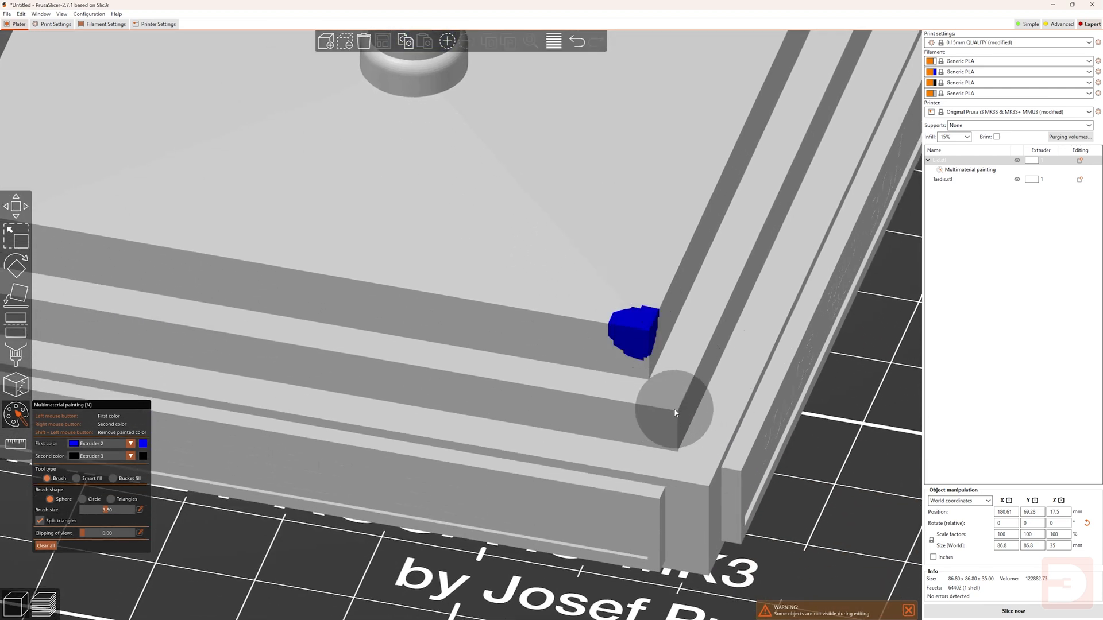
{"action": "left_click", "coordinate": [666, 376]}
{"action": "left_click_drag", "start_coordinate": [812, 412], "coordinate": [817, 422]}
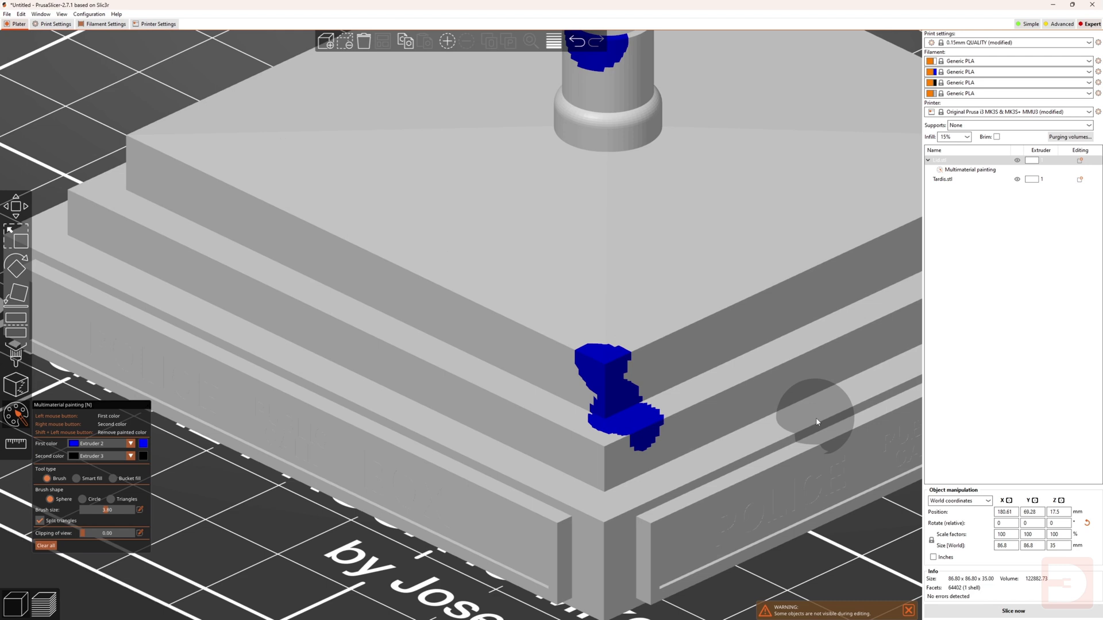
{"action": "left_click_drag", "start_coordinate": [818, 422], "coordinate": [830, 423]}
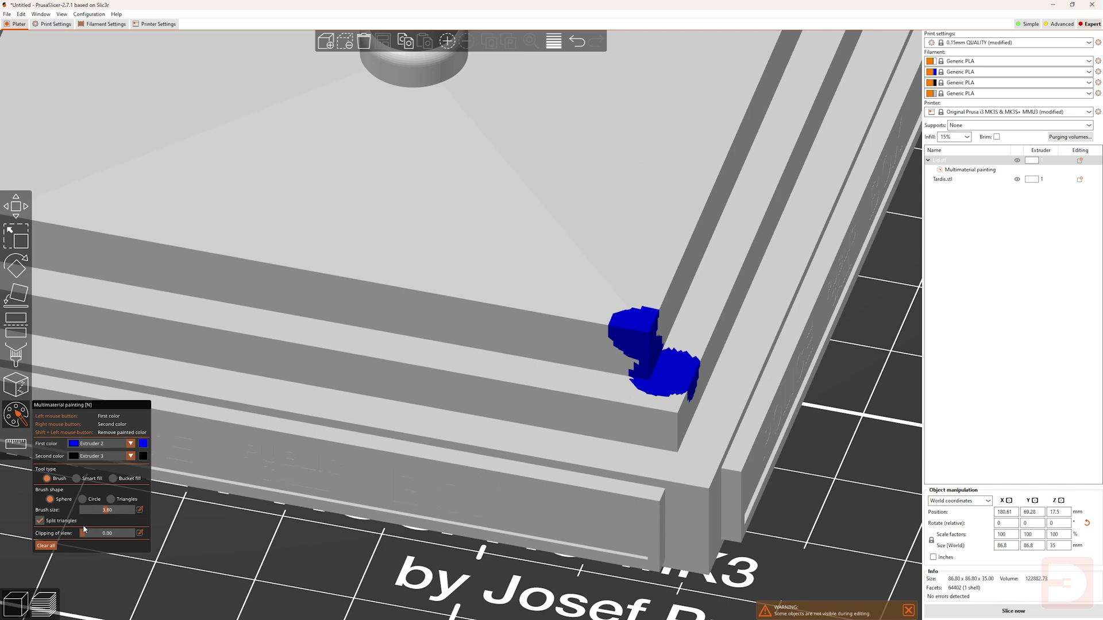
Step: Clear the existing paint and switch to a Circle brush sized 5.90
{"action": "left_click", "coordinate": [45, 546]}
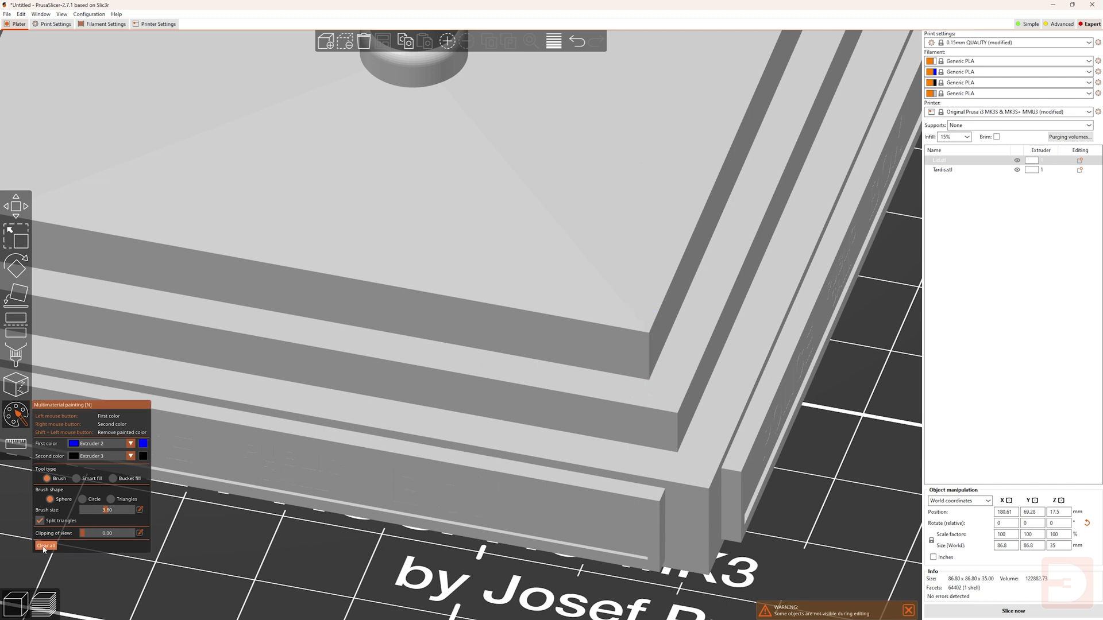
{"action": "left_click_drag", "start_coordinate": [369, 184], "coordinate": [390, 484]}
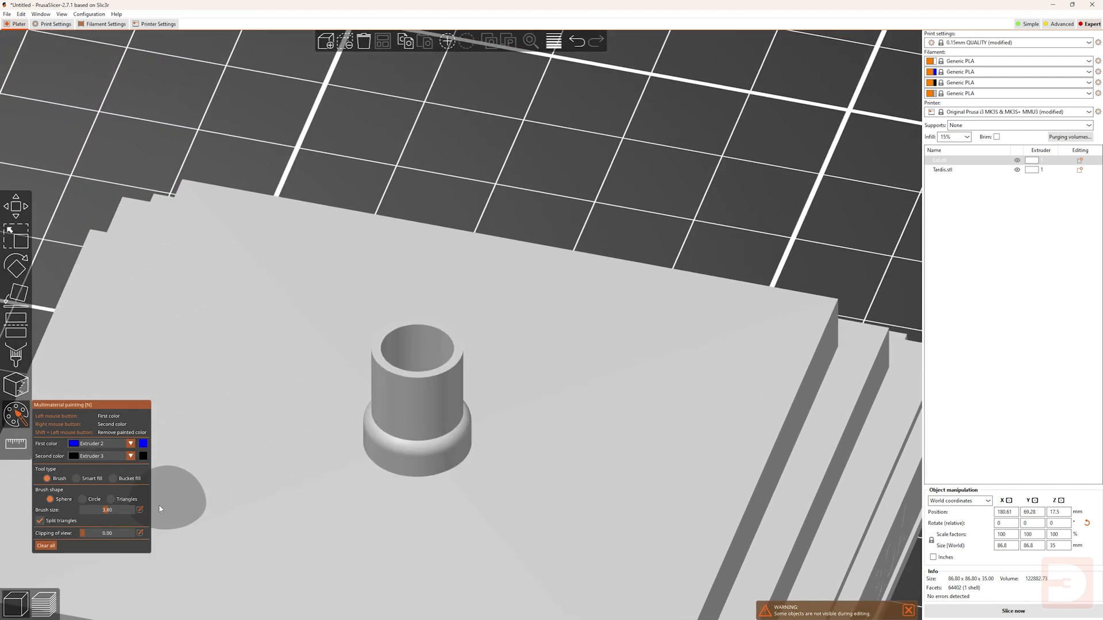
{"action": "left_click", "coordinate": [83, 499]}
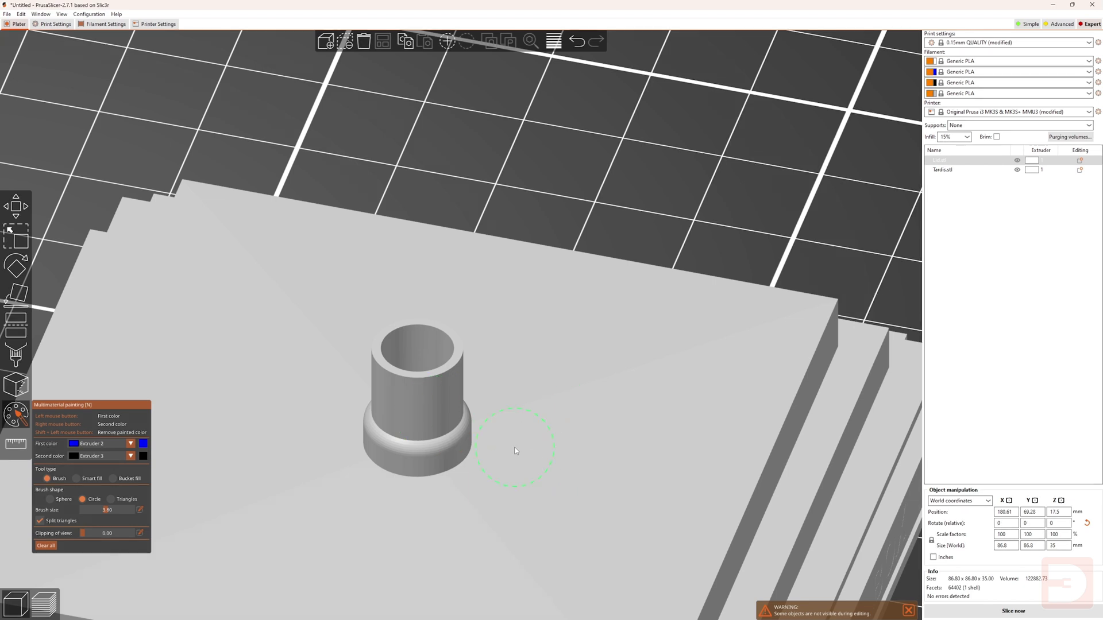
{"action": "left_click_drag", "start_coordinate": [108, 510], "coordinate": [118, 510]}
{"action": "scroll", "coordinate": [570, 399], "scroll_direction": "down", "scroll_amount": 8, "text": "alt"}
{"action": "key", "text": "ctrl+z"}
Step: Paint a blue circle patch inside the cylinder, inspect it, then clear it
{"action": "left_click", "coordinate": [425, 376]}
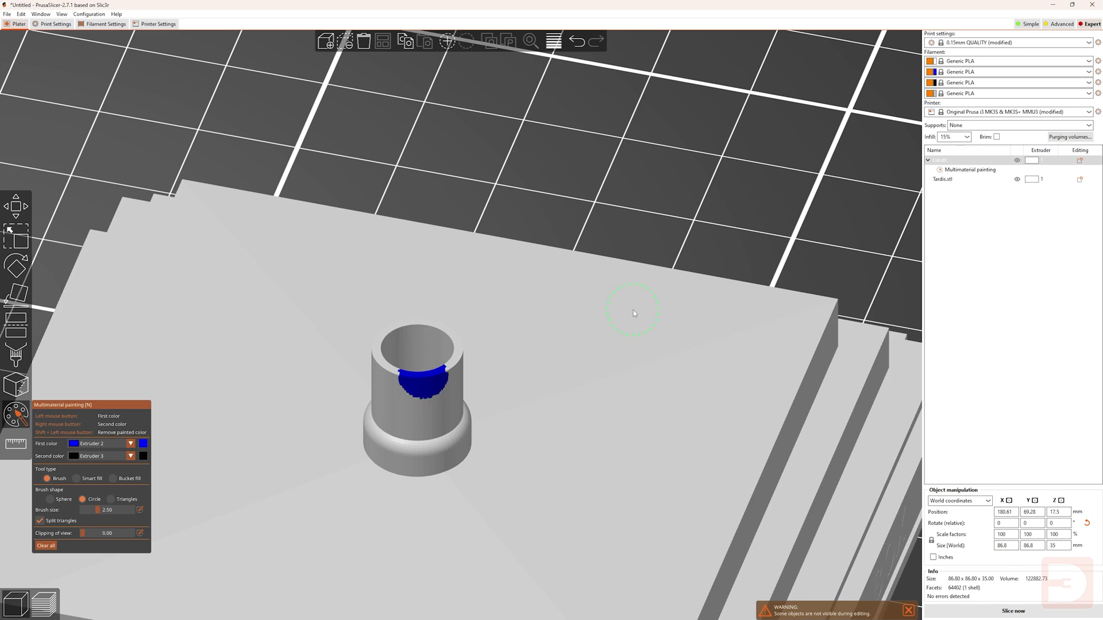
{"action": "left_click_drag", "start_coordinate": [660, 239], "coordinate": [579, 251]}
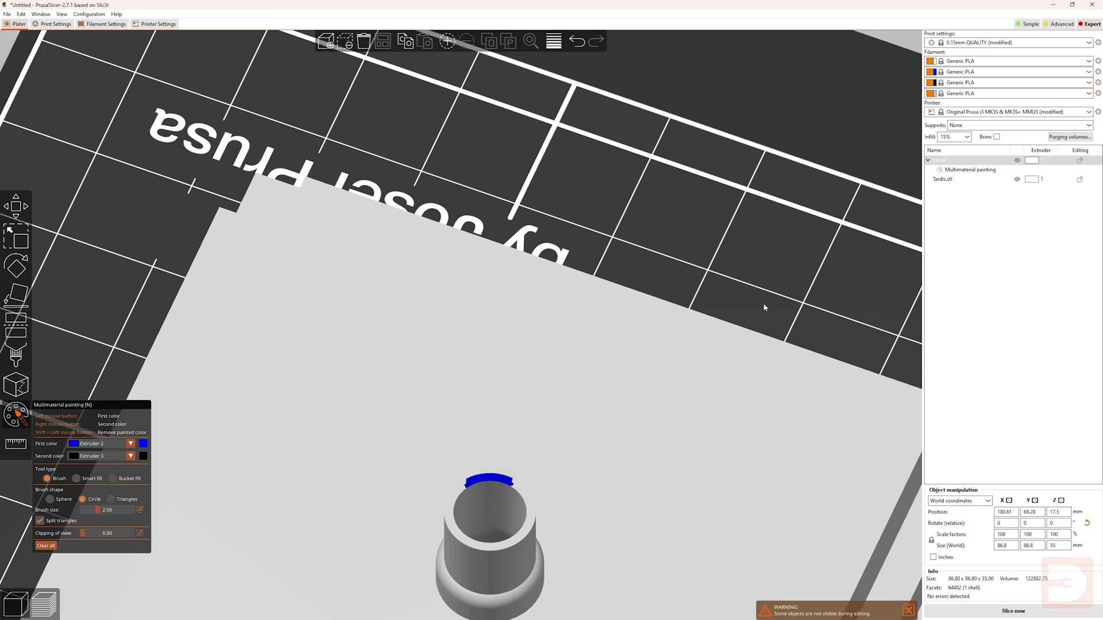
{"action": "mouse_move", "coordinate": [763, 303]}
{"action": "left_mouse_down"}
{"action": "mouse_move", "coordinate": [640, 275]}
{"action": "mouse_move", "coordinate": [660, 269]}
{"action": "left_mouse_up"}
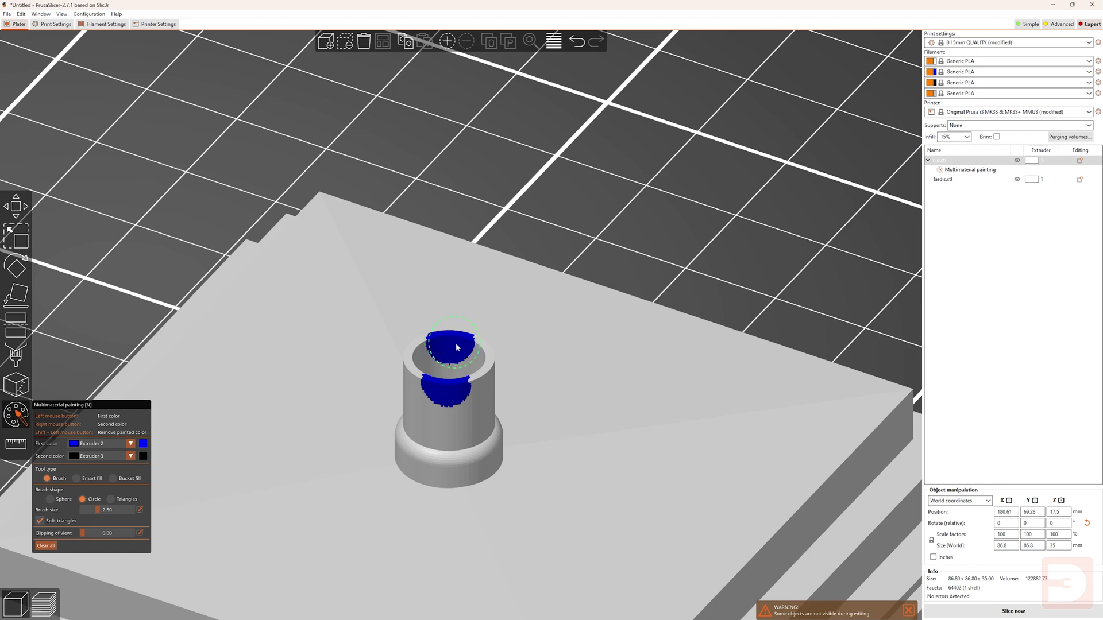
{"action": "mouse_move", "coordinate": [693, 257]}
{"action": "left_mouse_down"}
{"action": "mouse_move", "coordinate": [630, 197]}
{"action": "mouse_move", "coordinate": [626, 369]}
{"action": "left_mouse_up"}
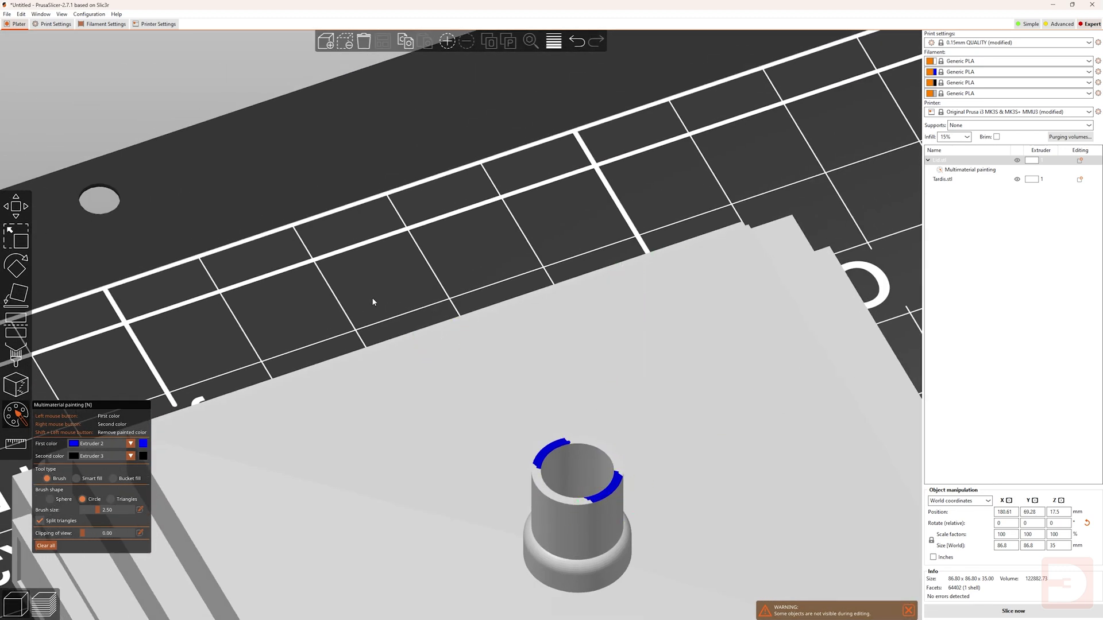
{"action": "mouse_move", "coordinate": [372, 301]}
{"action": "left_mouse_down"}
{"action": "mouse_move", "coordinate": [288, 313]}
{"action": "mouse_move", "coordinate": [217, 290]}
{"action": "mouse_move", "coordinate": [322, 325]}
{"action": "left_mouse_up"}
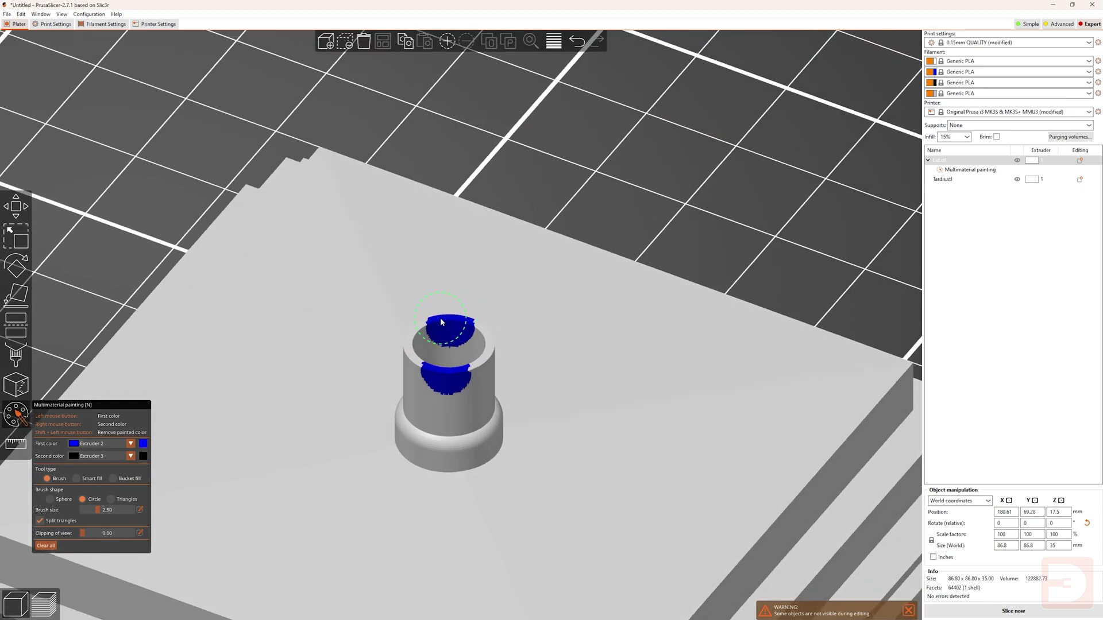
{"action": "left_click", "coordinate": [46, 546]}
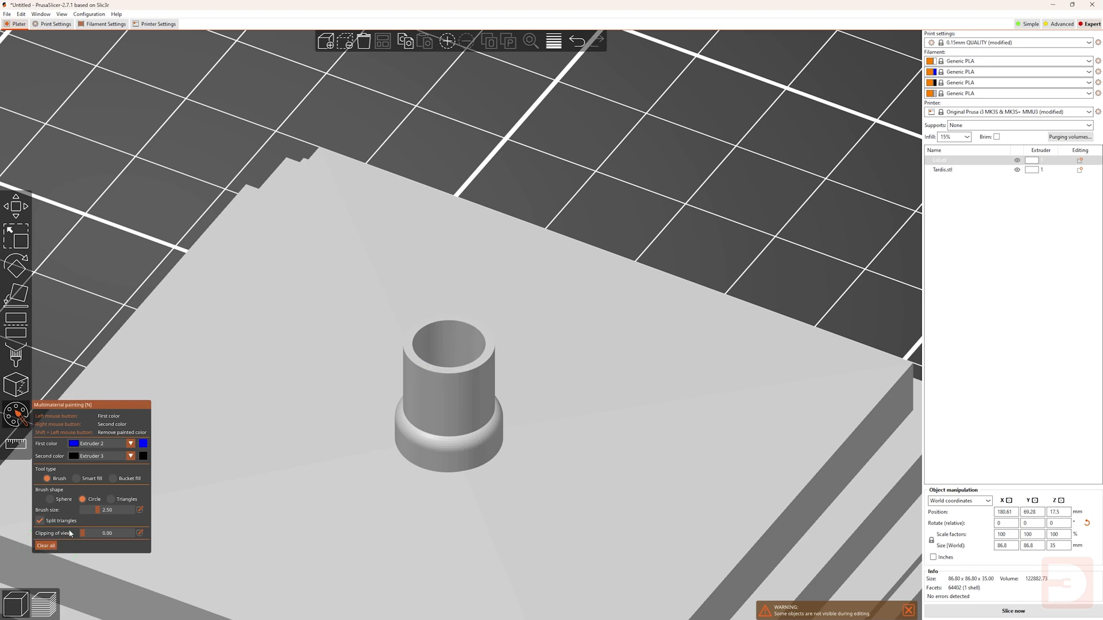
Step: Paint blue spots around the cup, clear all paint, and set the brush shape to Triangles
{"action": "left_click", "coordinate": [449, 314]}
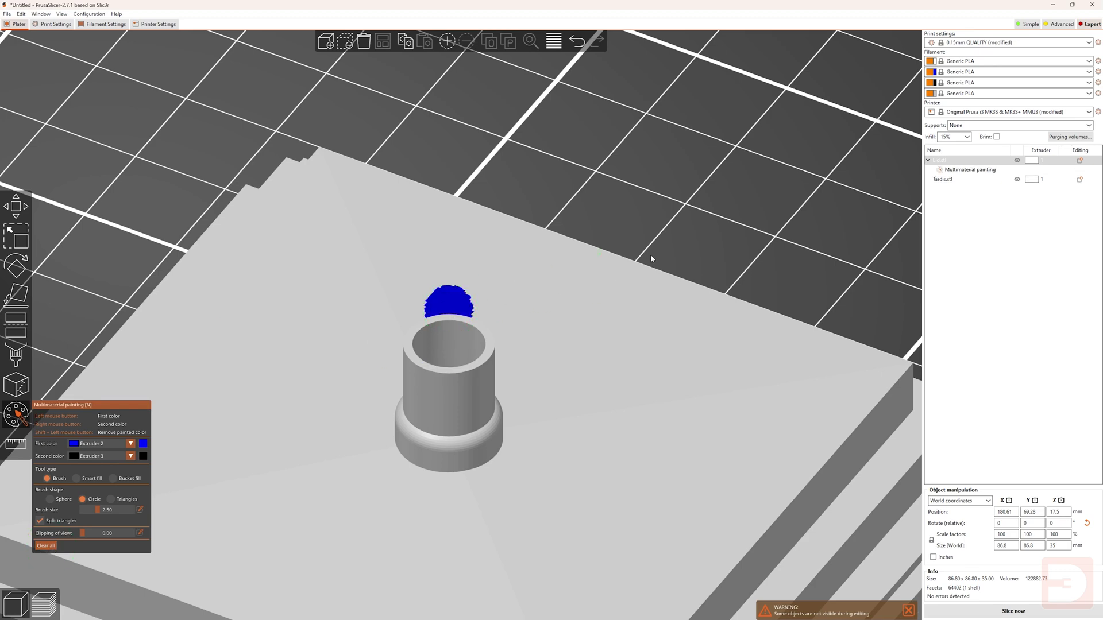
{"action": "mouse_move", "coordinate": [650, 254]}
{"action": "left_mouse_down"}
{"action": "mouse_move", "coordinate": [674, 240]}
{"action": "mouse_move", "coordinate": [643, 371]}
{"action": "left_mouse_up"}
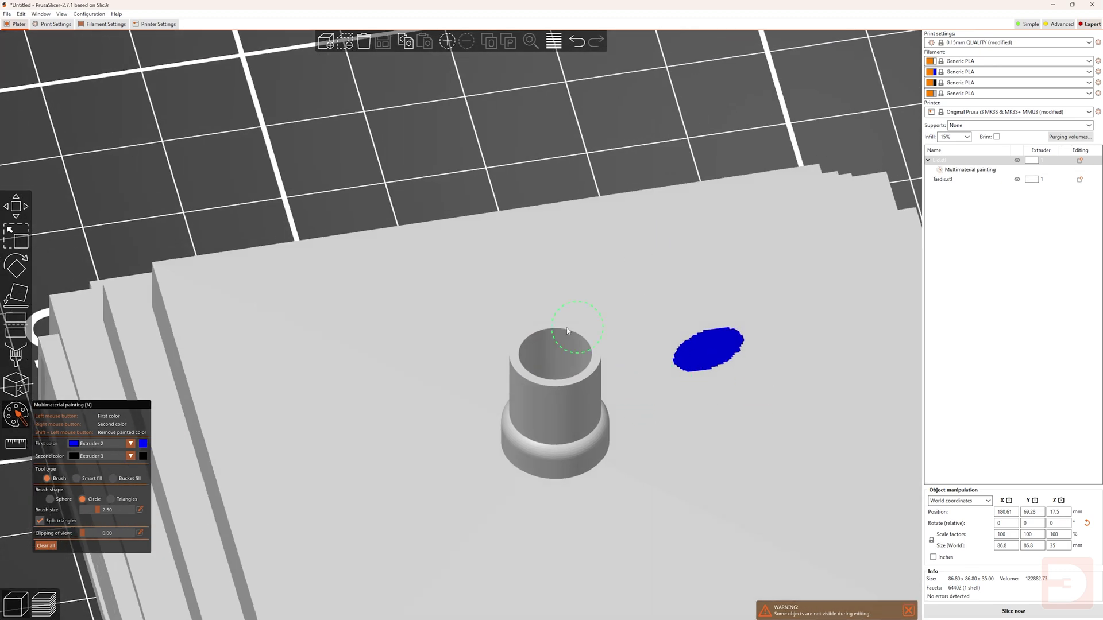
{"action": "left_click", "coordinate": [534, 329]}
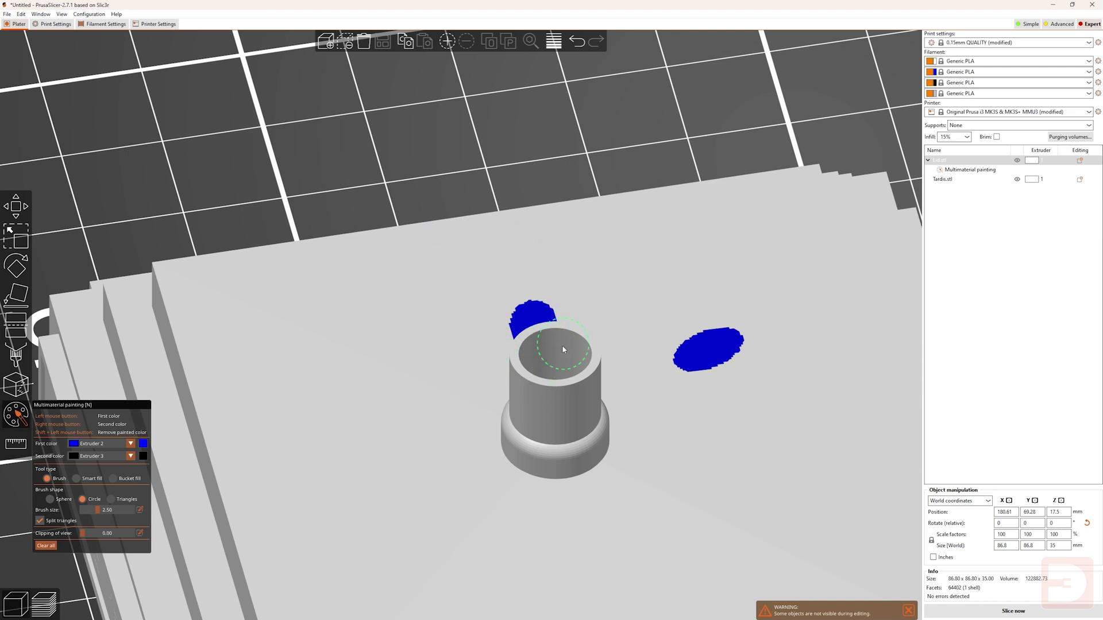
{"action": "mouse_move", "coordinate": [444, 203]}
{"action": "left_mouse_down"}
{"action": "mouse_move", "coordinate": [408, 202]}
{"action": "mouse_move", "coordinate": [463, 199]}
{"action": "left_mouse_up"}
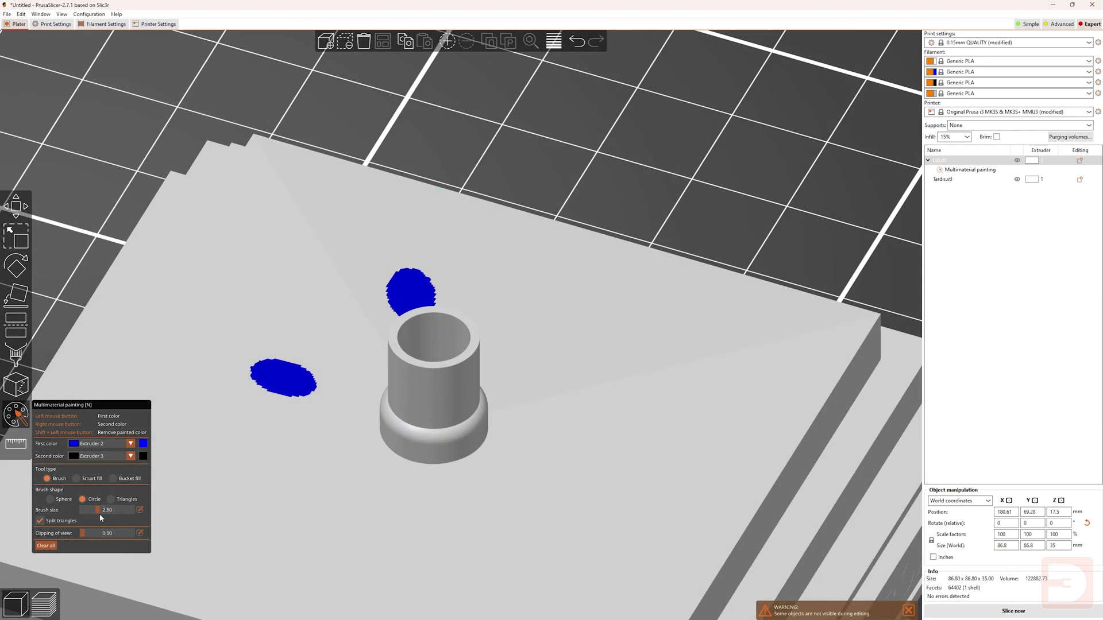
{"action": "left_click", "coordinate": [46, 546]}
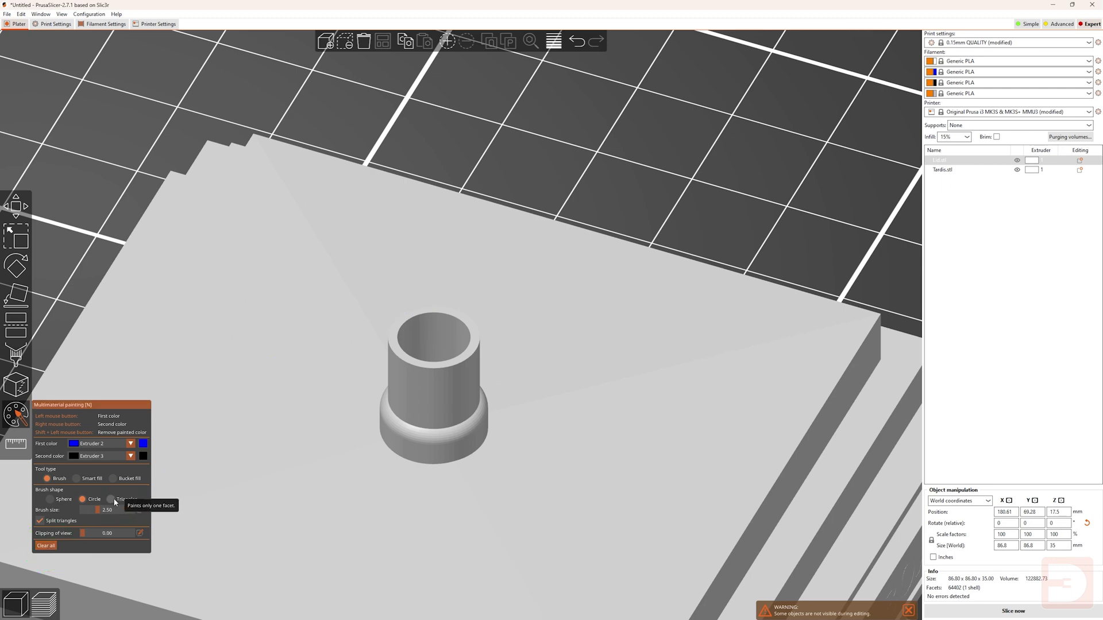
{"action": "left_click", "coordinate": [111, 499]}
Step: Paint the lid's front, right and back top triangles blue
{"action": "scroll", "coordinate": [196, 494], "scroll_direction": "down", "scroll_amount": 5}
{"action": "left_click_drag", "start_coordinate": [597, 476], "coordinate": [727, 361]}
{"action": "scroll", "coordinate": [632, 412], "scroll_direction": "up", "scroll_amount": 4}
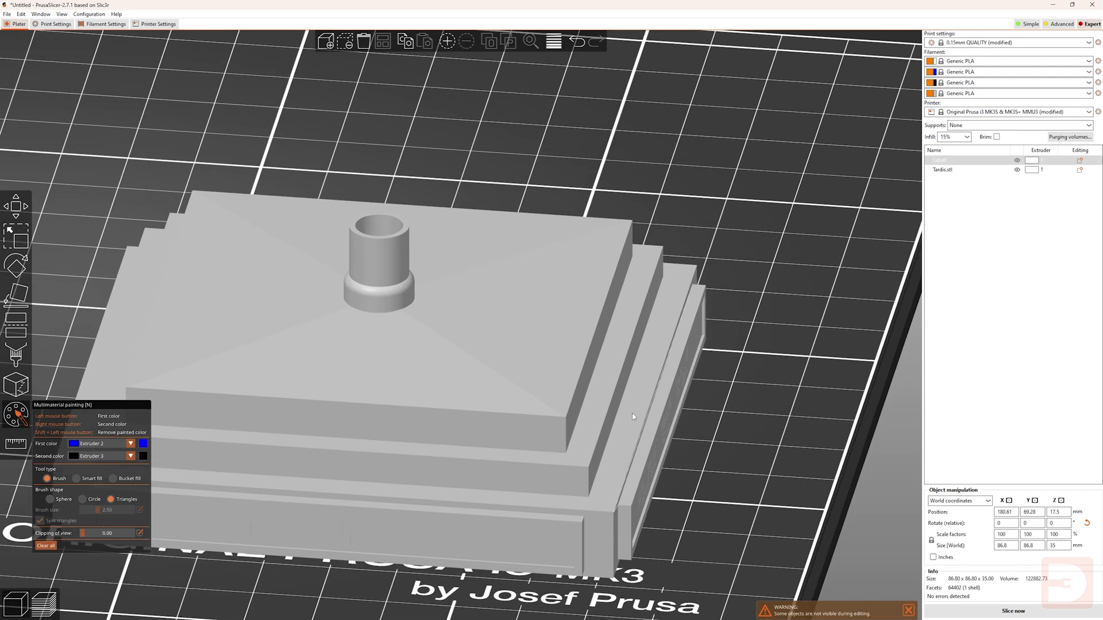
{"action": "left_click", "coordinate": [364, 376]}
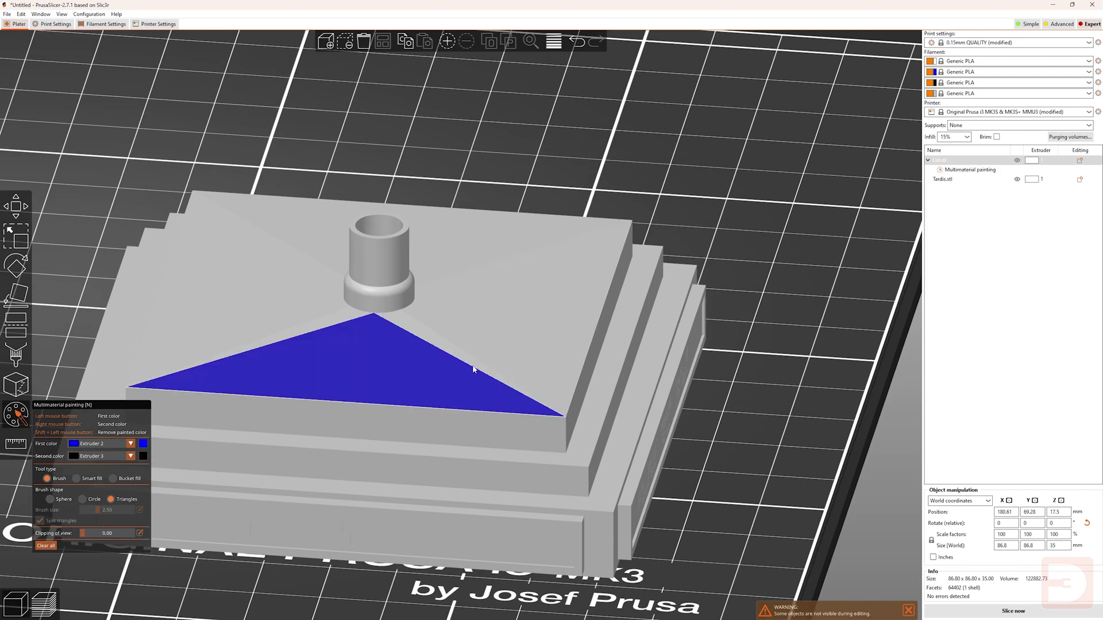
{"action": "left_click", "coordinate": [572, 318]}
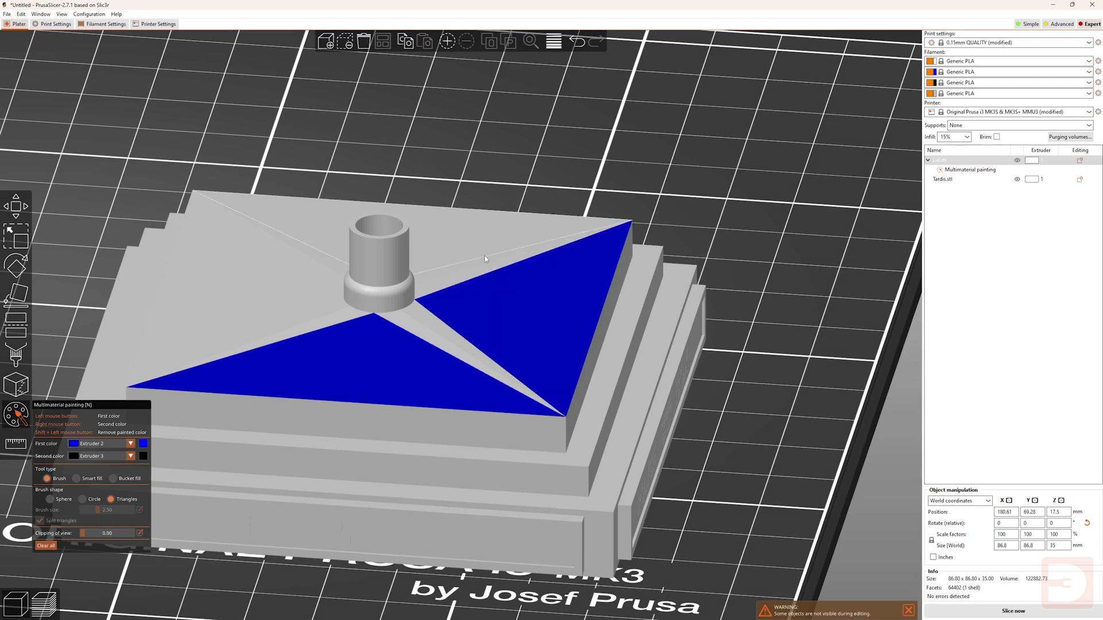
{"action": "left_click", "coordinate": [477, 248]}
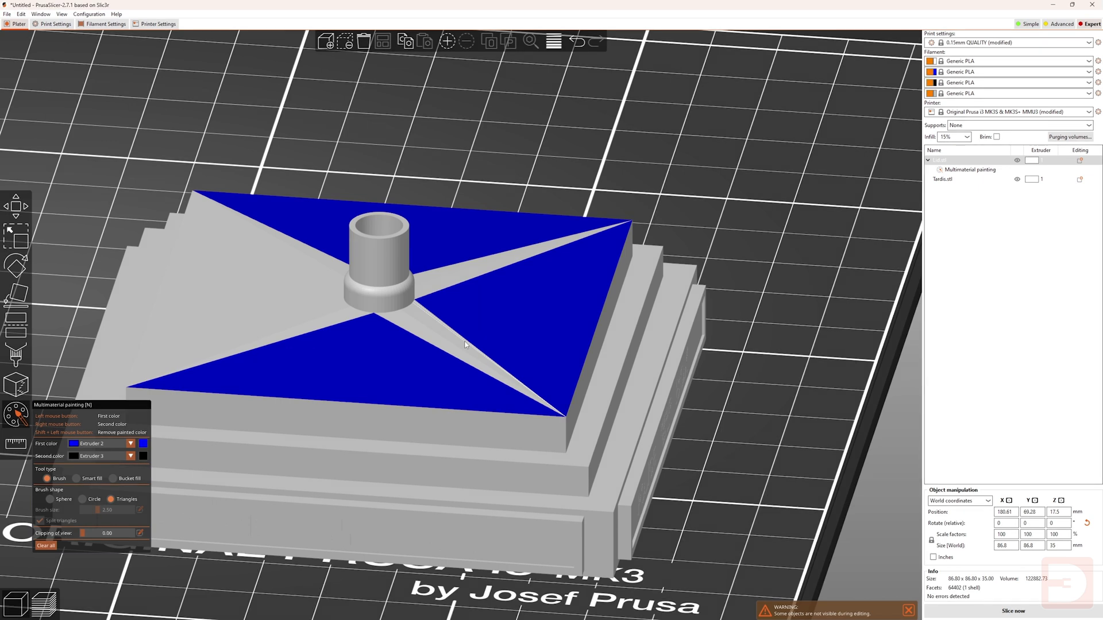
{"action": "left_click_drag", "start_coordinate": [465, 345], "coordinate": [455, 361]}
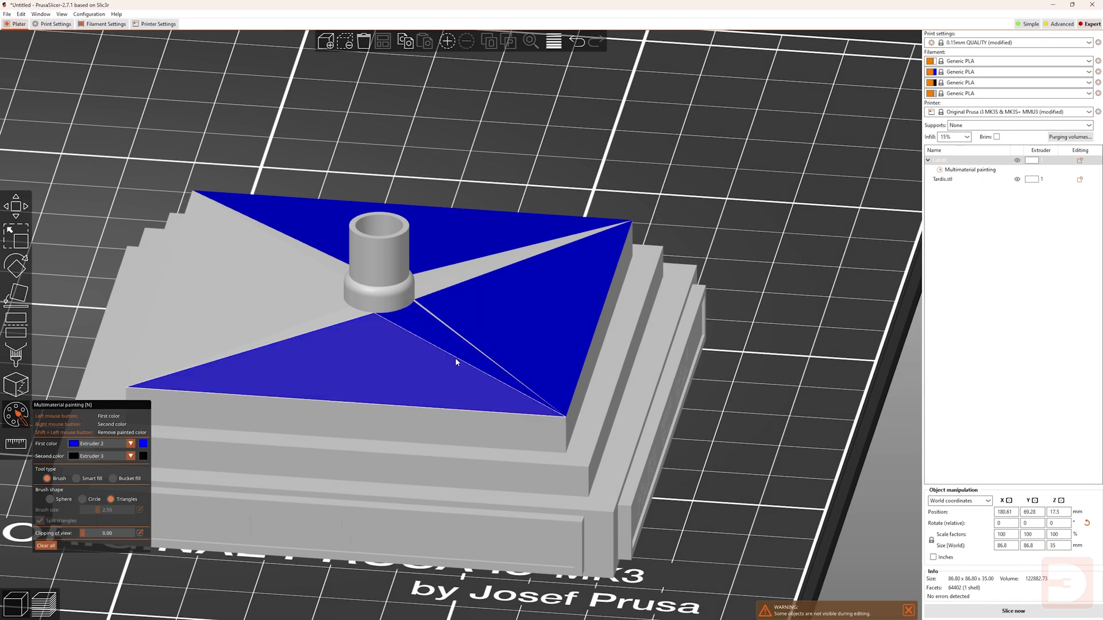
Step: Fill the remaining grey wedges, slivers and left triangles until the lid top is fully blue
{"action": "mouse_move", "coordinate": [574, 173]}
{"action": "left_mouse_down"}
{"action": "mouse_move", "coordinate": [711, 258]}
{"action": "mouse_move", "coordinate": [683, 264]}
{"action": "mouse_move", "coordinate": [522, 93]}
{"action": "left_mouse_up"}
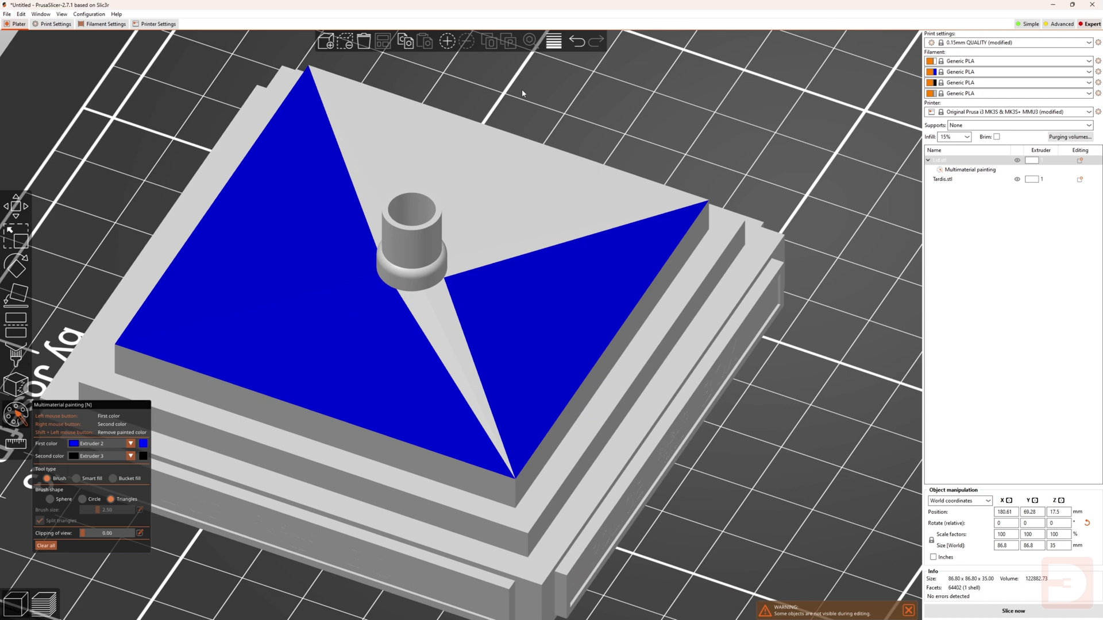
{"action": "left_click_drag", "start_coordinate": [522, 93], "coordinate": [520, 99]}
{"action": "left_click", "coordinate": [409, 321]}
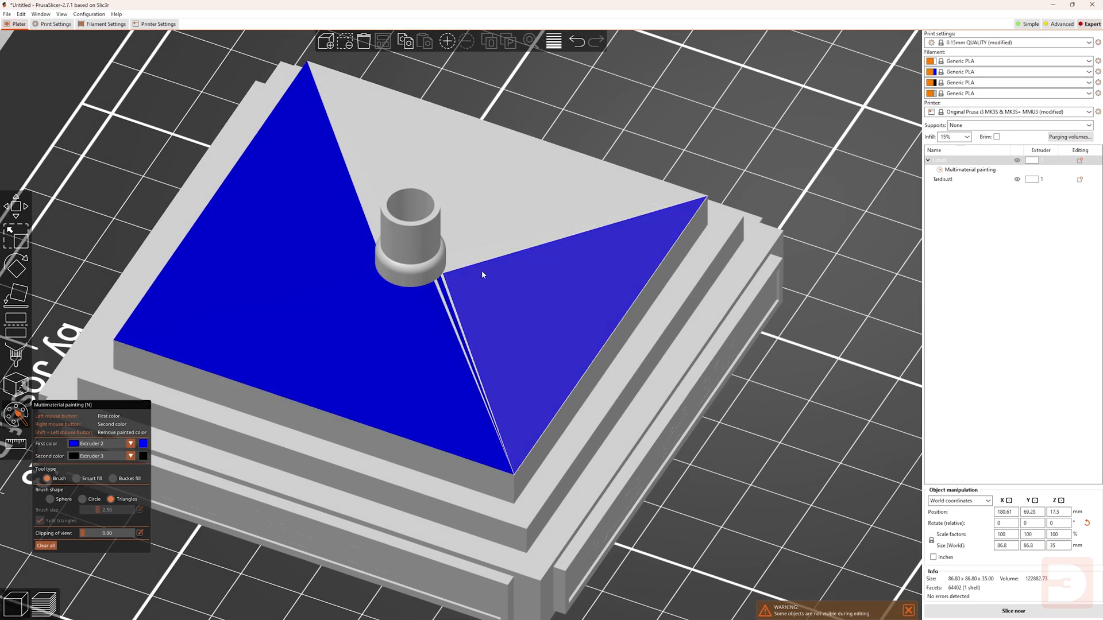
{"action": "left_click", "coordinate": [450, 307]}
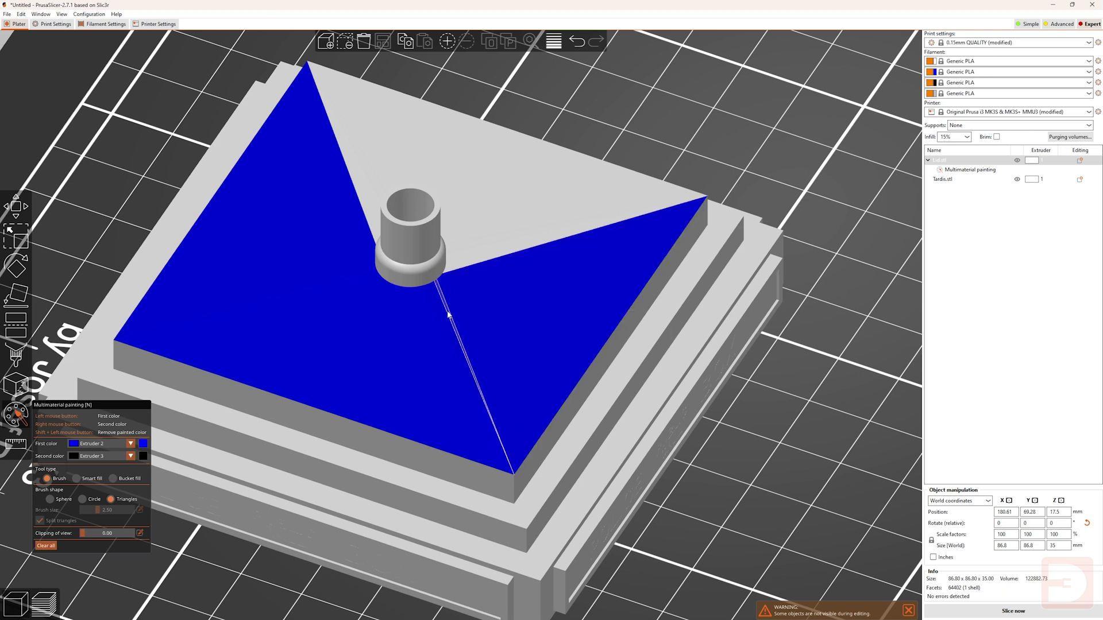
{"action": "left_click", "coordinate": [488, 265]}
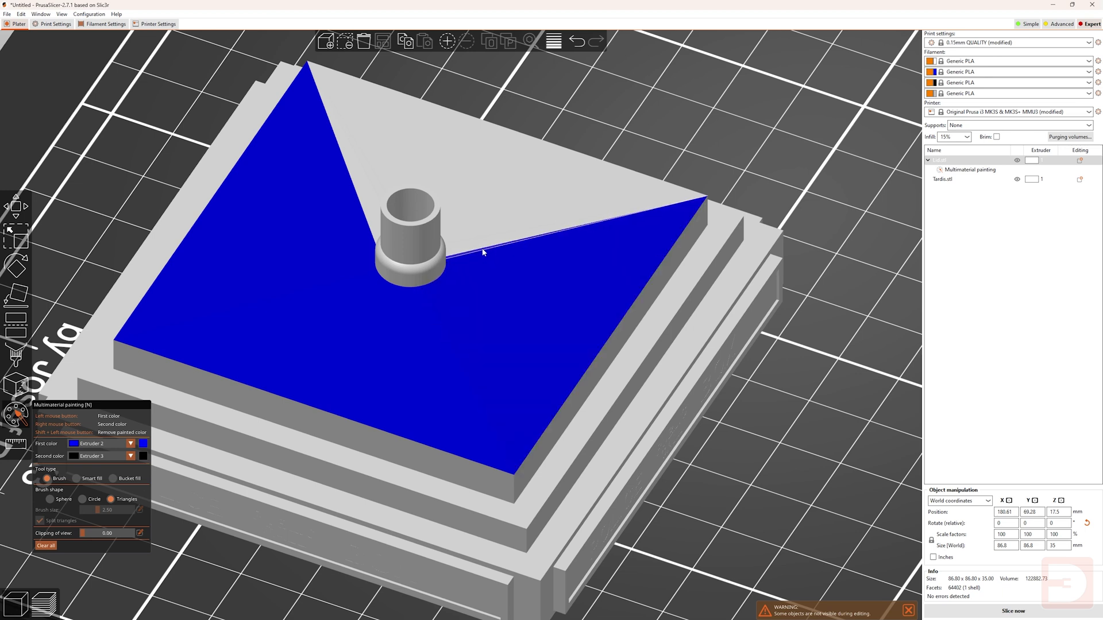
{"action": "left_click", "coordinate": [388, 150]}
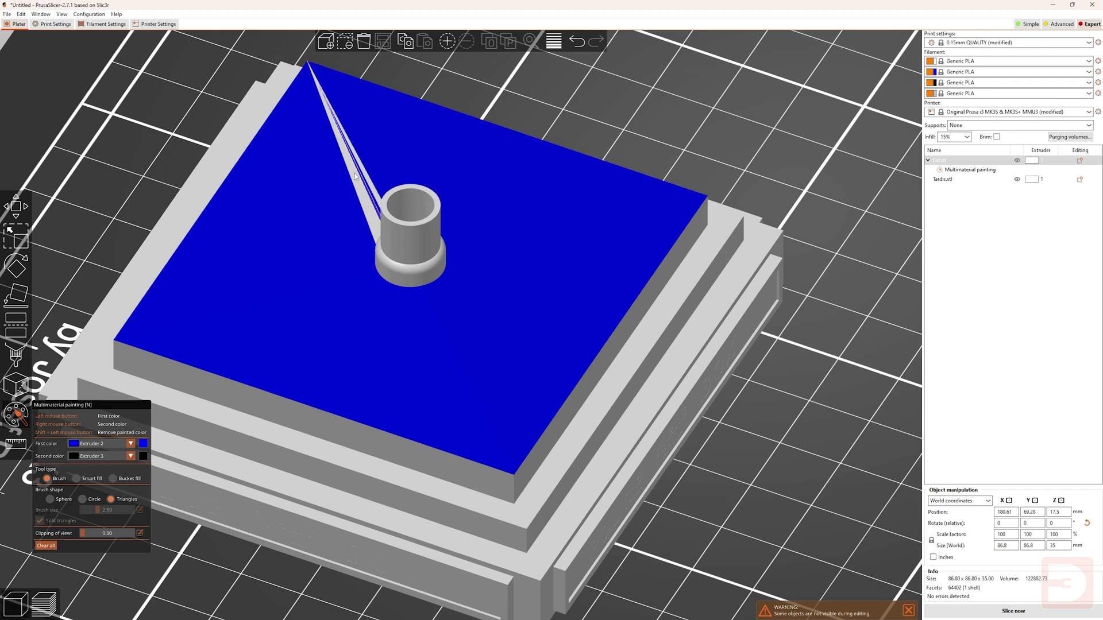
{"action": "left_click", "coordinate": [337, 183]}
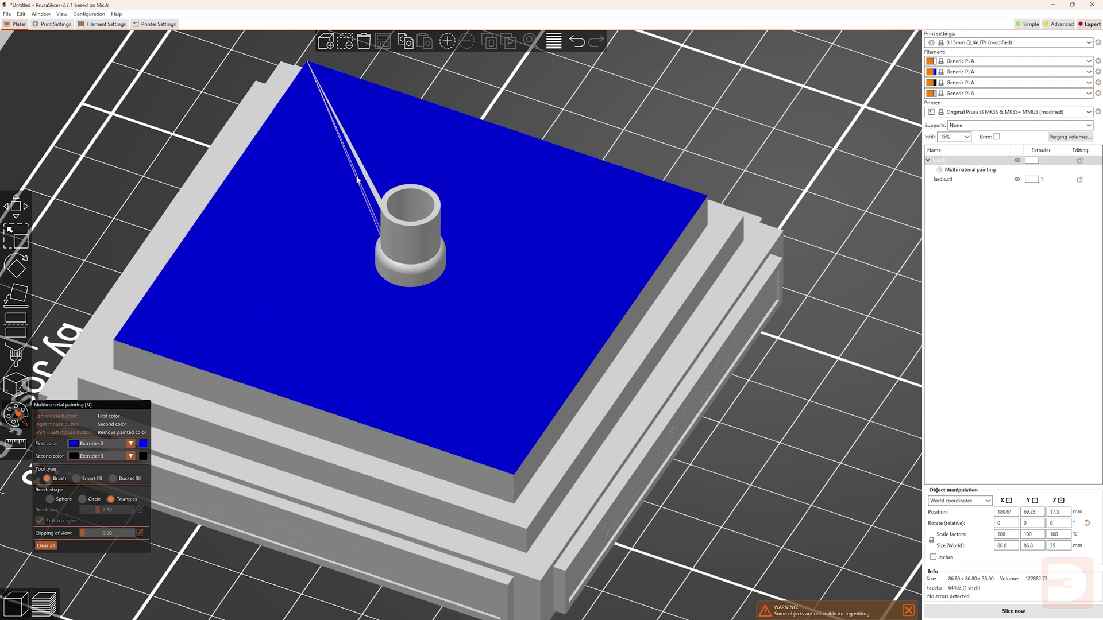
{"action": "left_click_drag", "start_coordinate": [315, 75], "coordinate": [394, 269]}
{"action": "scroll", "coordinate": [402, 287], "scroll_direction": "down", "scroll_amount": 2}
{"action": "mouse_move", "coordinate": [729, 402]}
{"action": "left_mouse_down"}
{"action": "mouse_move", "coordinate": [742, 439]}
{"action": "mouse_move", "coordinate": [655, 419]}
{"action": "left_mouse_up"}
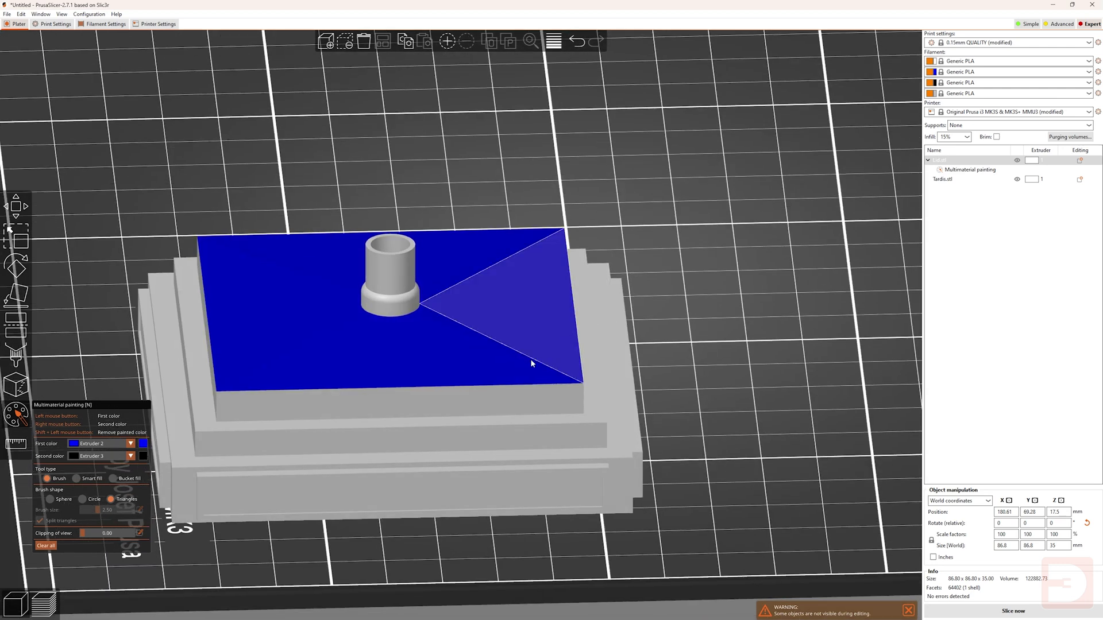
{"action": "left_click", "coordinate": [78, 482]}
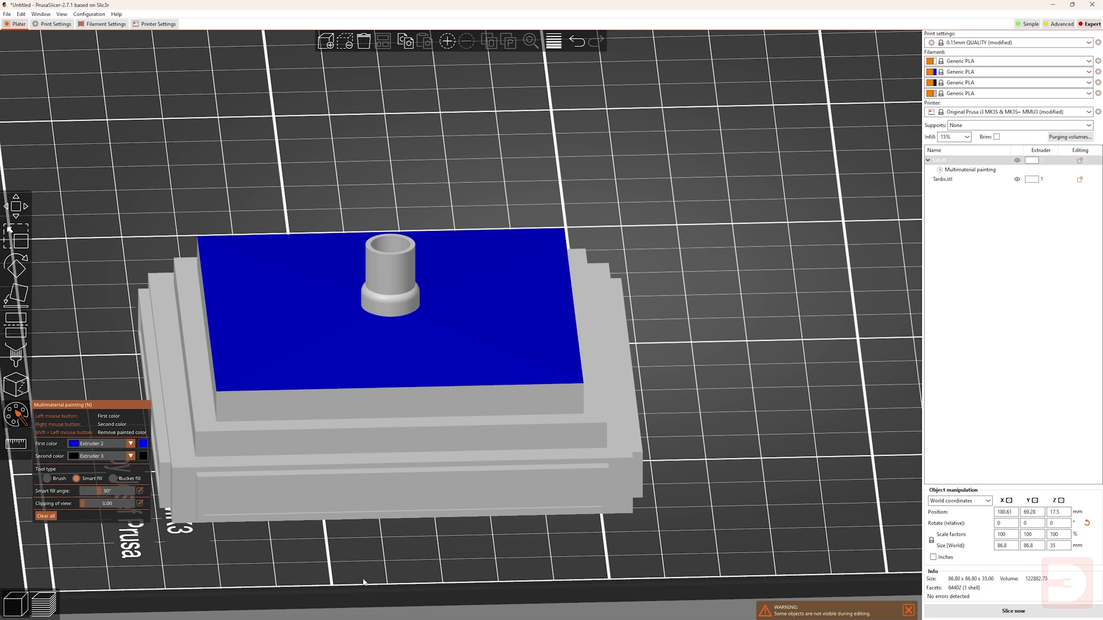
Step: At a 0° smart fill angle, fill the lid's lower band, step face and cylinder rim blue, then clear all
{"action": "left_click_drag", "start_coordinate": [99, 491], "coordinate": [67, 497]}
{"action": "left_click", "coordinate": [313, 442]}
{"action": "left_click", "coordinate": [367, 412]}
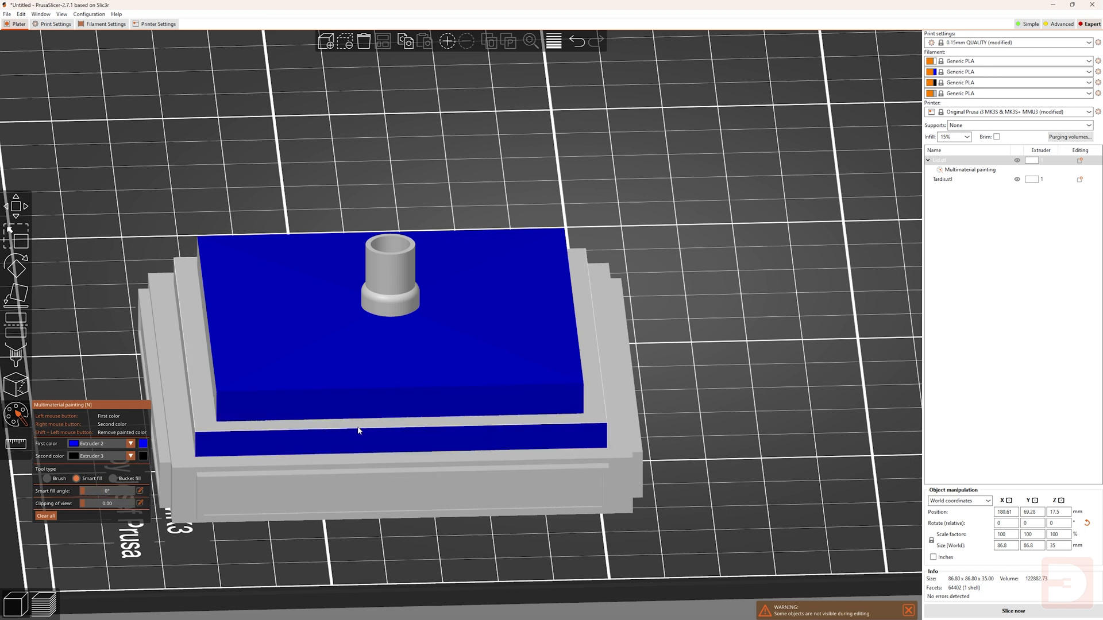
{"action": "left_click_drag", "start_coordinate": [785, 428], "coordinate": [656, 446]}
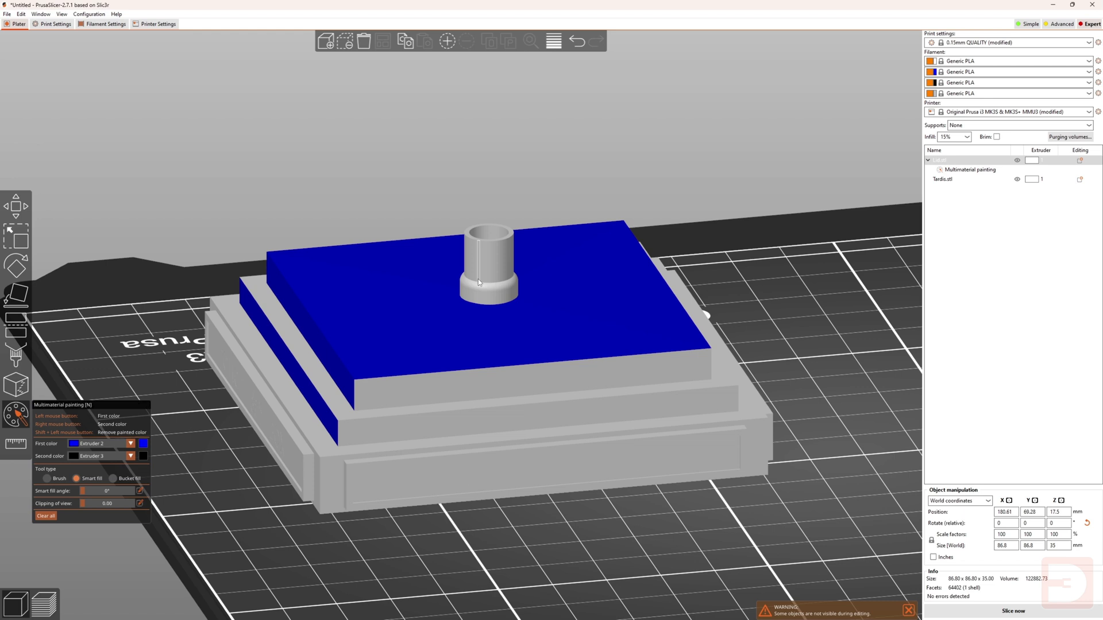
{"action": "left_click", "coordinate": [468, 232]}
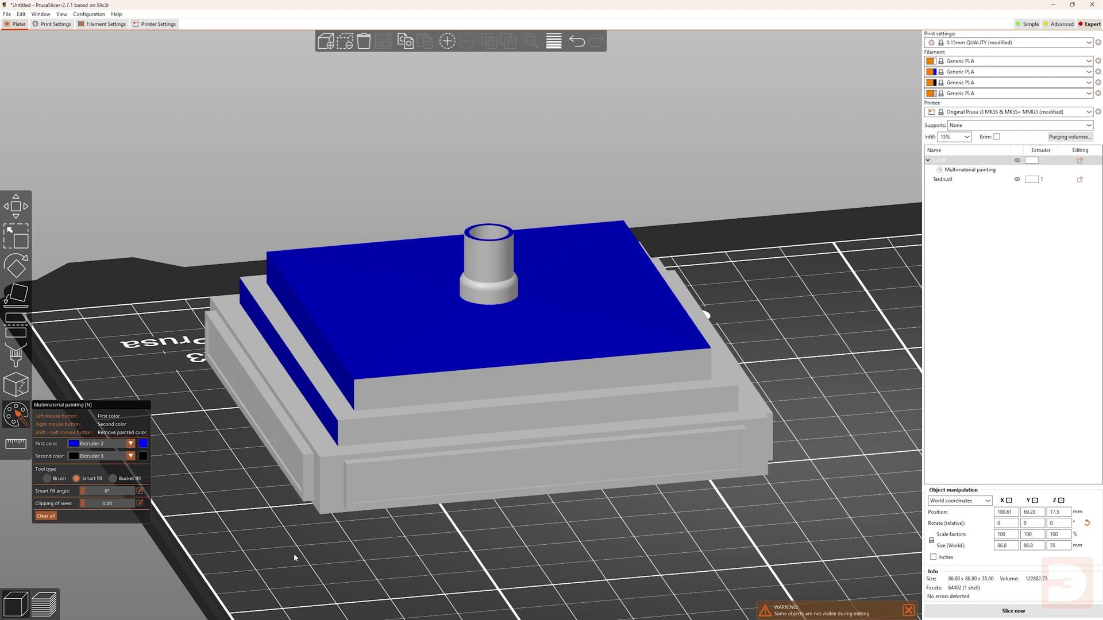
{"action": "left_click", "coordinate": [51, 517]}
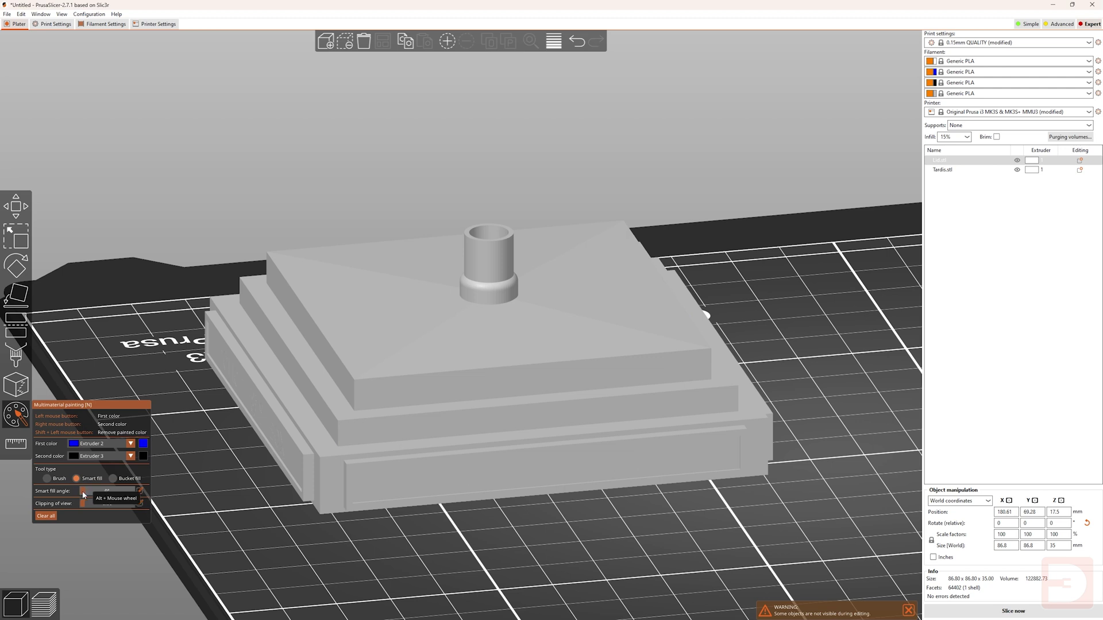
Step: Raise the smart fill angle to 35° and fill the cylinder and its inner top blue
{"action": "left_click_drag", "start_coordinate": [90, 492], "coordinate": [110, 509]}
{"action": "left_click", "coordinate": [504, 257]}
{"action": "left_click_drag", "start_coordinate": [574, 270], "coordinate": [734, 285]}
{"action": "left_click", "coordinate": [525, 237]}
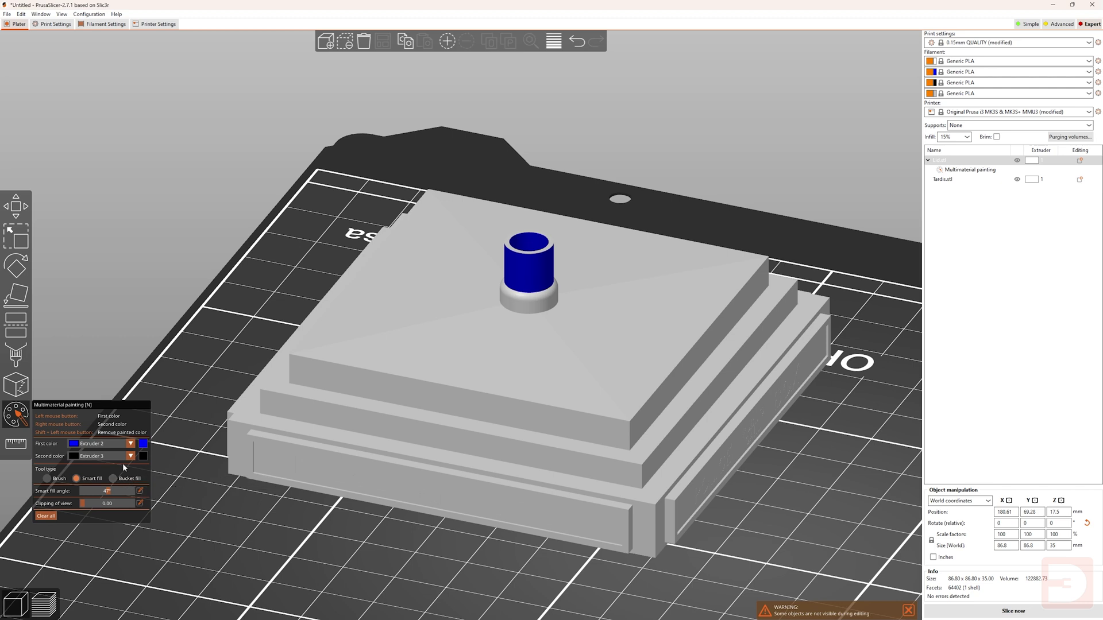
Step: Switch First color to Extruder 1 and repaint the cylinder's side and top grey
{"action": "left_click", "coordinate": [104, 443]}
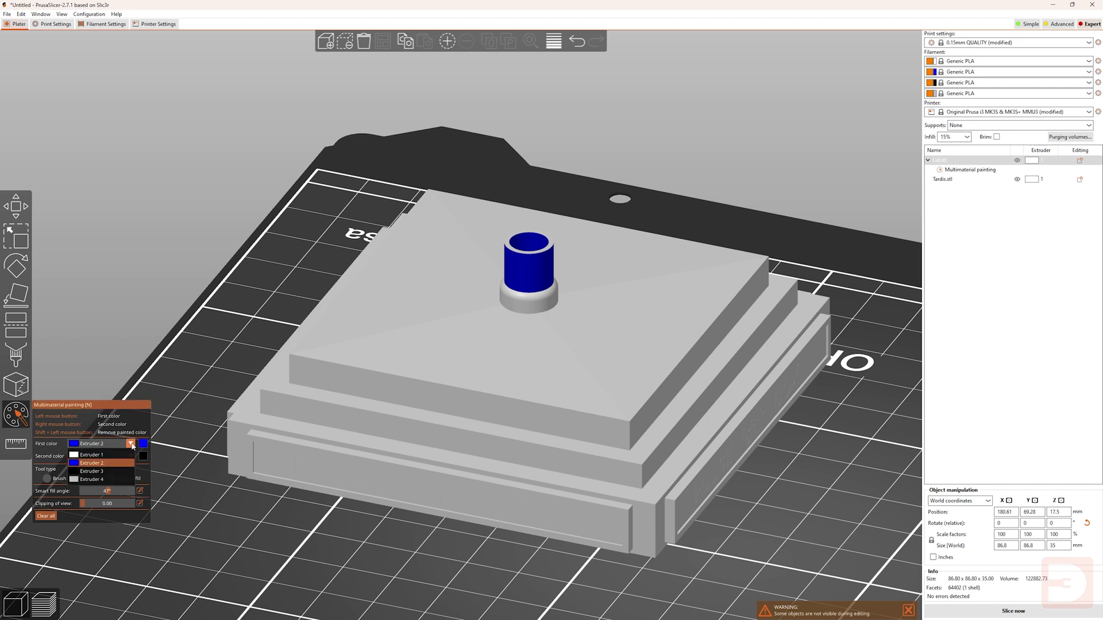
{"action": "left_click", "coordinate": [104, 456]}
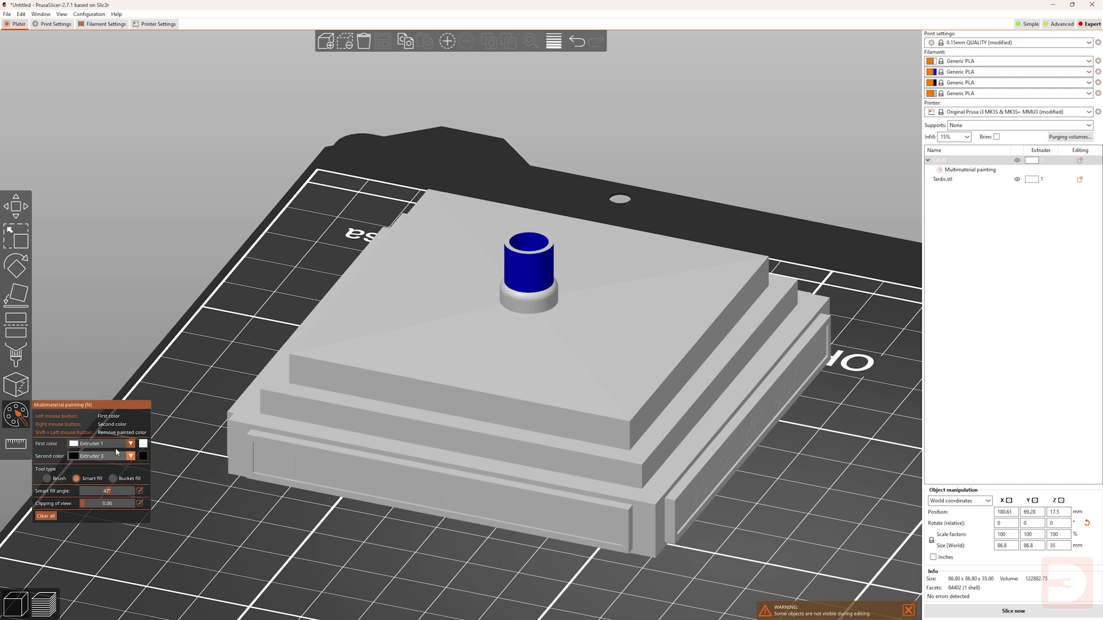
{"action": "left_click", "coordinate": [542, 266]}
{"action": "left_click", "coordinate": [529, 242]}
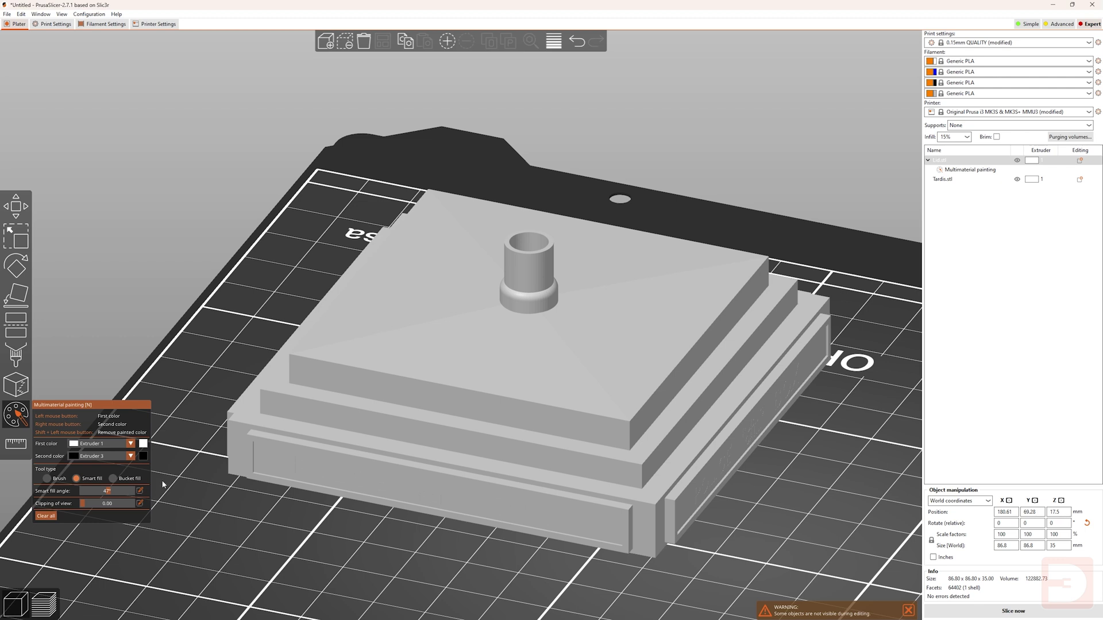
{"action": "left_click", "coordinate": [113, 479]}
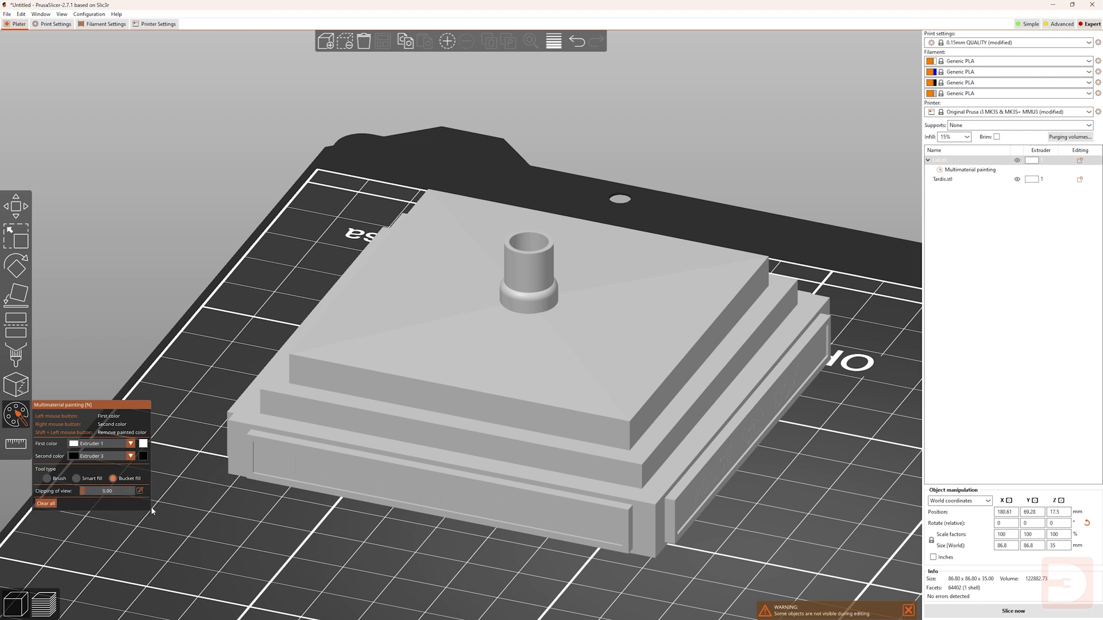
Step: Return to a sphere brush with blue Extruder 2 and paint a ring on the lid top
{"action": "left_click", "coordinate": [47, 479]}
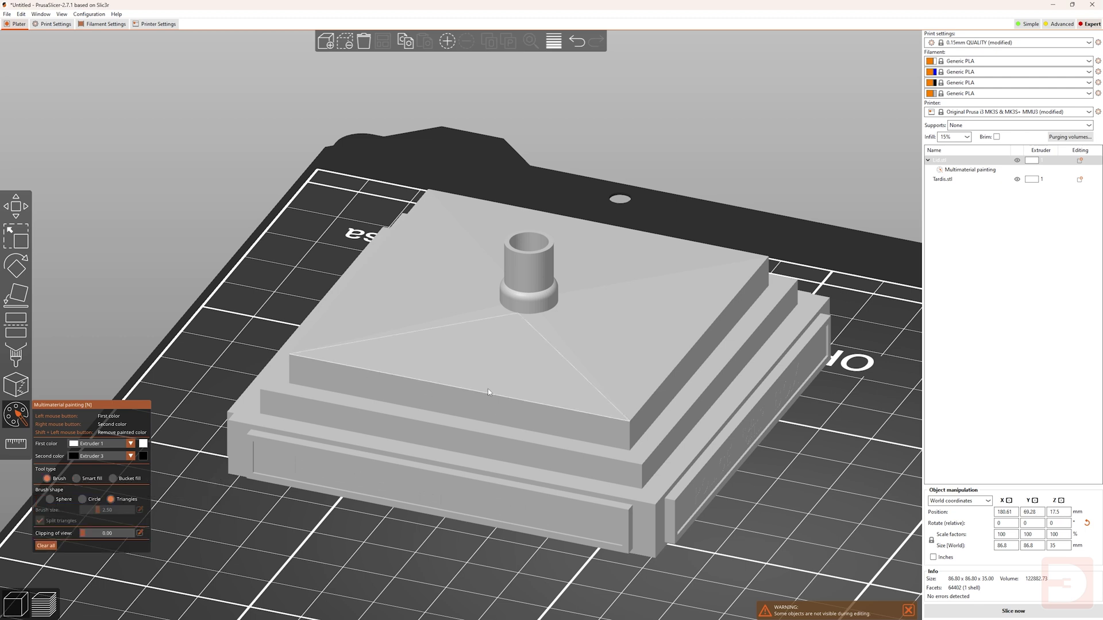
{"action": "left_click", "coordinate": [50, 499]}
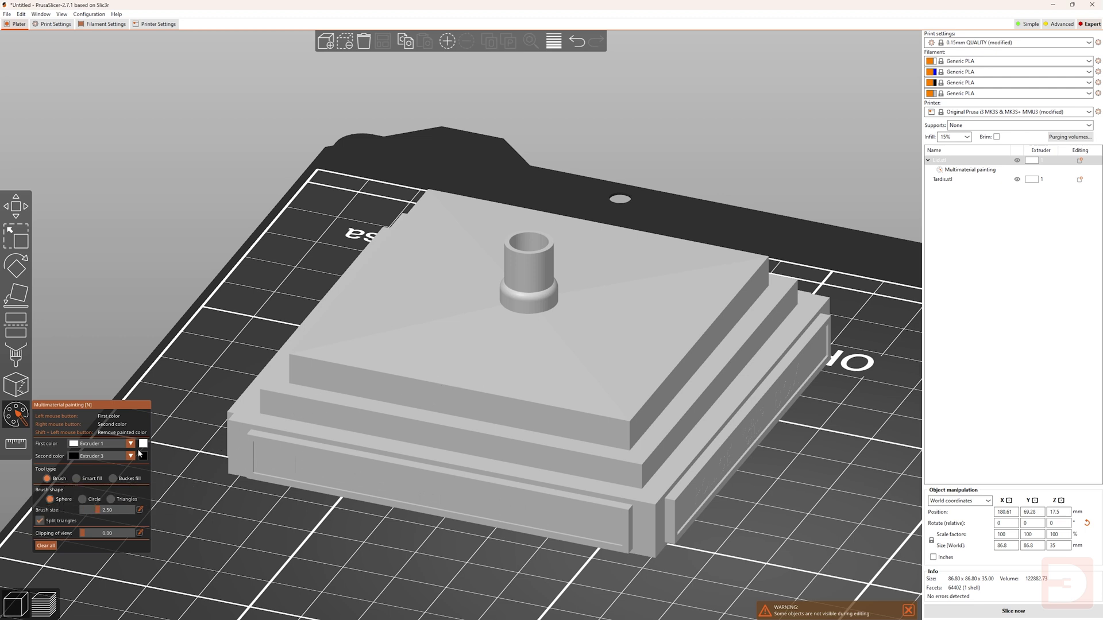
{"action": "left_click", "coordinate": [120, 444]}
{"action": "left_click", "coordinate": [92, 463]}
{"action": "mouse_move", "coordinate": [430, 393]}
{"action": "left_mouse_down"}
{"action": "mouse_move", "coordinate": [453, 322]}
{"action": "mouse_move", "coordinate": [630, 317]}
{"action": "mouse_move", "coordinate": [592, 412]}
{"action": "mouse_move", "coordinate": [465, 424]}
{"action": "mouse_move", "coordinate": [433, 396]}
{"action": "left_mouse_up"}
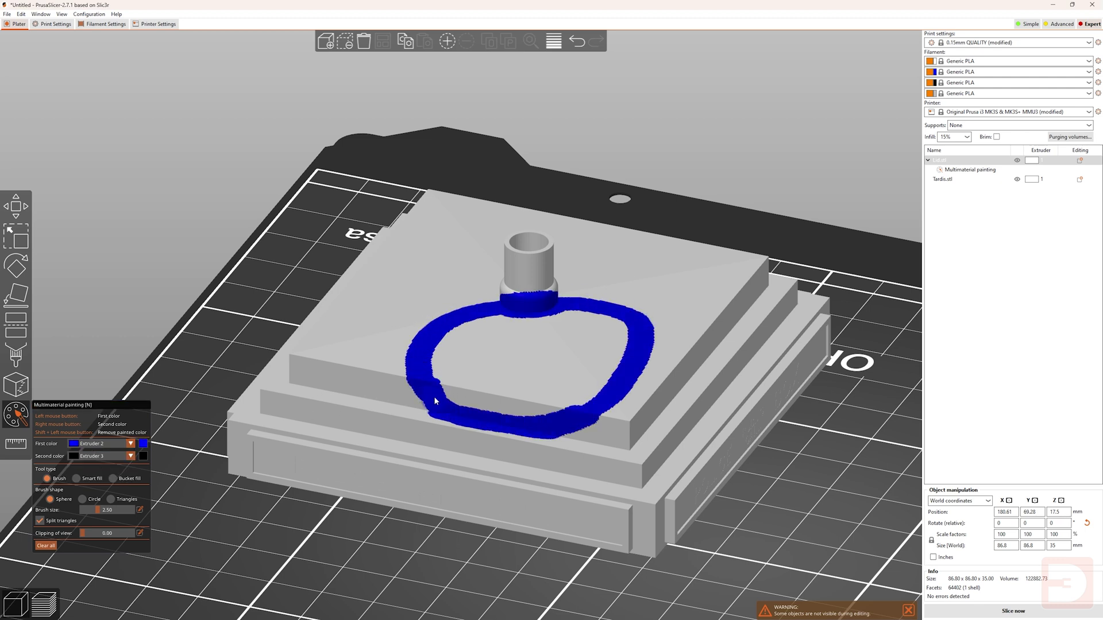
Step: Bucket-fill the ring's interior and the rest of the lid blue, after undoing a smart fill attempt
{"action": "left_click", "coordinate": [87, 479]}
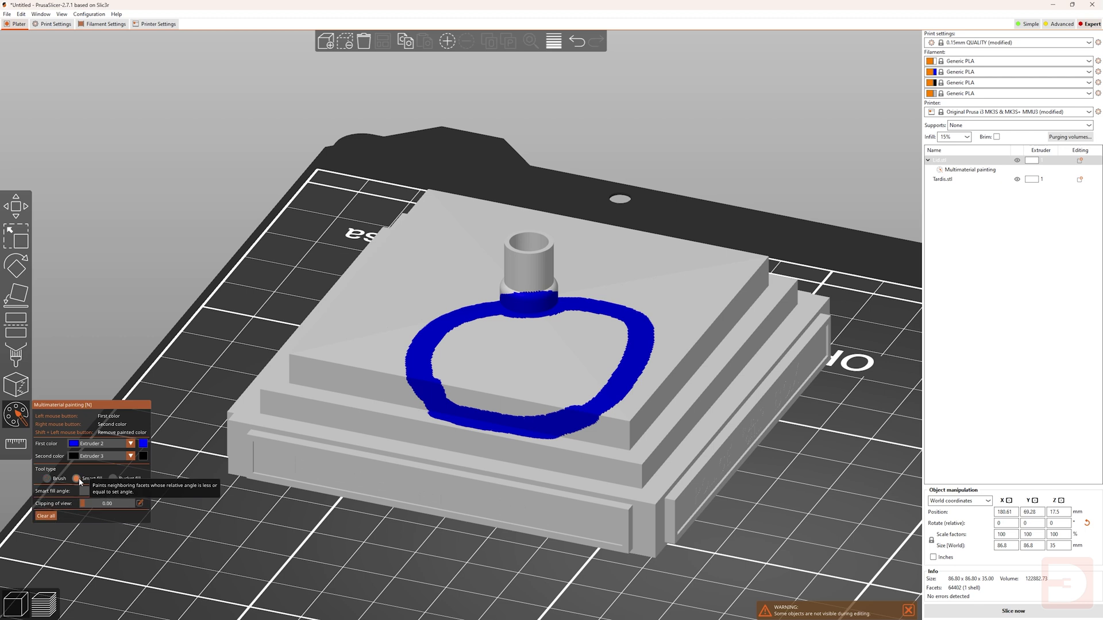
{"action": "left_click", "coordinate": [516, 361]}
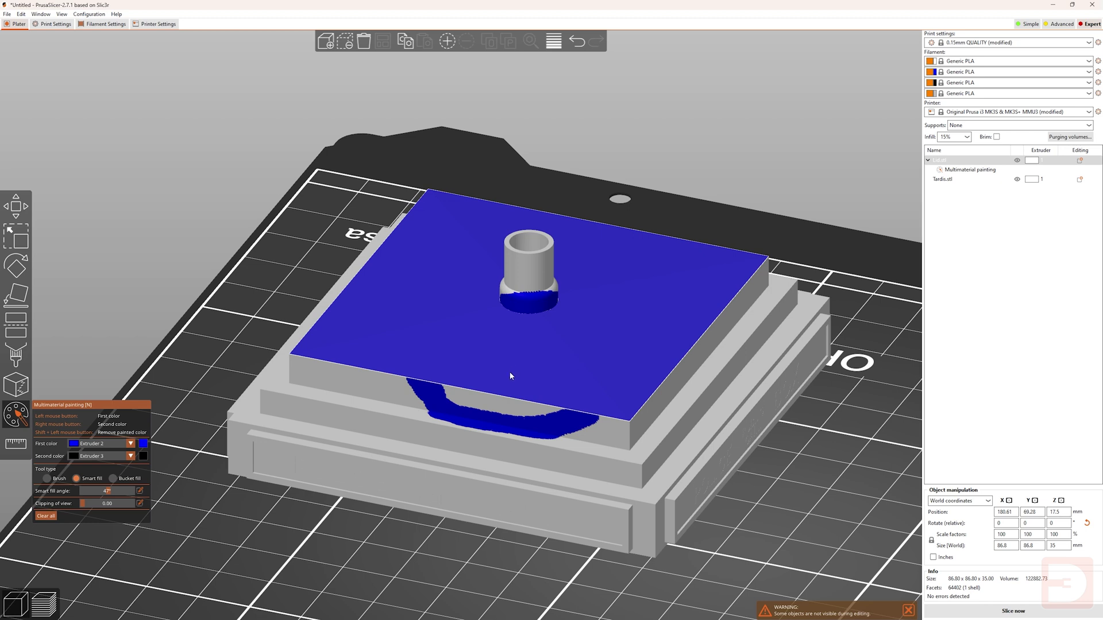
{"action": "key", "text": "ctrl+z"}
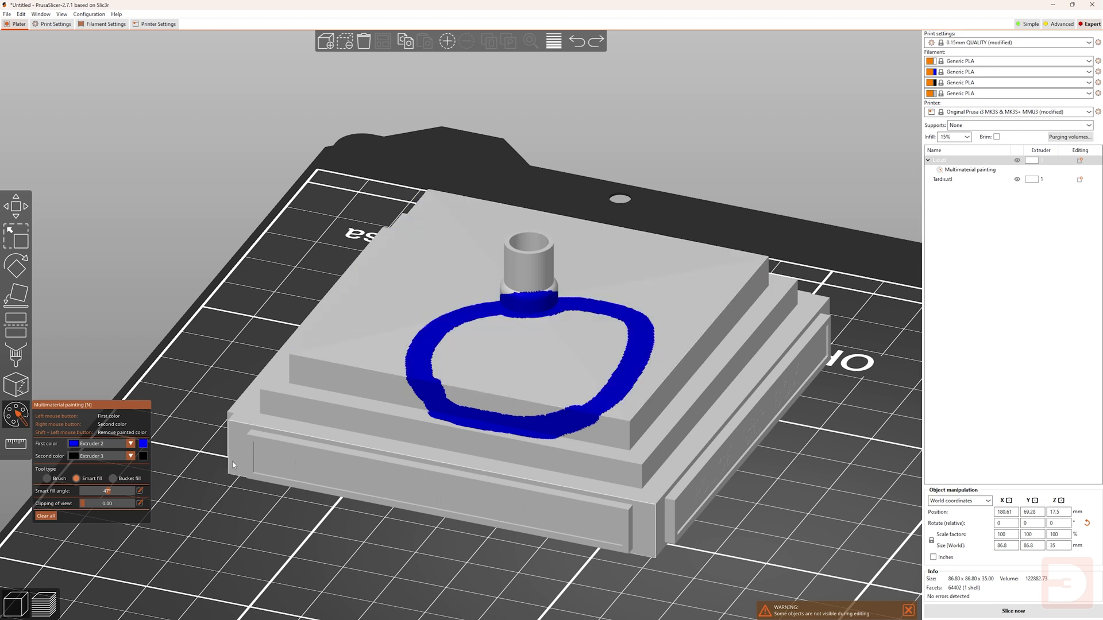
{"action": "left_click", "coordinate": [114, 479]}
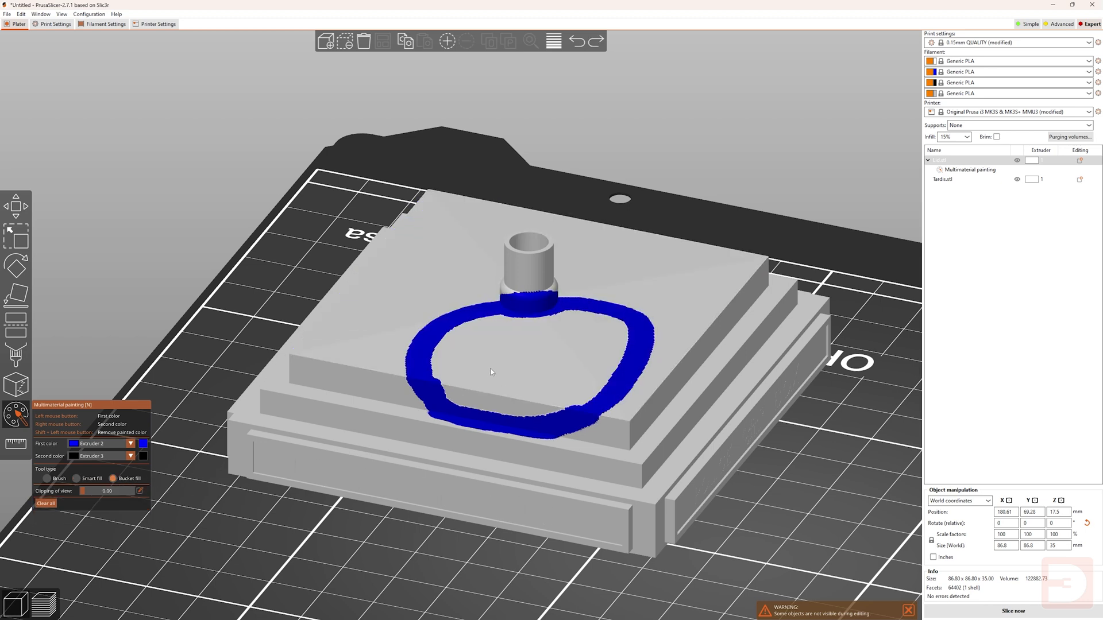
{"action": "left_click", "coordinate": [524, 353]}
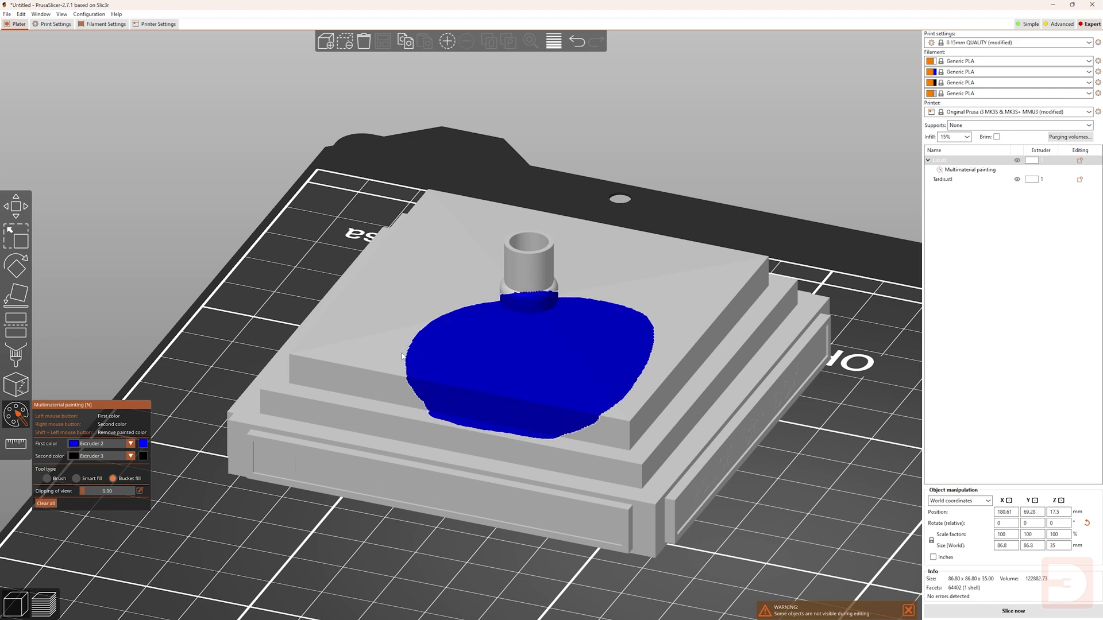
{"action": "left_click", "coordinate": [671, 296]}
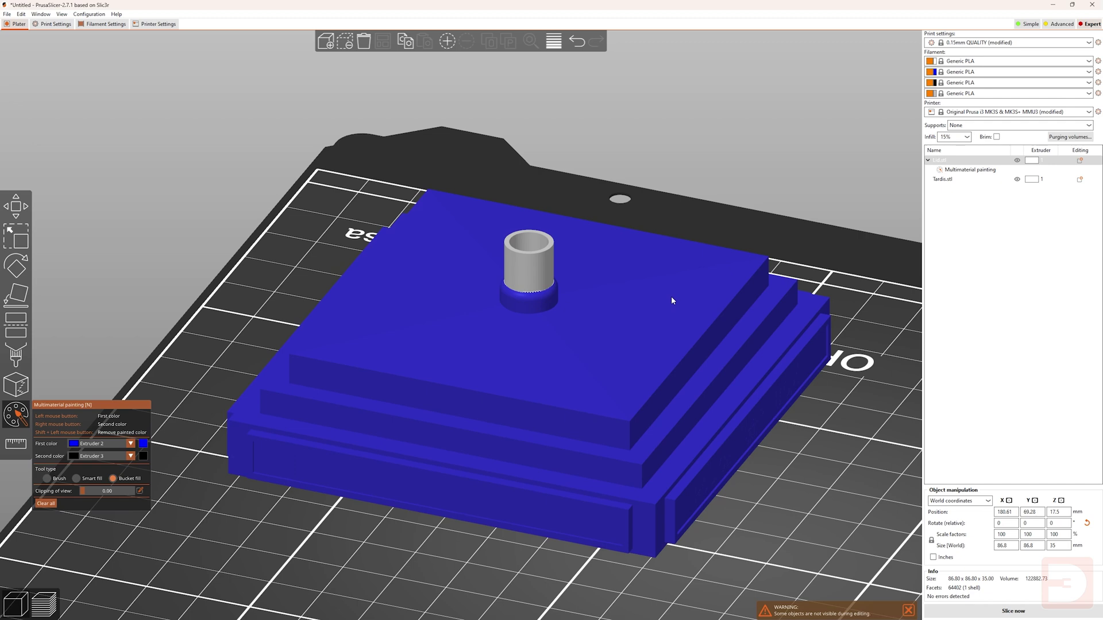
Step: Zoom onto the cylinder, then set white Extruder 1 as First color with Smart fill
{"action": "left_click_drag", "start_coordinate": [793, 463], "coordinate": [872, 499]}
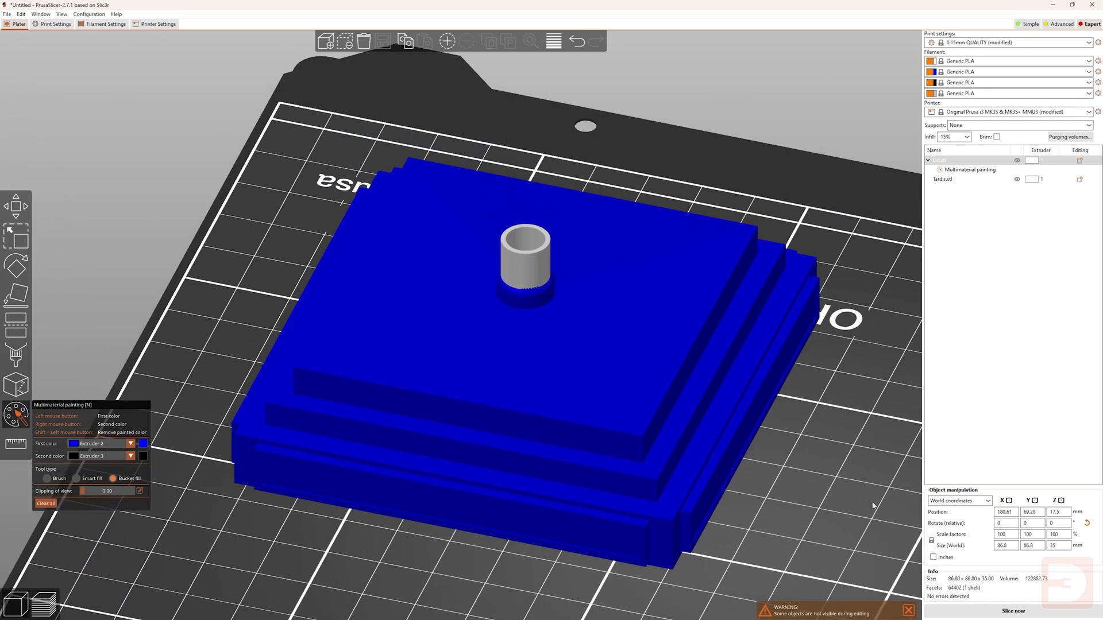
{"action": "scroll", "coordinate": [544, 287], "scroll_direction": "up", "scroll_amount": 10}
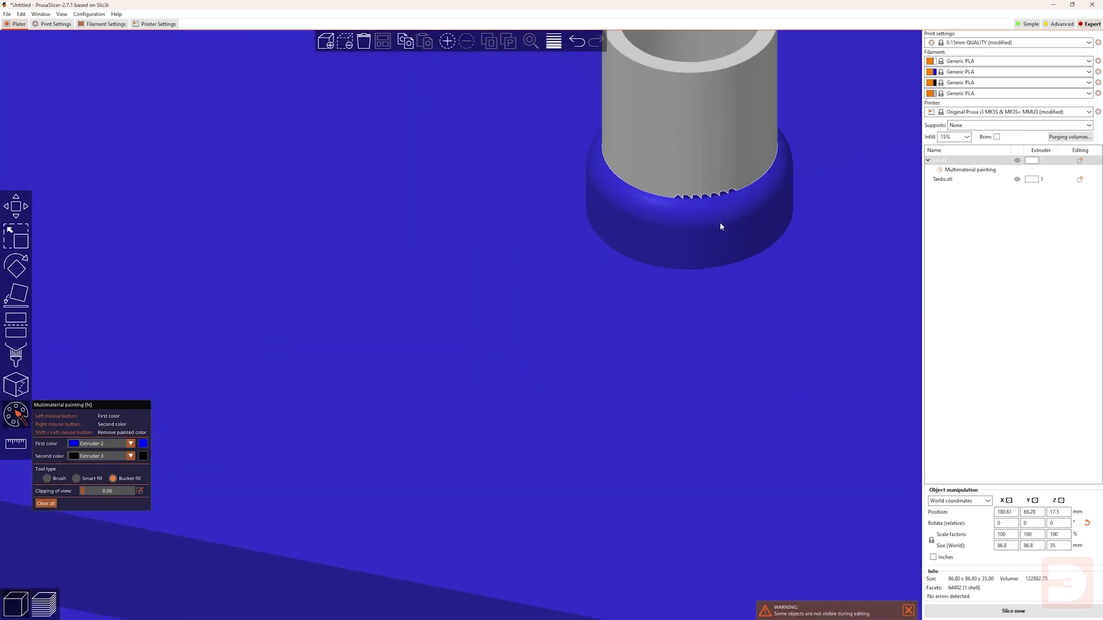
{"action": "scroll", "coordinate": [722, 209], "scroll_direction": "down", "scroll_amount": 6}
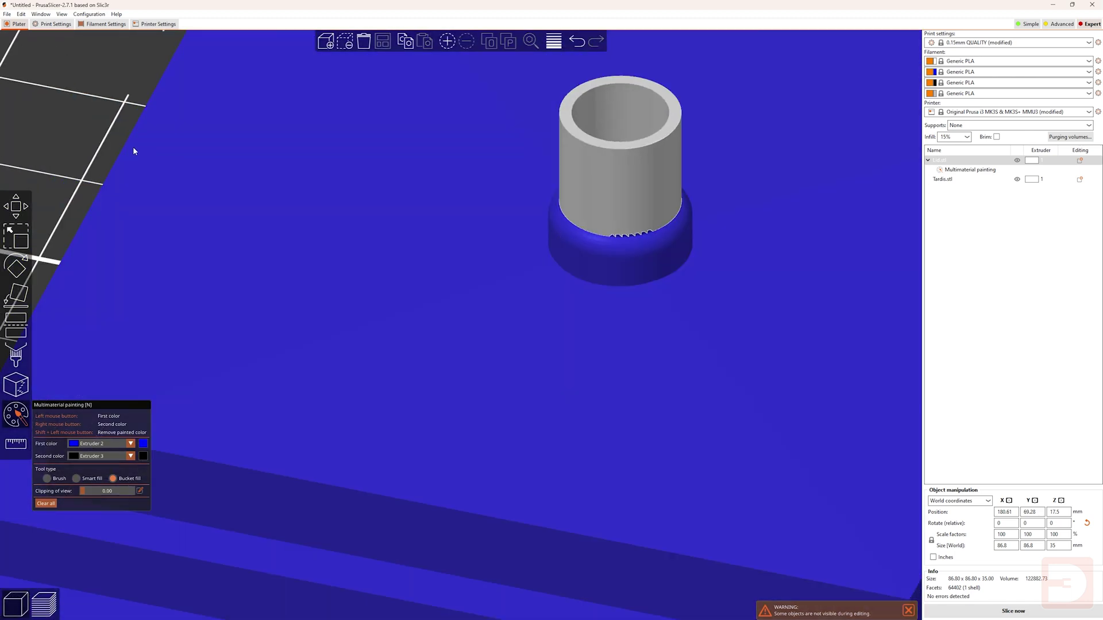
{"action": "scroll", "coordinate": [460, 259], "scroll_direction": "up", "scroll_amount": 3}
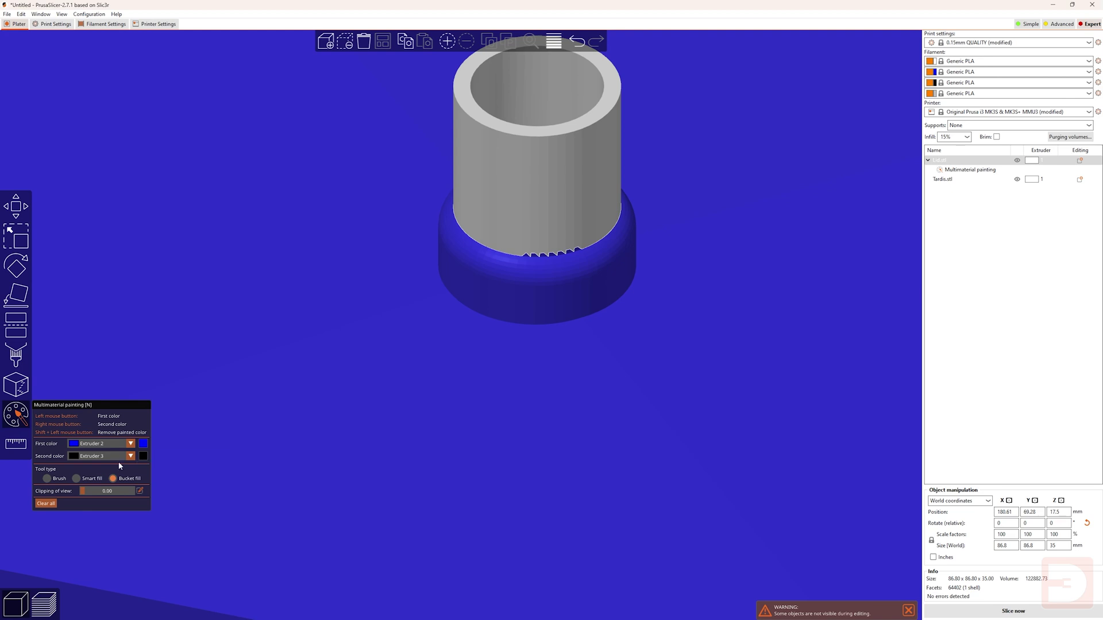
{"action": "left_click", "coordinate": [131, 445]}
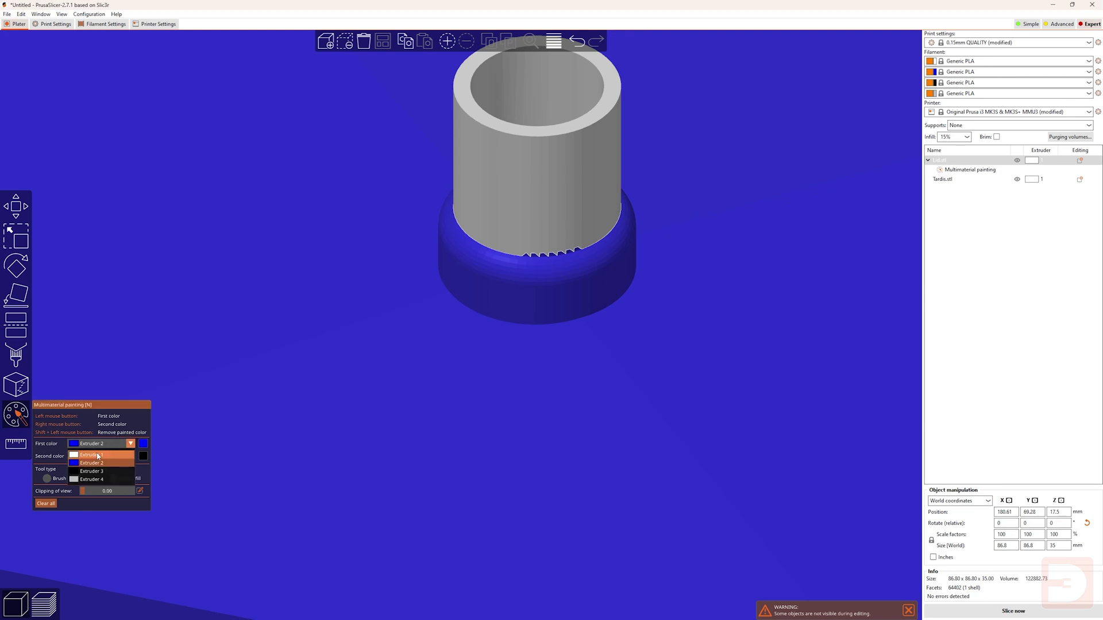
{"action": "left_click", "coordinate": [98, 453]}
{"action": "left_click", "coordinate": [77, 479]}
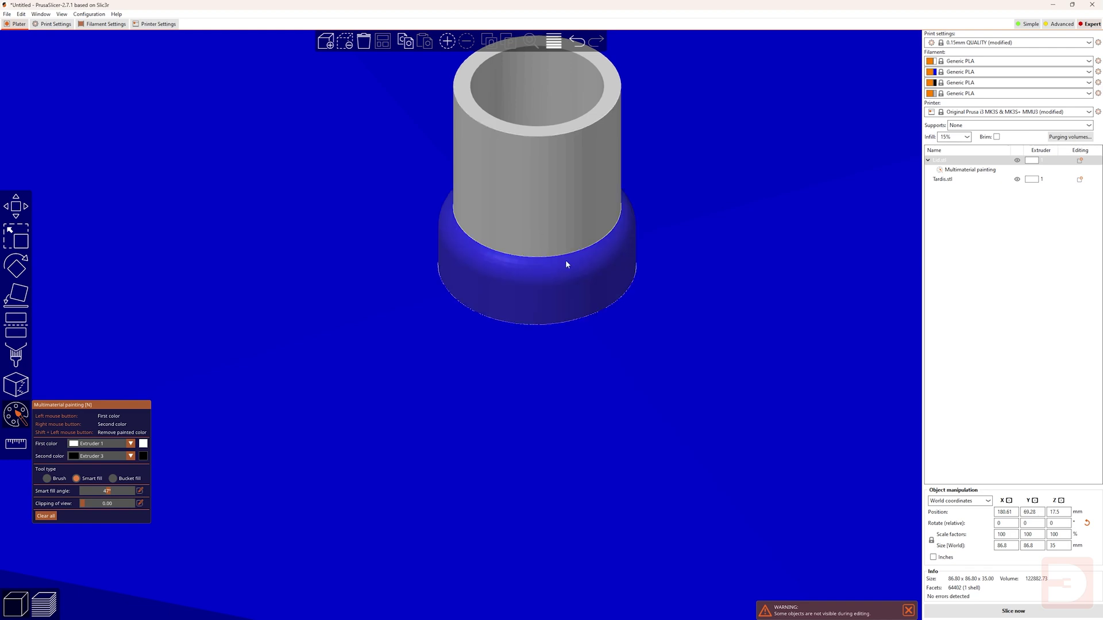
Step: Set the painting tool type back to Brush after trying bucket fill
{"action": "scroll", "coordinate": [561, 260], "scroll_direction": "down", "scroll_amount": 10}
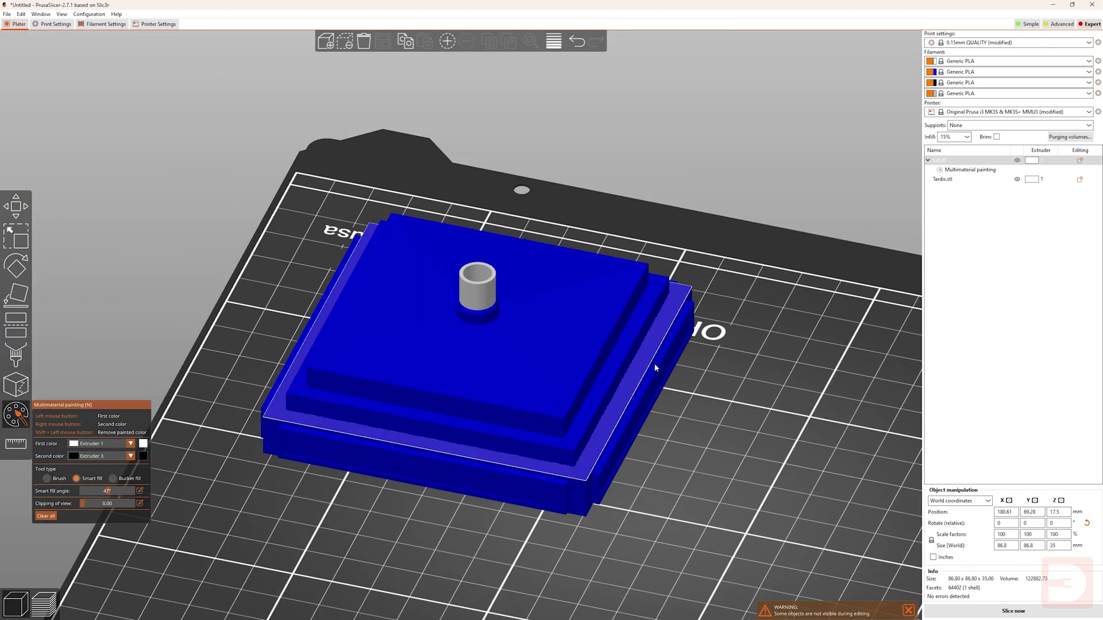
{"action": "left_click_drag", "start_coordinate": [762, 380], "coordinate": [741, 432]}
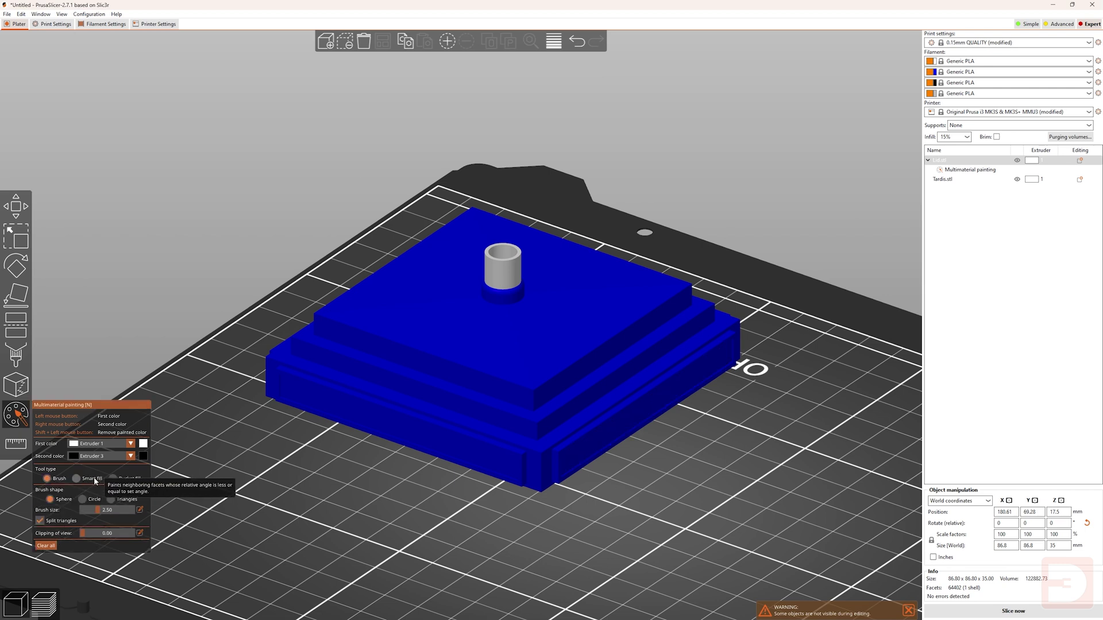
{"action": "left_click", "coordinate": [110, 479]}
{"action": "left_click", "coordinate": [46, 478]}
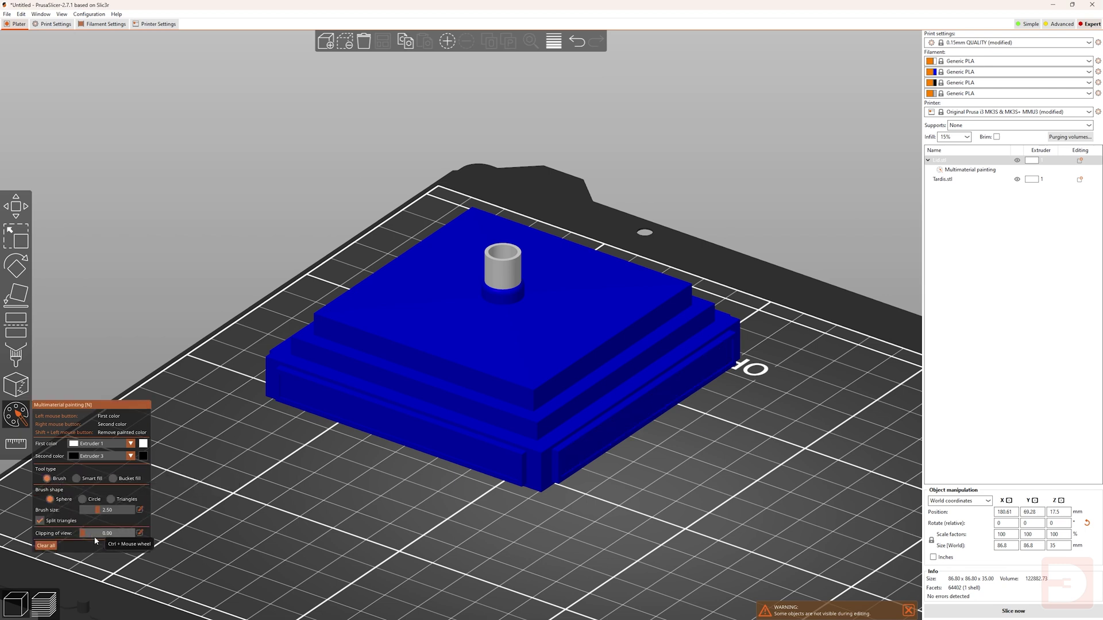
Step: Clip the lid at about 0.4 to view its cross-section, then reset the clipping direction
{"action": "mouse_move", "coordinate": [82, 537]}
{"action": "left_mouse_down"}
{"action": "mouse_move", "coordinate": [112, 538]}
{"action": "mouse_move", "coordinate": [100, 538]}
{"action": "left_mouse_up"}
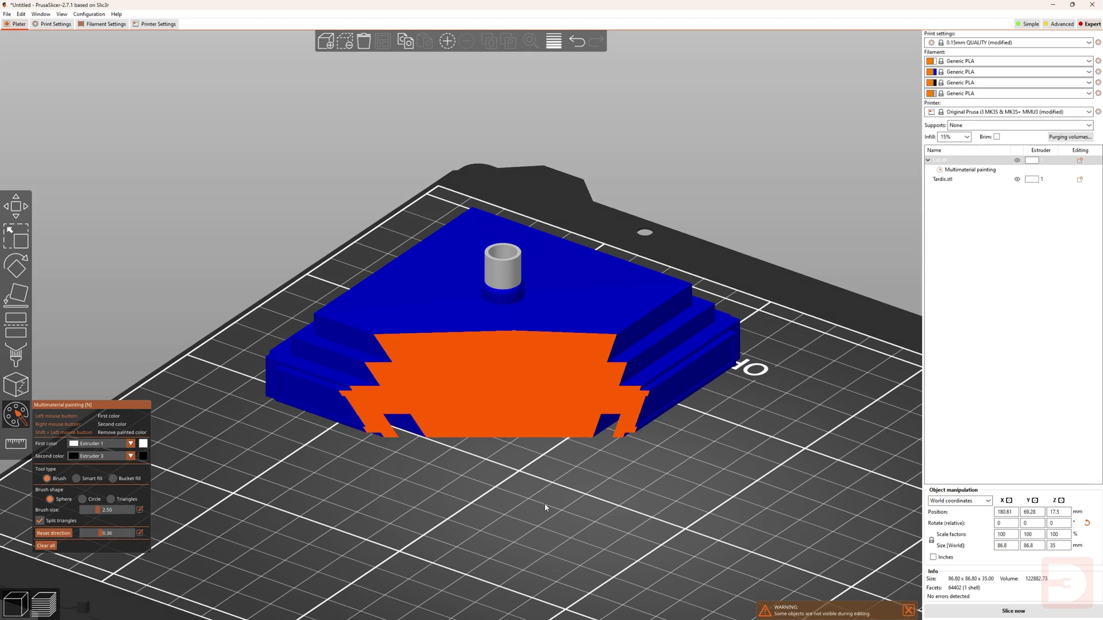
{"action": "mouse_move", "coordinate": [545, 507]}
{"action": "left_mouse_down"}
{"action": "mouse_move", "coordinate": [488, 499]}
{"action": "mouse_move", "coordinate": [497, 503]}
{"action": "left_mouse_up"}
{"action": "scroll", "coordinate": [464, 481], "scroll_direction": "up", "scroll_amount": 6, "text": "ctrl"}
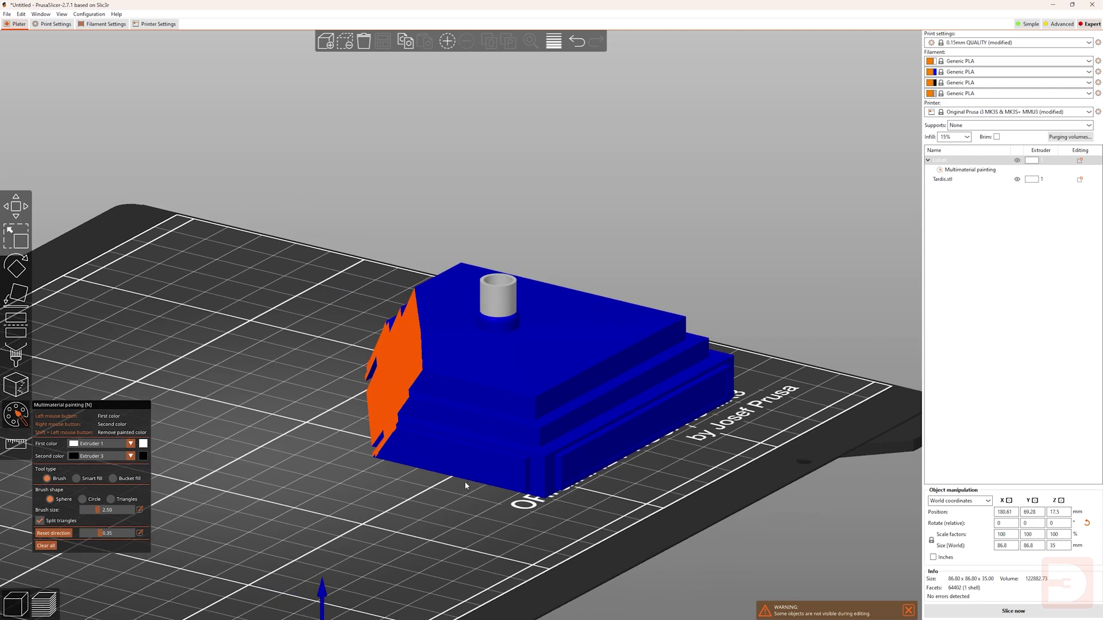
{"action": "scroll", "coordinate": [459, 474], "scroll_direction": "up", "scroll_amount": 3, "text": "ctrl"}
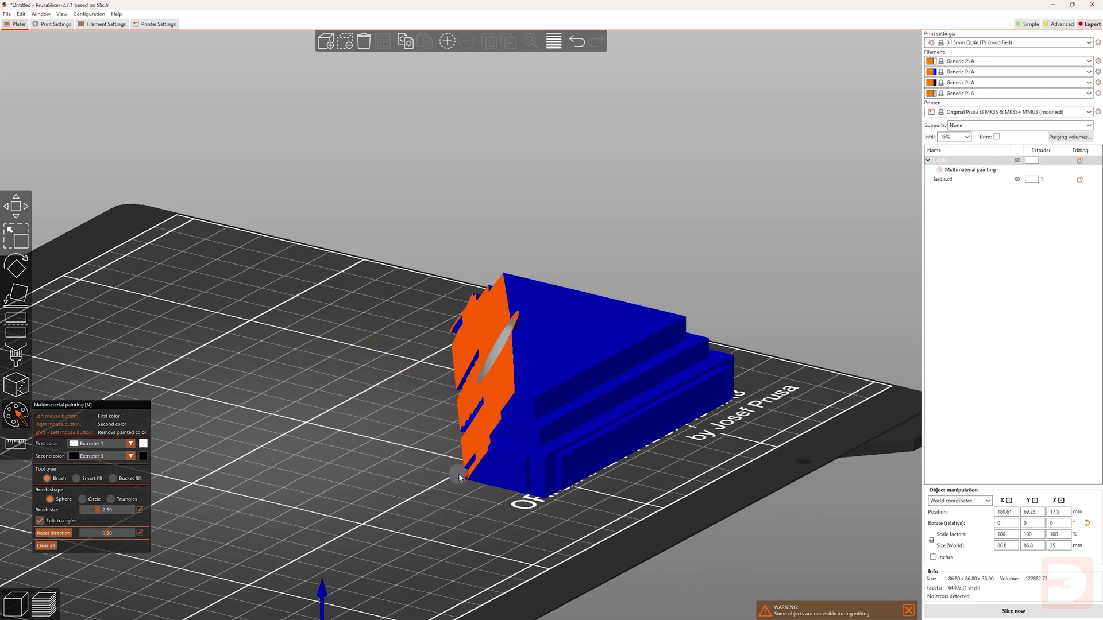
{"action": "scroll", "coordinate": [457, 472], "scroll_direction": "down", "scroll_amount": 5, "text": "ctrl"}
{"action": "scroll", "coordinate": [457, 477], "scroll_direction": "down", "scroll_amount": 3, "text": "ctrl"}
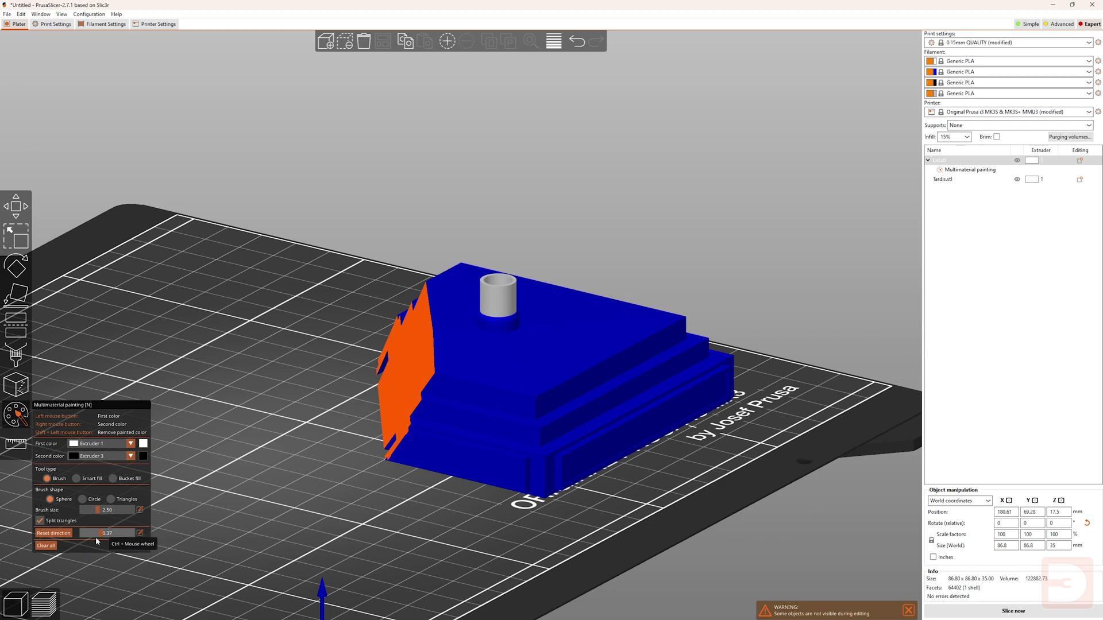
{"action": "left_click", "coordinate": [48, 534]}
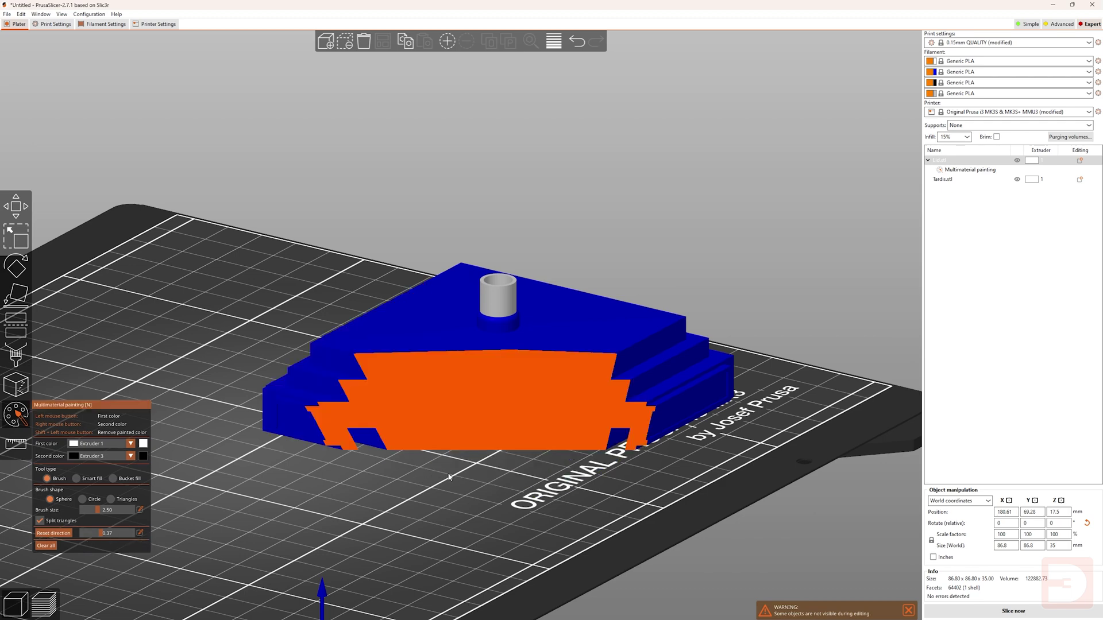
Step: Bring Clipping of view back to 0.00 while orbiting so the whole lid shows uncut
{"action": "mouse_move", "coordinate": [531, 542]}
{"action": "left_mouse_down"}
{"action": "mouse_move", "coordinate": [481, 539]}
{"action": "mouse_move", "coordinate": [577, 548]}
{"action": "left_mouse_up"}
{"action": "scroll", "coordinate": [448, 454], "scroll_direction": "down", "scroll_amount": 3, "text": "alt"}
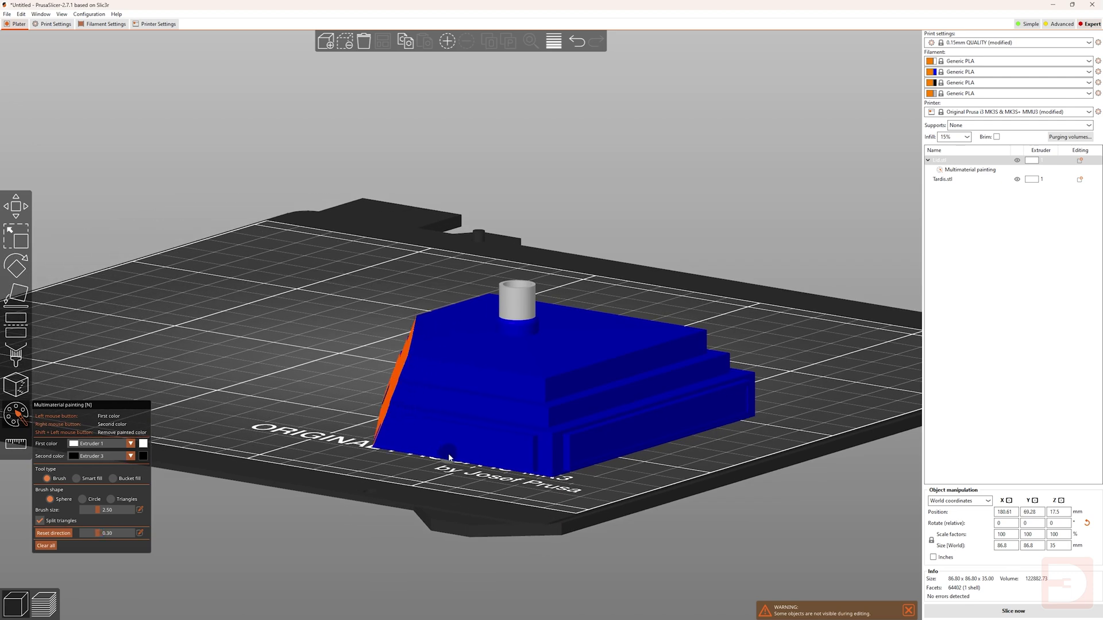
{"action": "left_click_drag", "start_coordinate": [276, 492], "coordinate": [285, 510]}
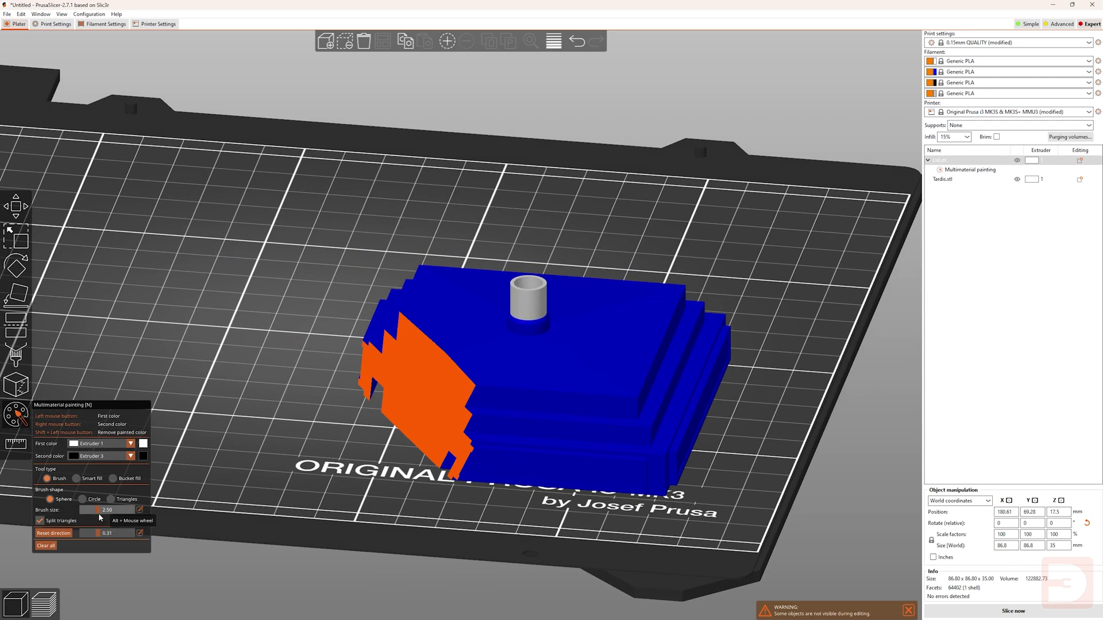
{"action": "scroll", "coordinate": [95, 534], "scroll_direction": "down", "scroll_amount": 5, "text": "ctrl"}
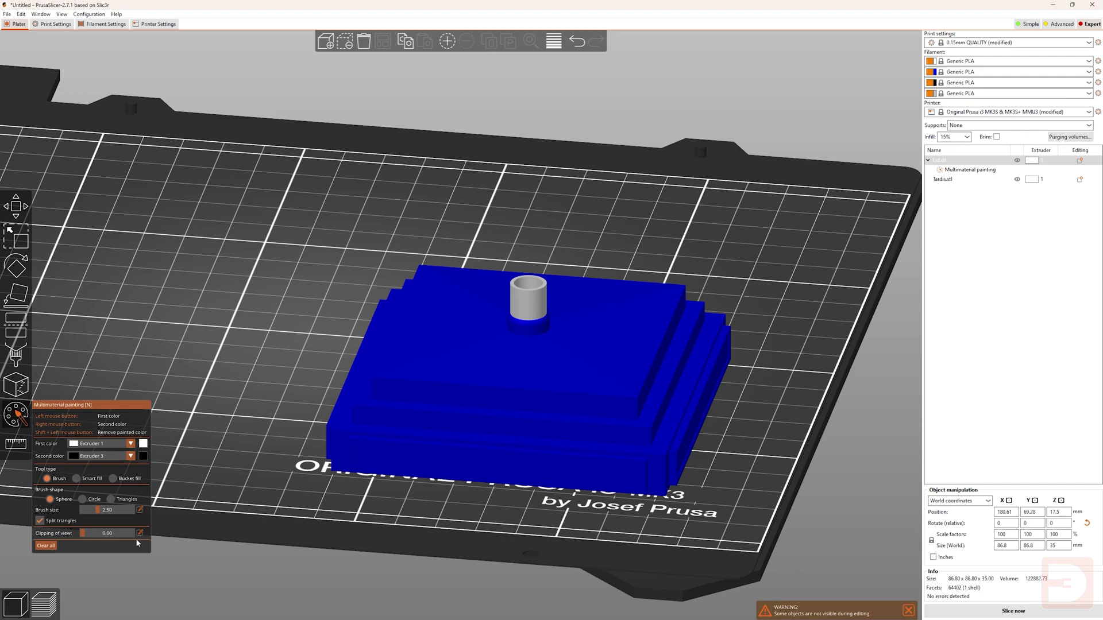
{"action": "left_click_drag", "start_coordinate": [312, 488], "coordinate": [365, 496]}
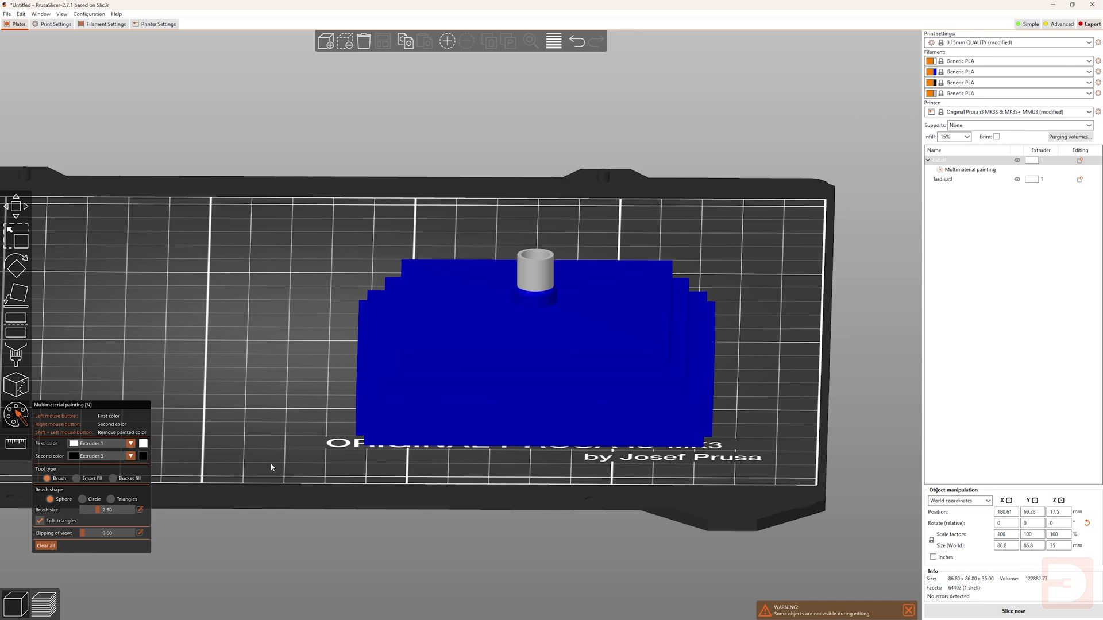
Step: Close the painting gizmo and change Tardis.stl to Extruder 2
{"action": "left_click", "coordinate": [16, 414]}
{"action": "mouse_move", "coordinate": [208, 422]}
{"action": "left_mouse_down"}
{"action": "mouse_move", "coordinate": [205, 435]}
{"action": "mouse_move", "coordinate": [322, 396]}
{"action": "left_mouse_up"}
{"action": "scroll", "coordinate": [204, 434], "scroll_direction": "down", "scroll_amount": 5}
{"action": "left_click", "coordinate": [329, 391]}
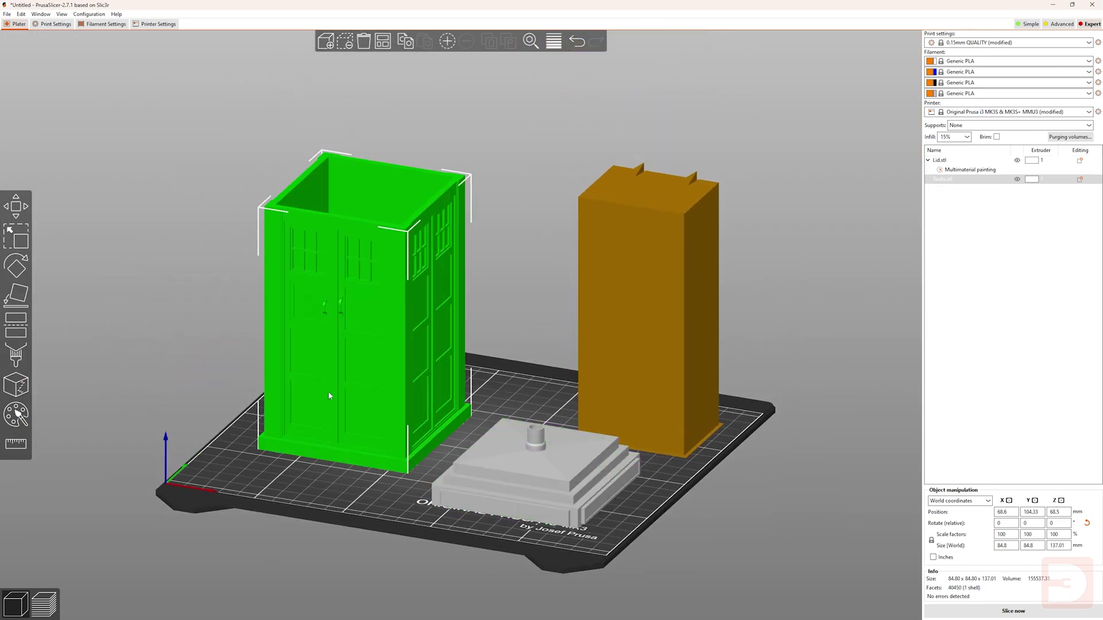
{"action": "scroll", "coordinate": [343, 333], "scroll_direction": "up", "scroll_amount": 3}
{"action": "right_click", "coordinate": [344, 338]}
{"action": "mouse_move", "coordinate": [436, 331]}
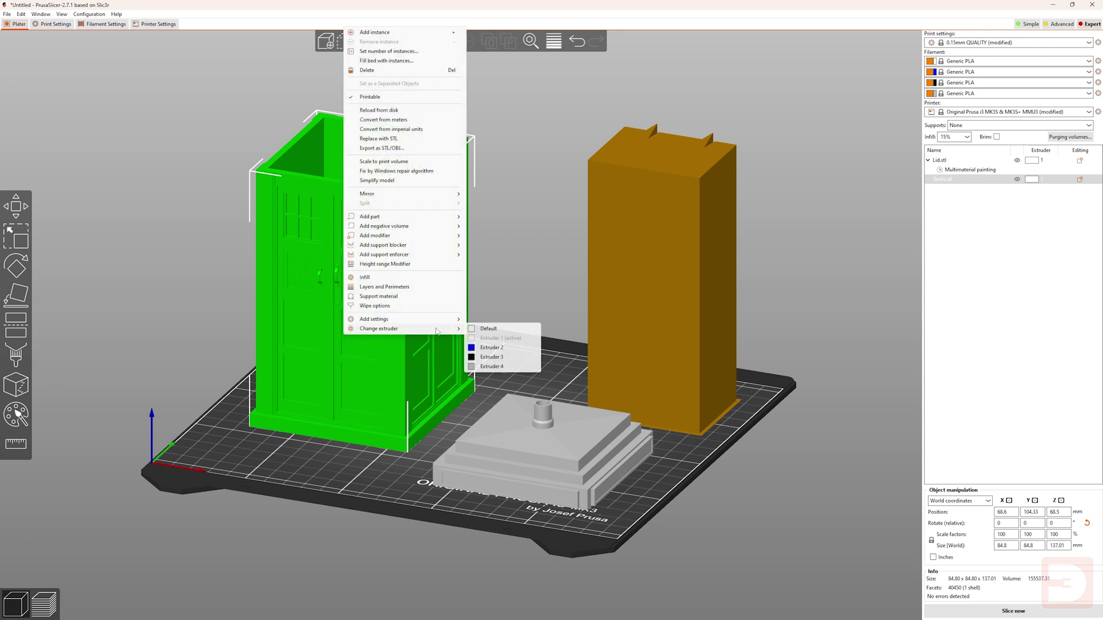
{"action": "left_click", "coordinate": [491, 347]}
{"action": "left_click", "coordinate": [513, 313]}
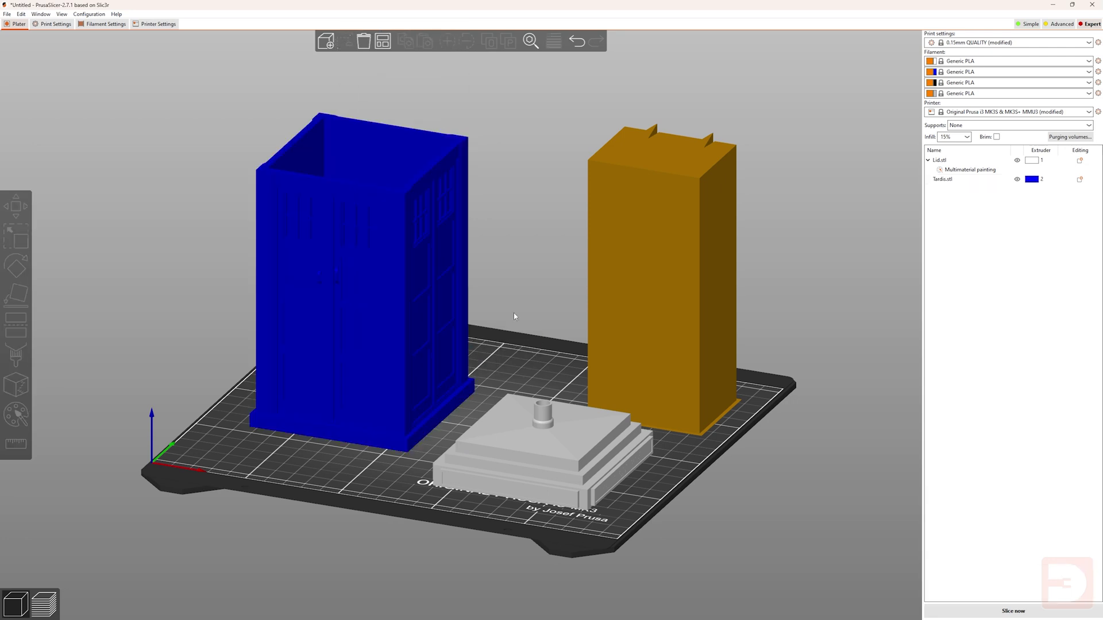
Step: Change Lid.stl to Extruder 2 as well
{"action": "left_click", "coordinate": [522, 450]}
{"action": "right_click", "coordinate": [521, 450]}
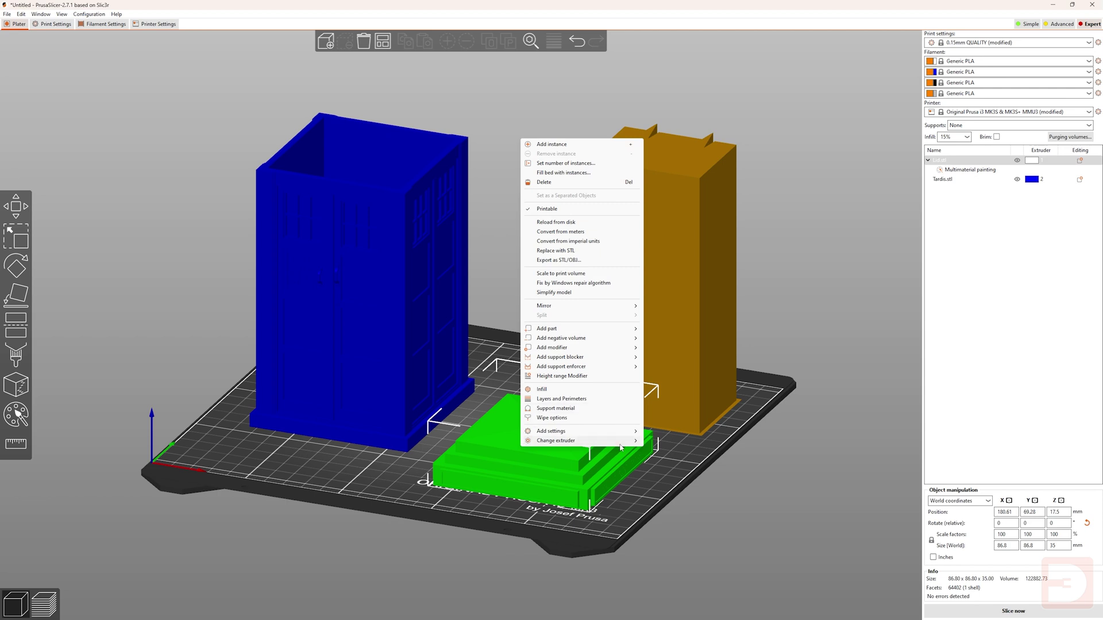
{"action": "mouse_move", "coordinate": [621, 447]}
{"action": "left_click", "coordinate": [668, 459]}
{"action": "left_click", "coordinate": [738, 474]}
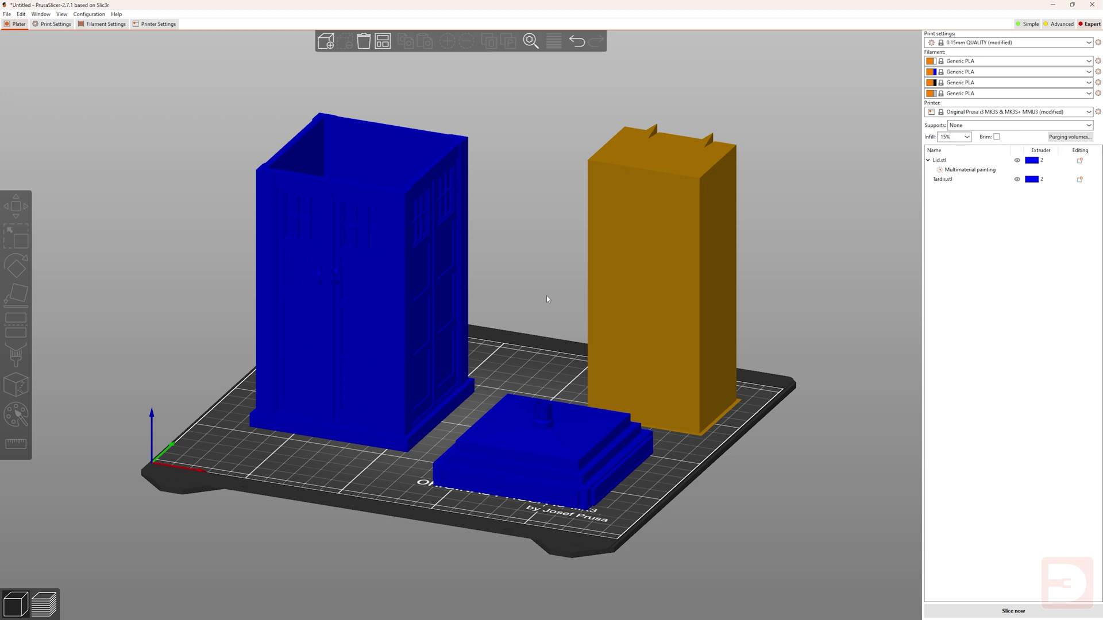
Step: Zoom to the door sign, select Tardis.stl and open multimaterial painting with N
{"action": "scroll", "coordinate": [229, 297], "scroll_direction": "up", "scroll_amount": 10}
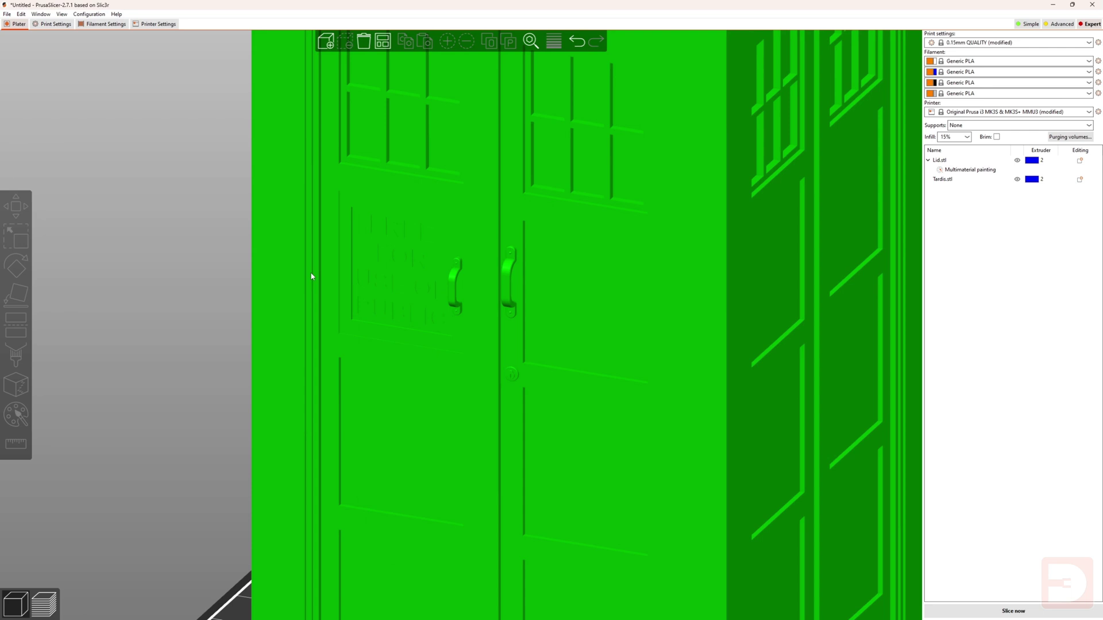
{"action": "scroll", "coordinate": [299, 277], "scroll_direction": "up", "scroll_amount": 5}
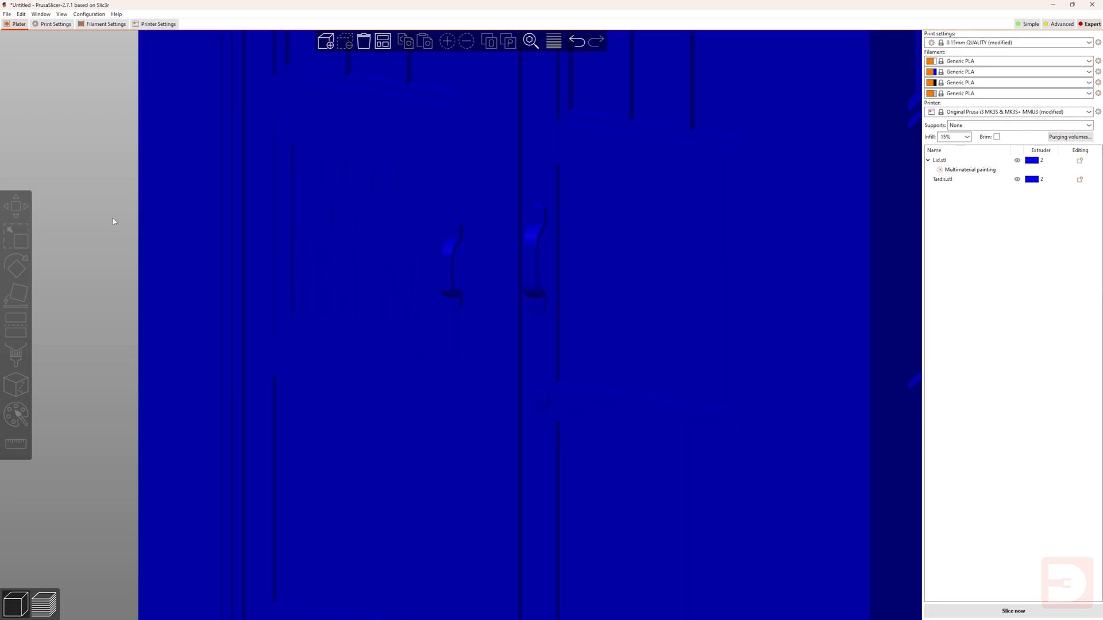
{"action": "scroll", "coordinate": [430, 344], "scroll_direction": "up", "scroll_amount": 6}
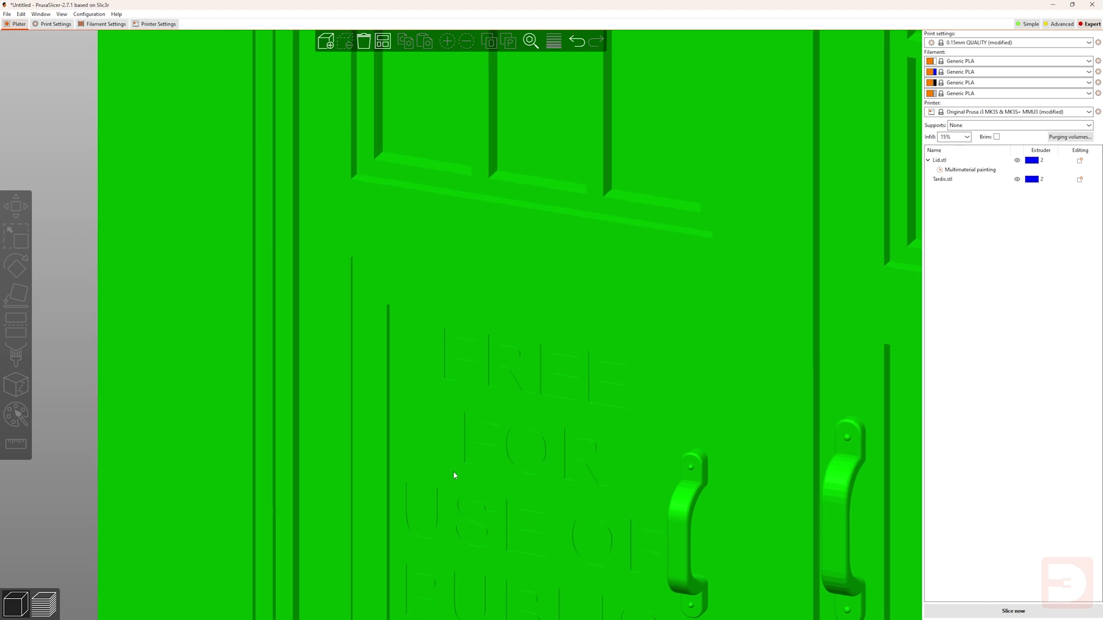
{"action": "middle_click_drag", "start_coordinate": [454, 475], "coordinate": [419, 307]}
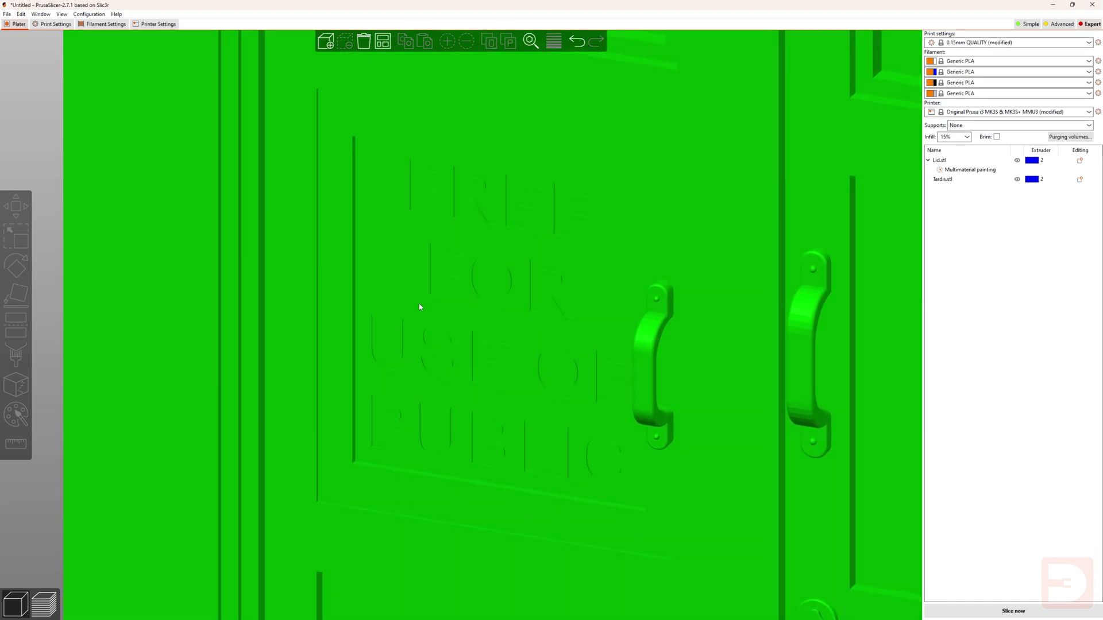
{"action": "left_click", "coordinate": [419, 307]}
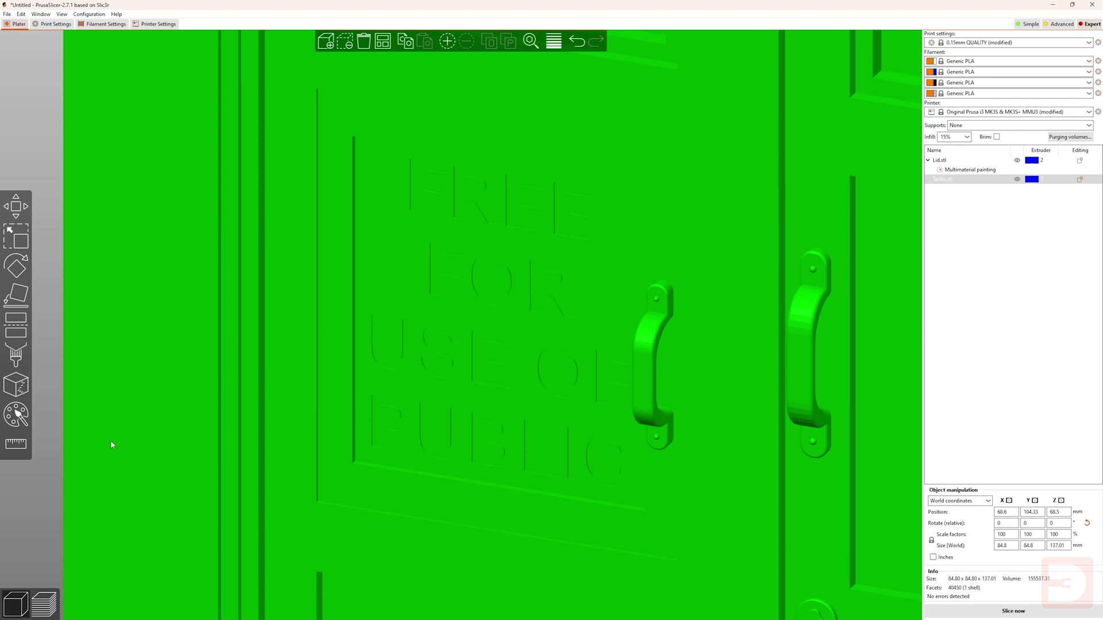
{"action": "key", "text": "n"}
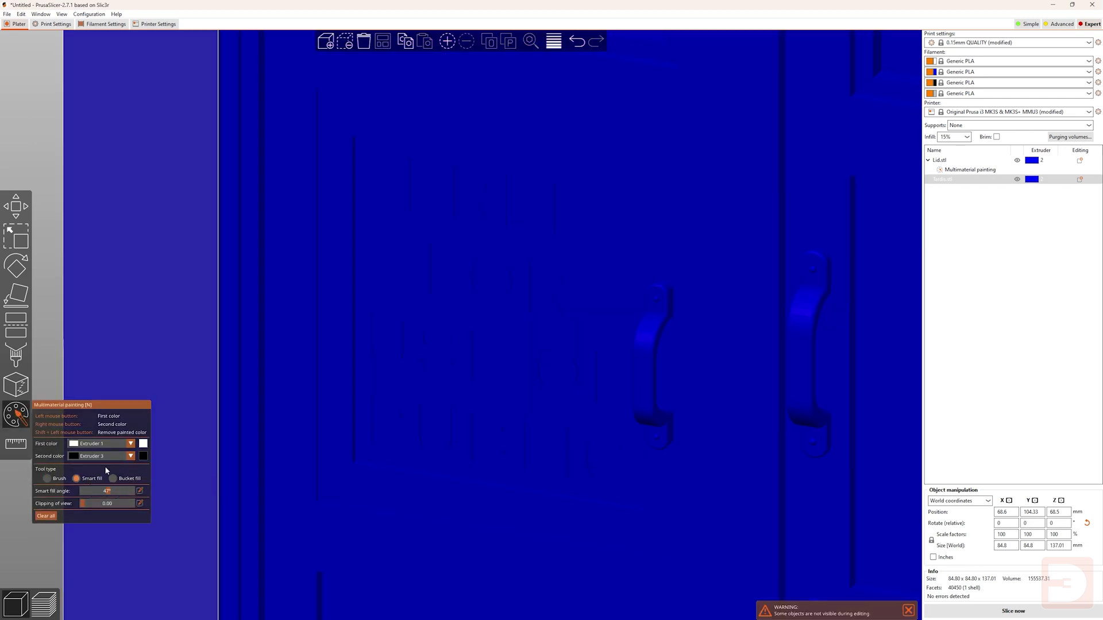
Step: Test smart fill on the sign background and letters F and R in black
{"action": "left_click", "coordinate": [398, 287]}
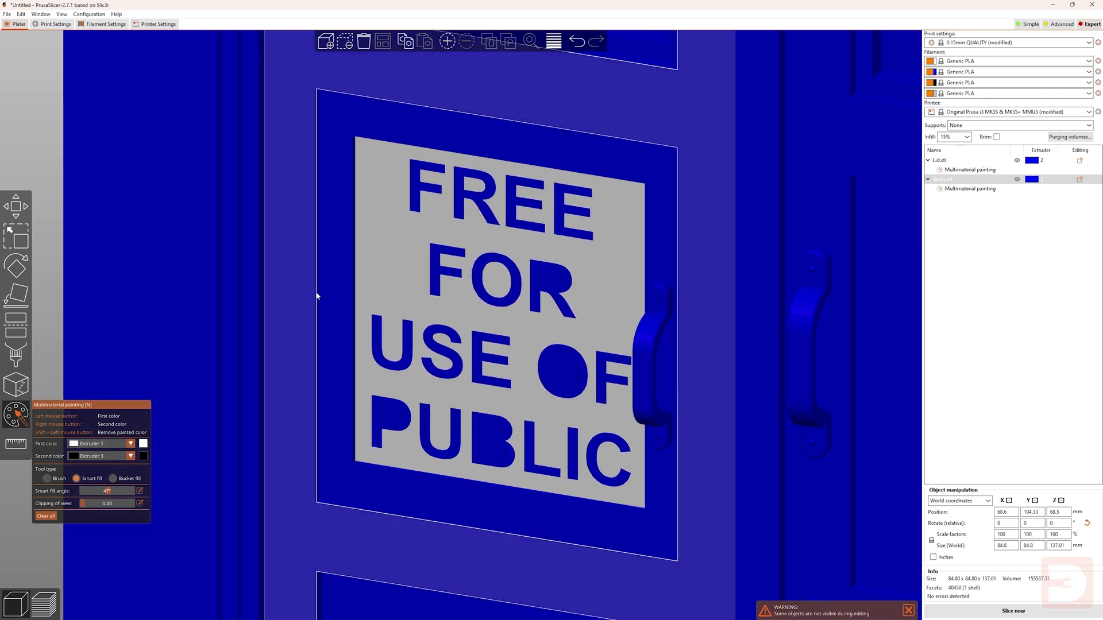
{"action": "scroll", "coordinate": [315, 292], "scroll_direction": "up", "scroll_amount": 10}
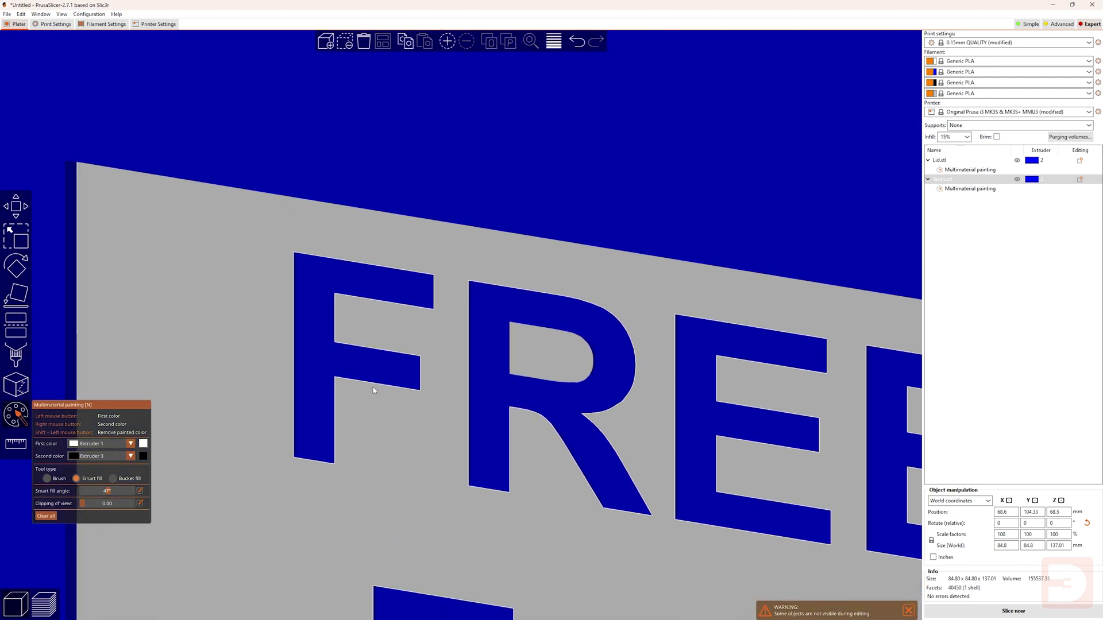
{"action": "right_click", "coordinate": [322, 353]}
{"action": "right_click", "coordinate": [572, 391]}
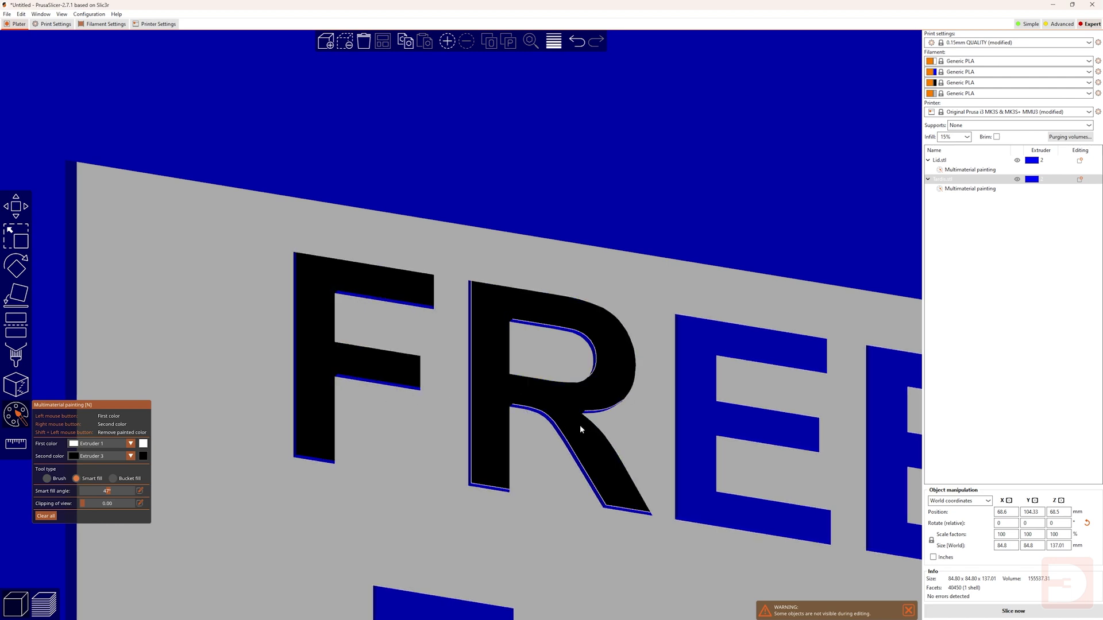
{"action": "scroll", "coordinate": [548, 325], "scroll_direction": "down", "scroll_amount": 10}
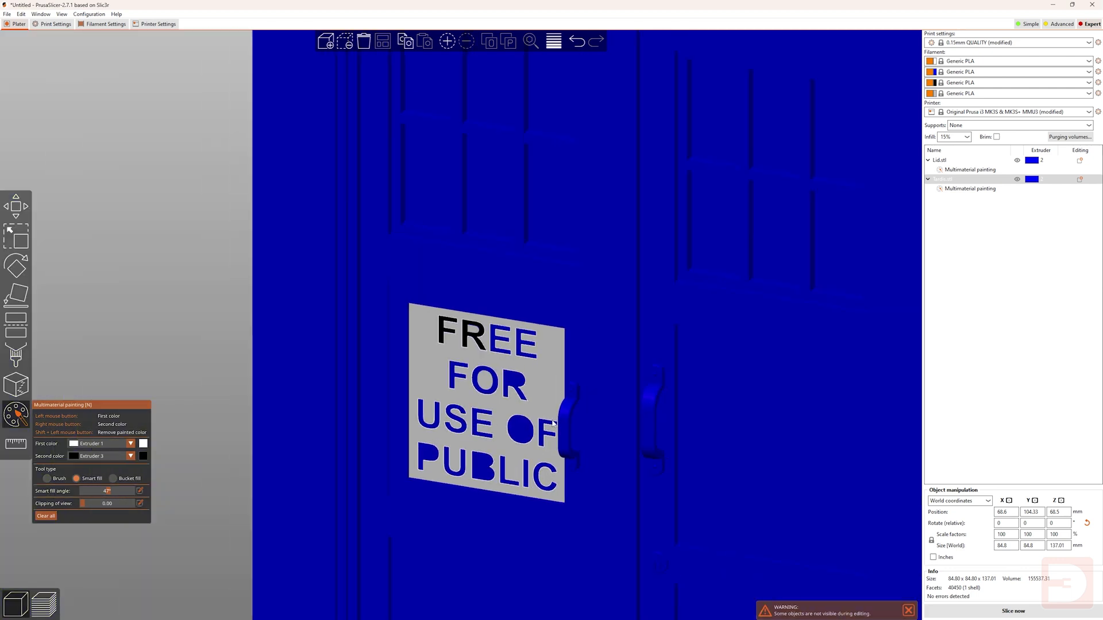
{"action": "scroll", "coordinate": [553, 424], "scroll_direction": "down", "scroll_amount": 4}
{"action": "left_click_drag", "start_coordinate": [293, 429], "coordinate": [332, 411]}
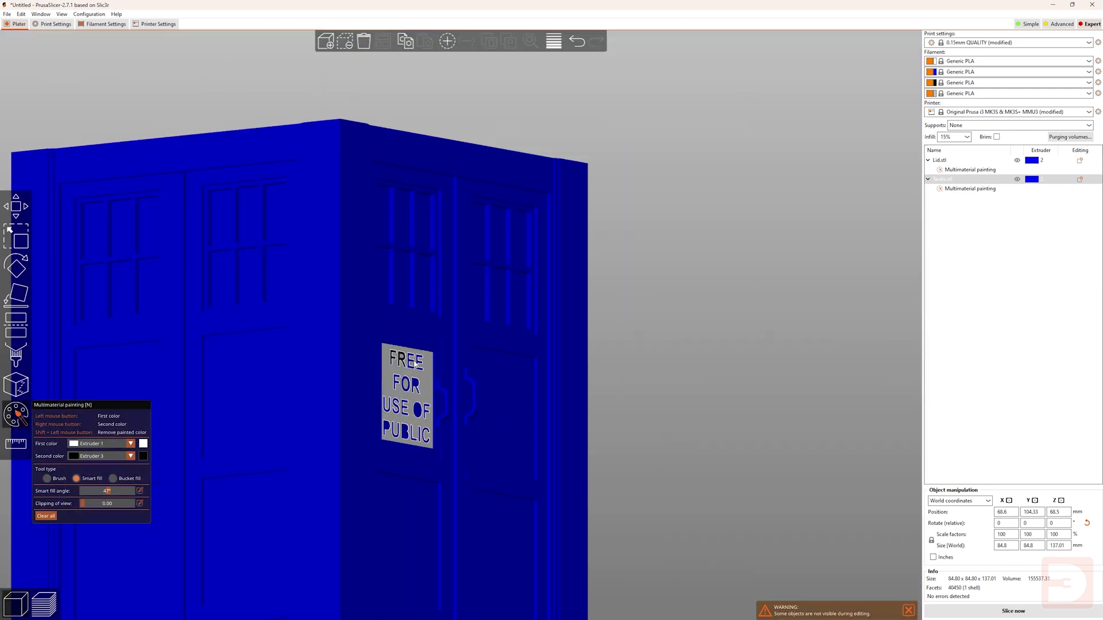
{"action": "left_click_drag", "start_coordinate": [509, 370], "coordinate": [696, 370]}
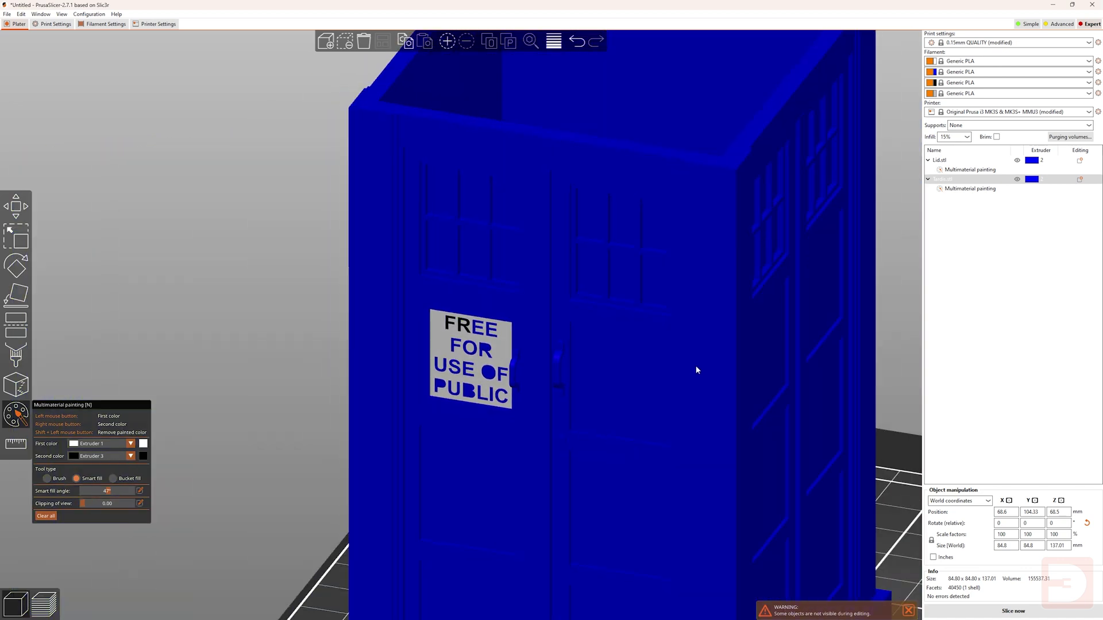
Step: Clear all painting from the Tardis and close the painting gizmo
{"action": "left_click", "coordinate": [46, 516]}
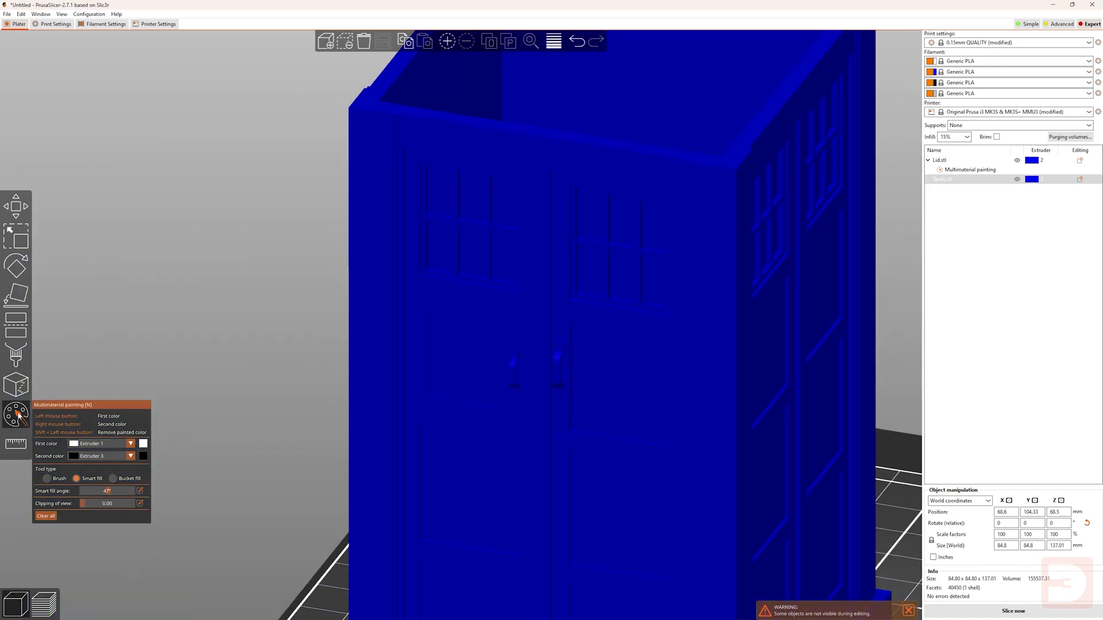
{"action": "left_click", "coordinate": [16, 414]}
{"action": "scroll", "coordinate": [288, 435], "scroll_direction": "down", "scroll_amount": 5}
Step: Change the Tardis to Extruder 1
{"action": "right_click", "coordinate": [412, 435]}
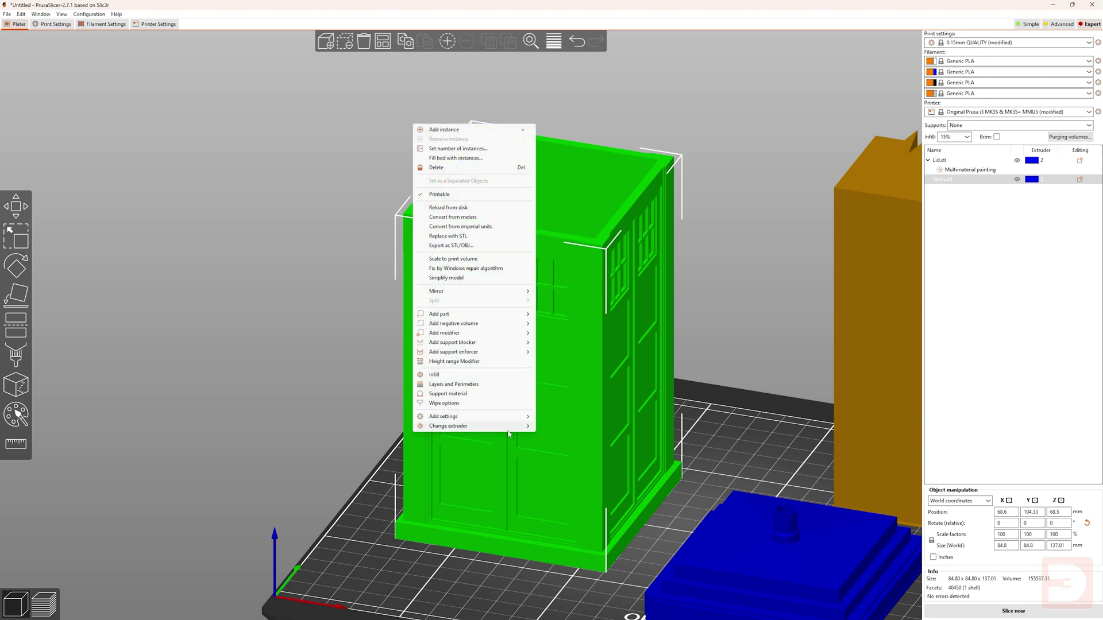
{"action": "mouse_move", "coordinate": [505, 425]}
{"action": "left_click", "coordinate": [568, 435]}
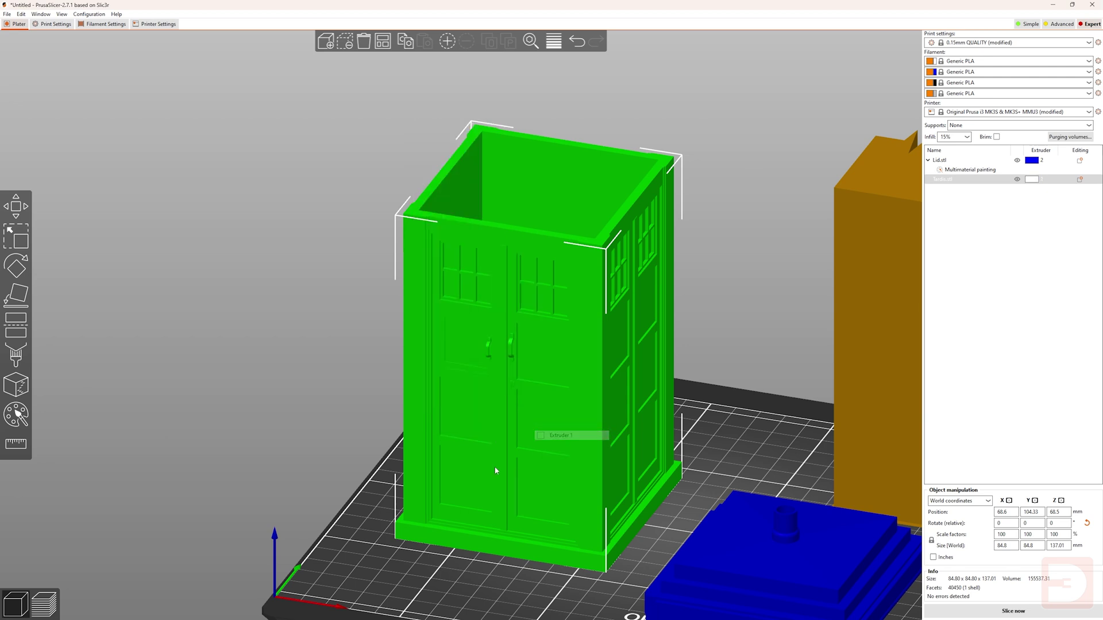
{"action": "left_click", "coordinate": [350, 385]}
{"action": "scroll", "coordinate": [499, 340], "scroll_direction": "up", "scroll_amount": 8}
{"action": "scroll", "coordinate": [497, 360], "scroll_direction": "up", "scroll_amount": 4}
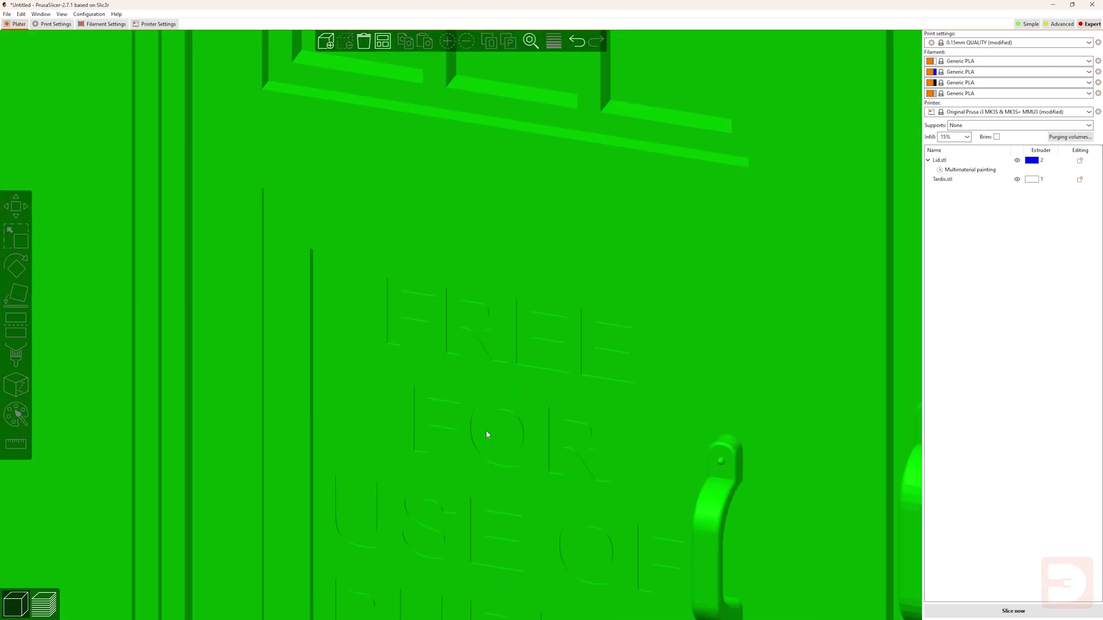
Step: Reopen multimaterial painting and smart-fill the letters F, R and E black
{"action": "left_click", "coordinate": [487, 433]}
{"action": "left_click", "coordinate": [16, 414]}
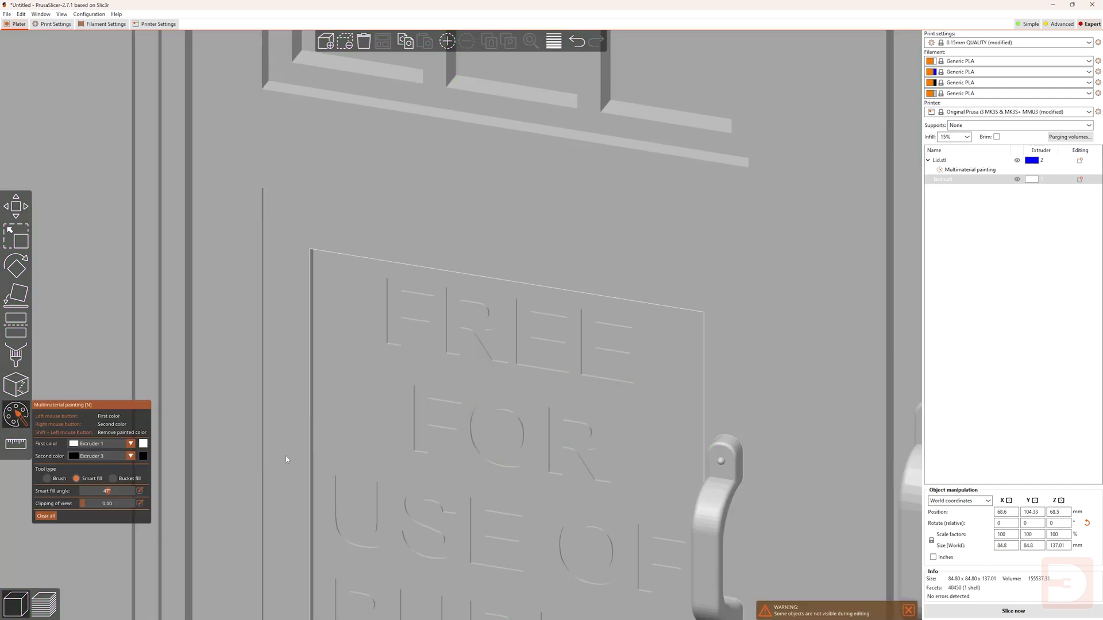
{"action": "right_click", "coordinate": [395, 315]}
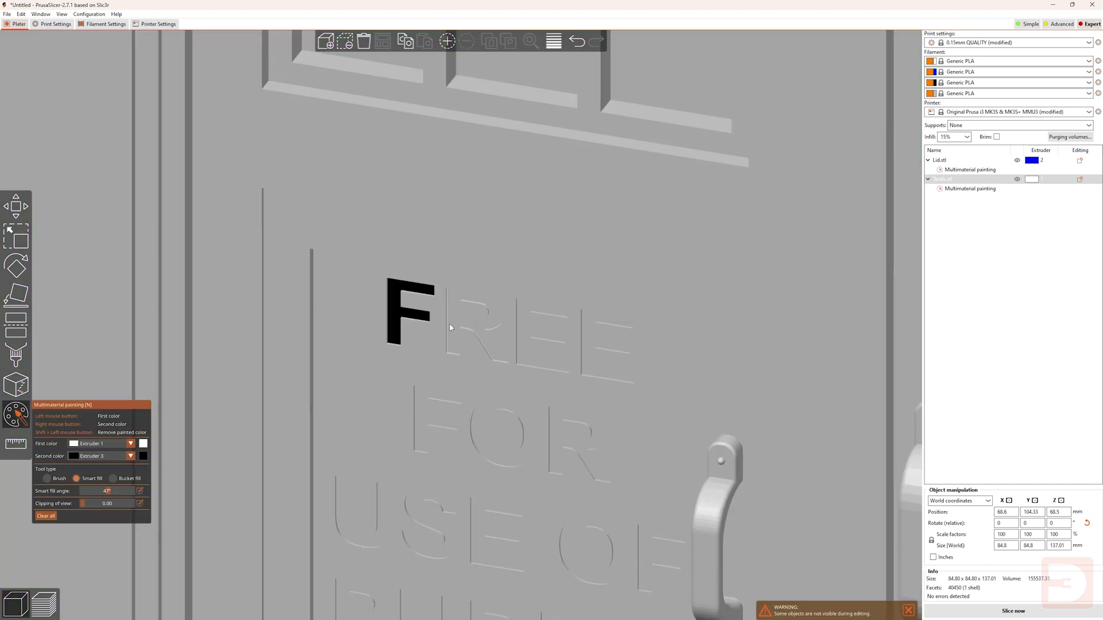
{"action": "right_click", "coordinate": [448, 326]}
{"action": "right_click", "coordinate": [520, 333]}
{"action": "scroll", "coordinate": [464, 349], "scroll_direction": "up", "scroll_amount": 6}
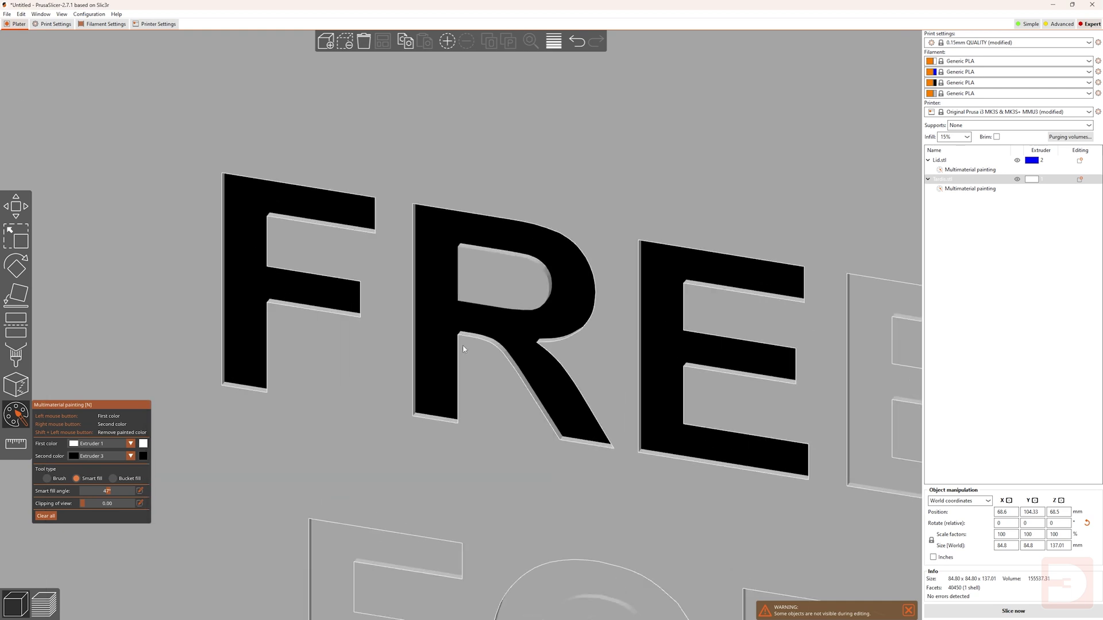
{"action": "scroll", "coordinate": [464, 348], "scroll_direction": "down", "scroll_amount": 6}
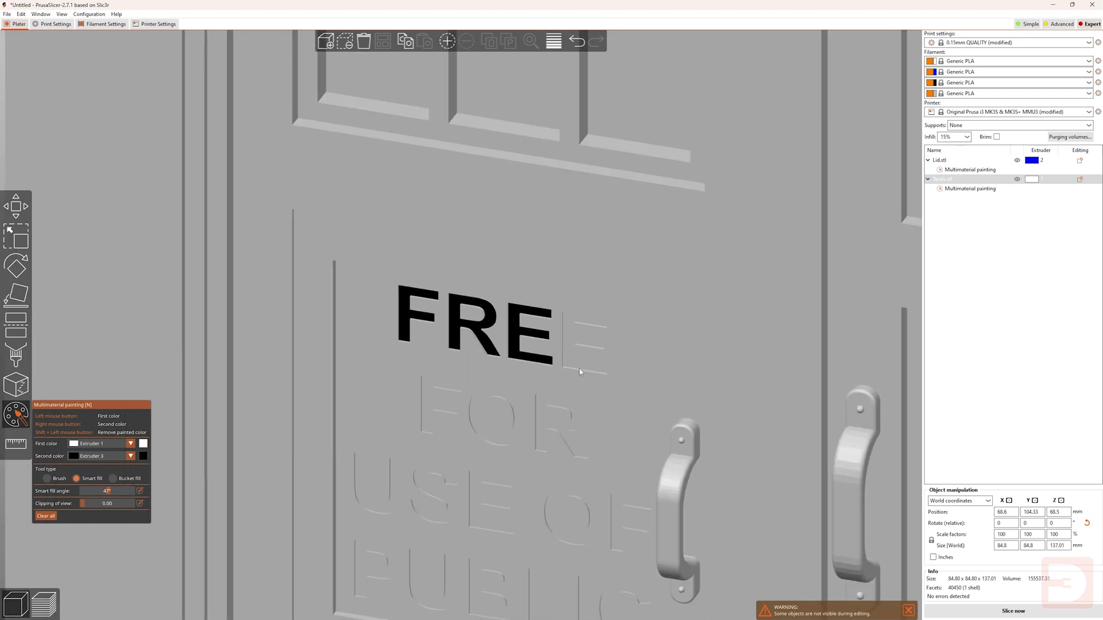
{"action": "scroll", "coordinate": [579, 368], "scroll_direction": "down", "scroll_amount": 8}
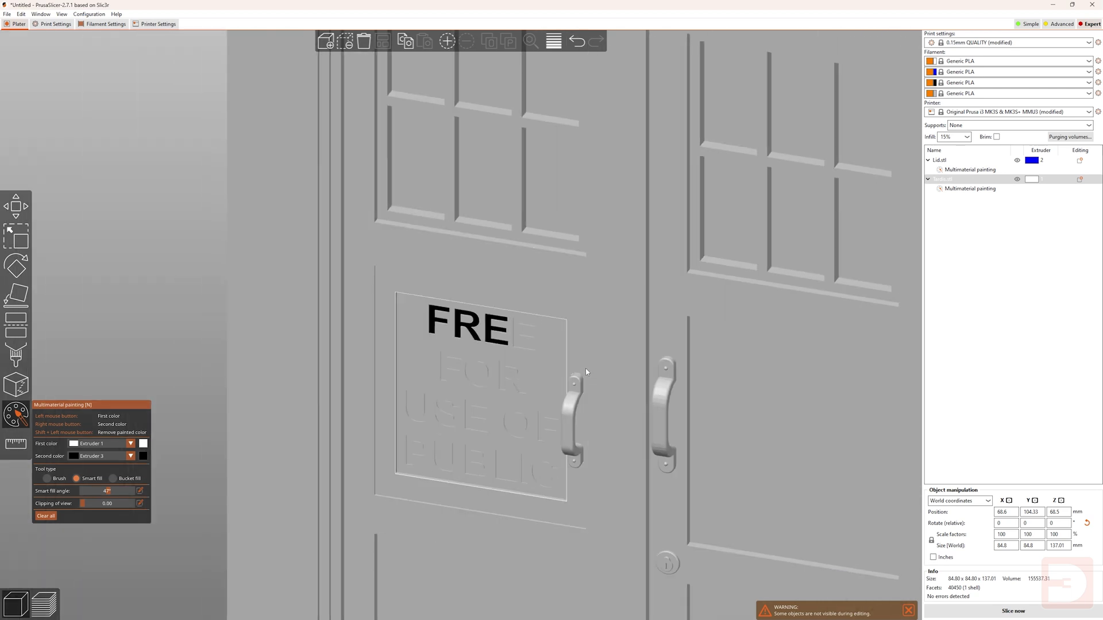
{"action": "left_click_drag", "start_coordinate": [865, 328], "coordinate": [649, 323]}
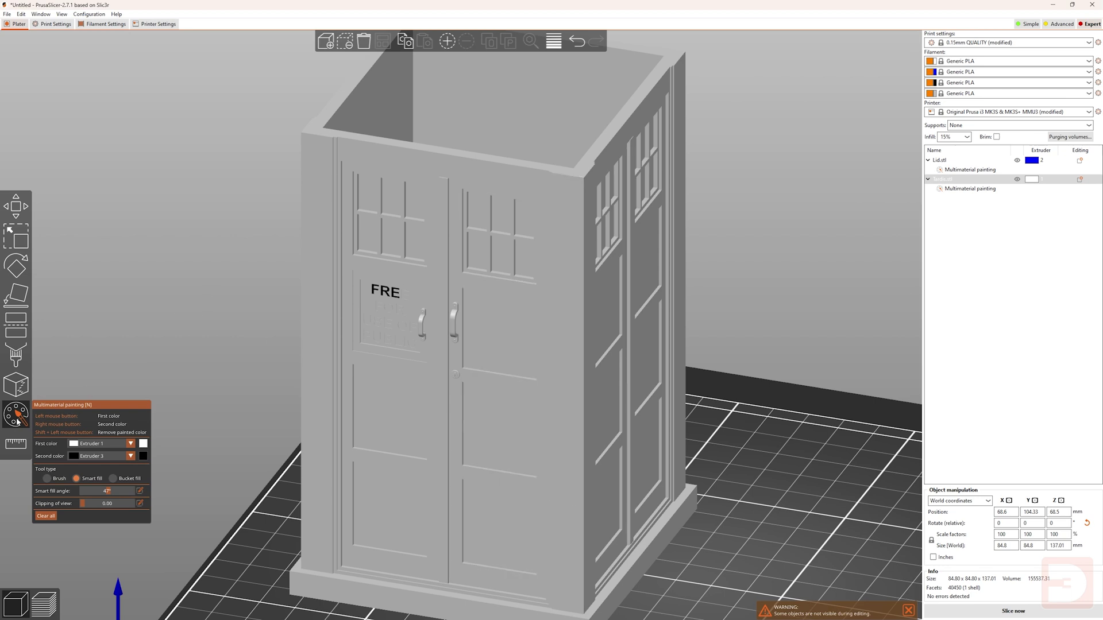
Step: Clear all painting, close the gizmo, and change the Tardis to Extruder 2
{"action": "left_click", "coordinate": [46, 515]}
{"action": "key", "text": "n"}
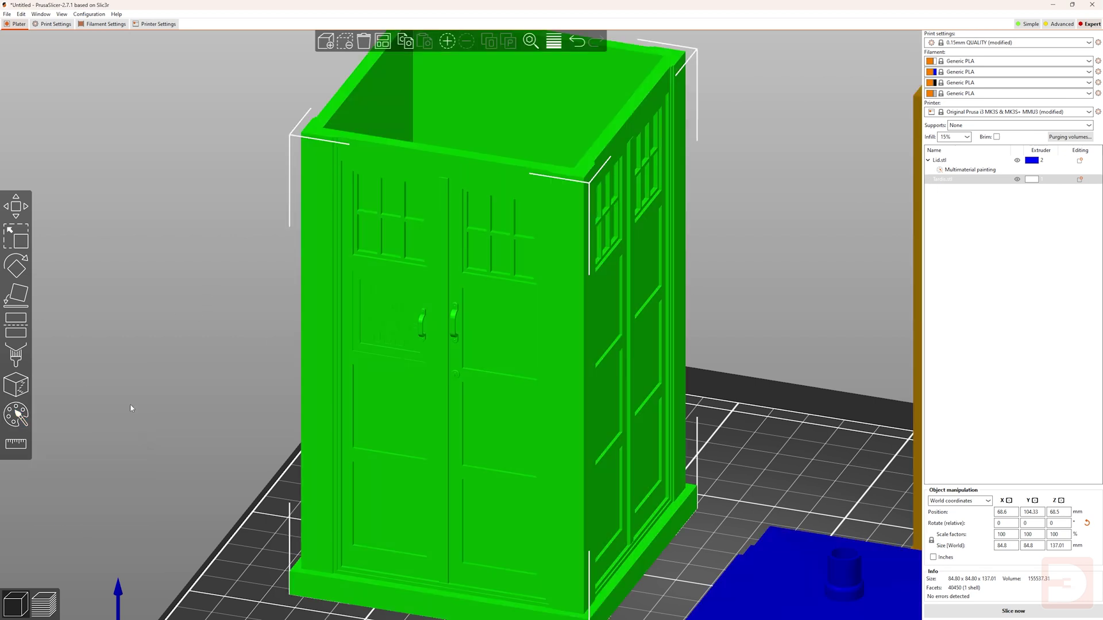
{"action": "right_click", "coordinate": [349, 380]}
{"action": "mouse_move", "coordinate": [437, 376]}
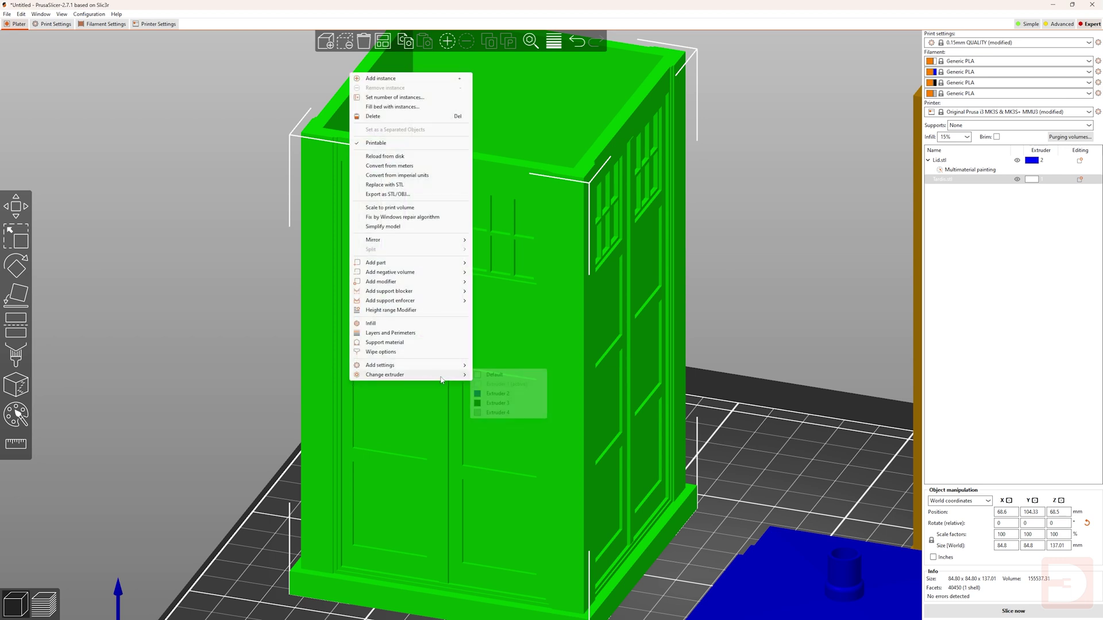
{"action": "left_click", "coordinate": [497, 396]}
{"action": "left_click", "coordinate": [167, 364]}
Step: Reopen multimaterial painting on the Tardis, facing the sign front
{"action": "left_click", "coordinate": [348, 356]}
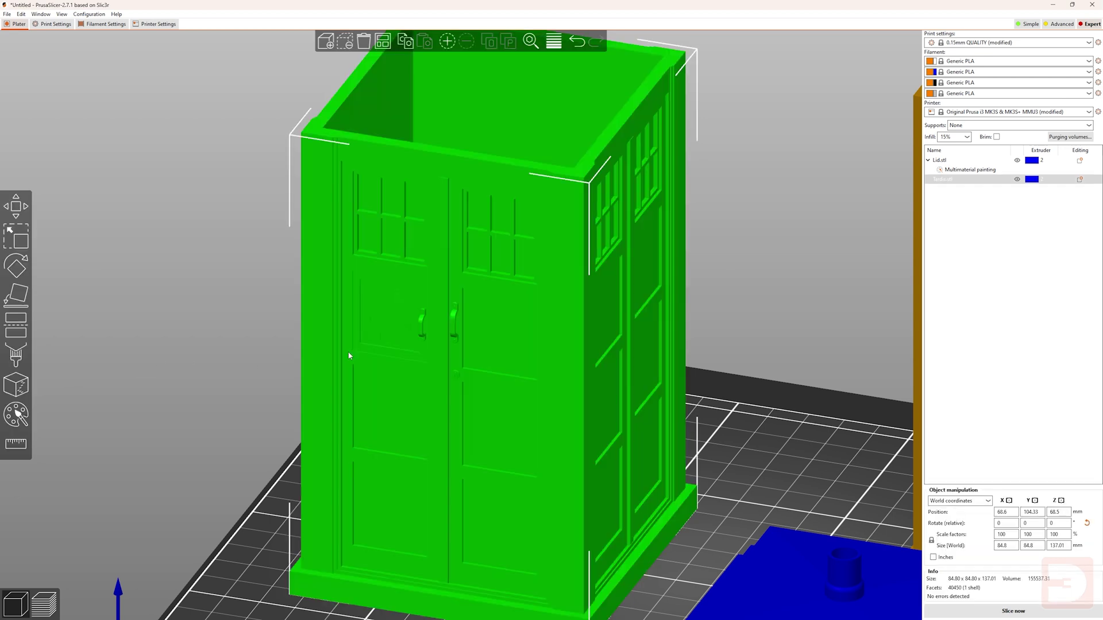
{"action": "left_click", "coordinate": [16, 415]}
{"action": "key", "text": "1"}
{"action": "scroll", "coordinate": [529, 399], "scroll_direction": "up", "scroll_amount": 8}
Step: Fill the sign panel with the first colour and brush over the FRE and PUBLIC letters
{"action": "scroll", "coordinate": [485, 394], "scroll_direction": "down", "scroll_amount": 3}
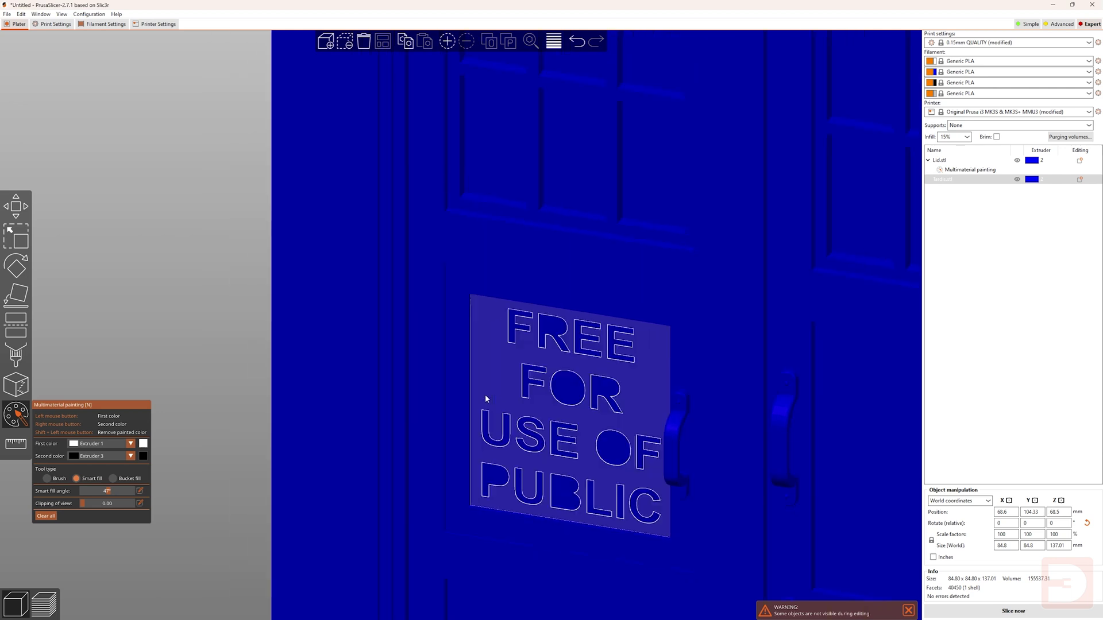
{"action": "key", "text": "4"}
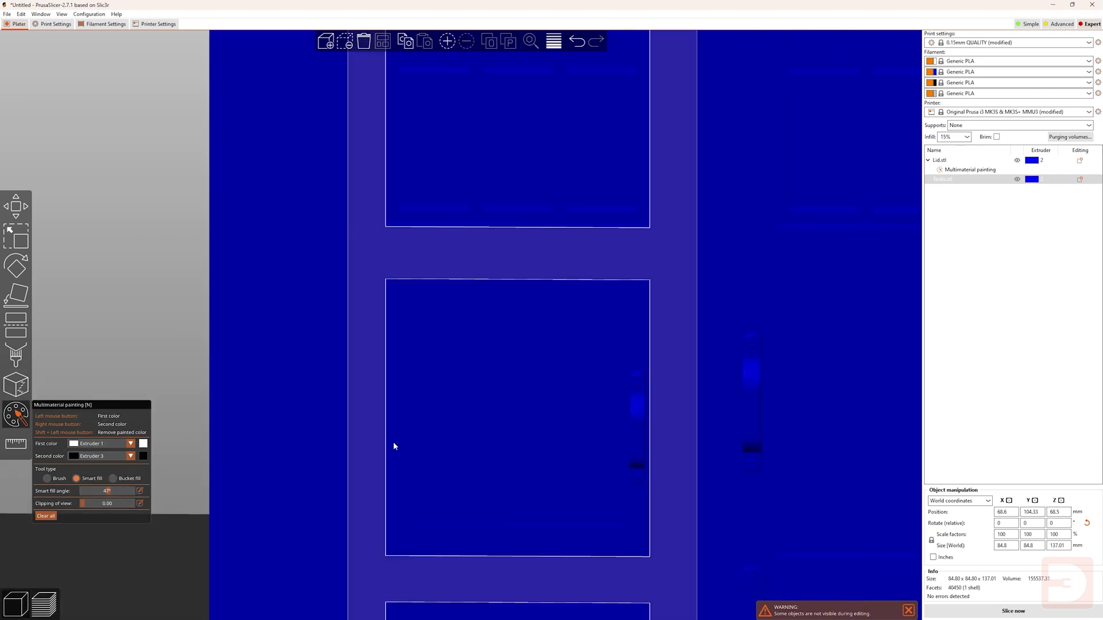
{"action": "key", "text": "1"}
{"action": "left_click", "coordinate": [443, 394]}
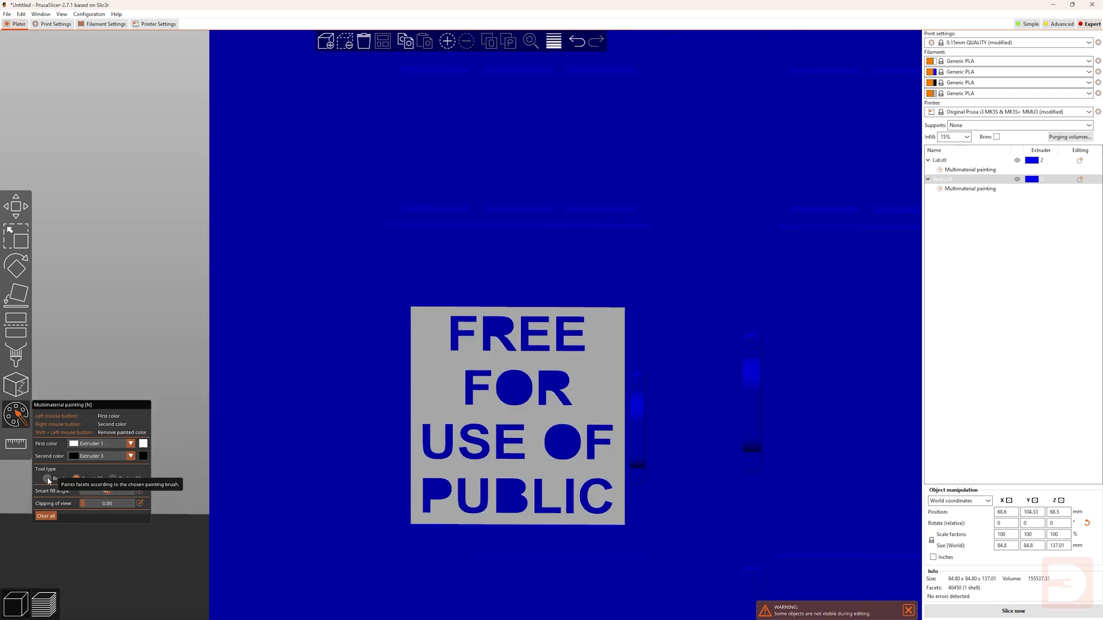
{"action": "left_click", "coordinate": [47, 478]}
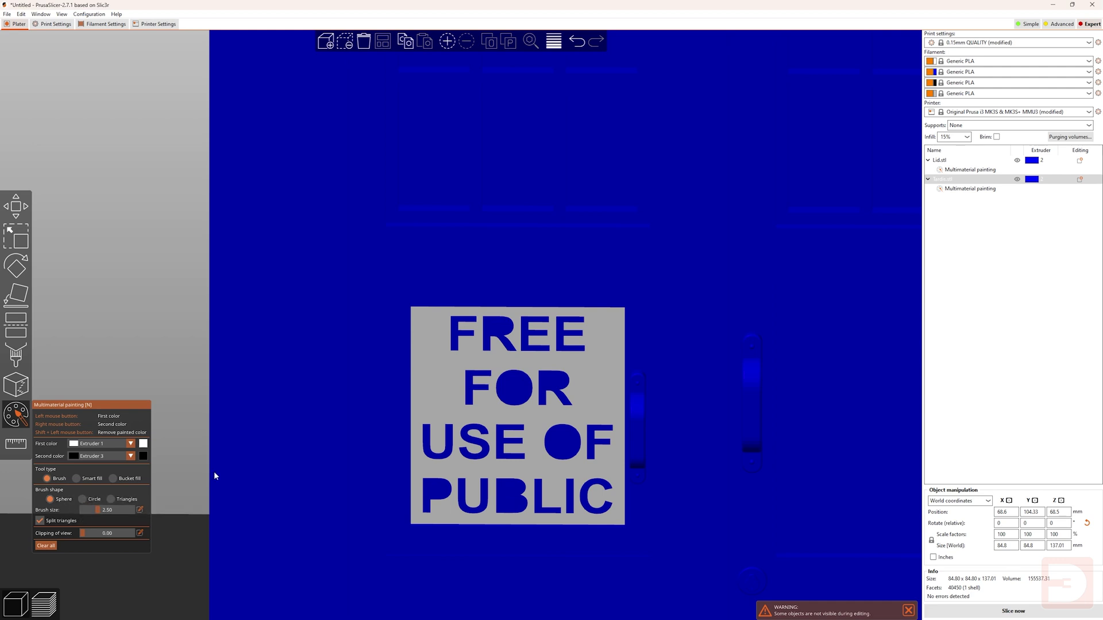
{"action": "mouse_move", "coordinate": [460, 339]}
{"action": "left_mouse_down"}
{"action": "mouse_move", "coordinate": [570, 340]}
{"action": "mouse_move", "coordinate": [562, 370]}
{"action": "mouse_move", "coordinate": [482, 395]}
{"action": "mouse_move", "coordinate": [558, 396]}
{"action": "mouse_move", "coordinate": [590, 436]}
{"action": "mouse_move", "coordinate": [588, 491]}
{"action": "mouse_move", "coordinate": [532, 479]}
{"action": "mouse_move", "coordinate": [549, 446]}
{"action": "mouse_move", "coordinate": [476, 435]}
{"action": "left_mouse_up"}
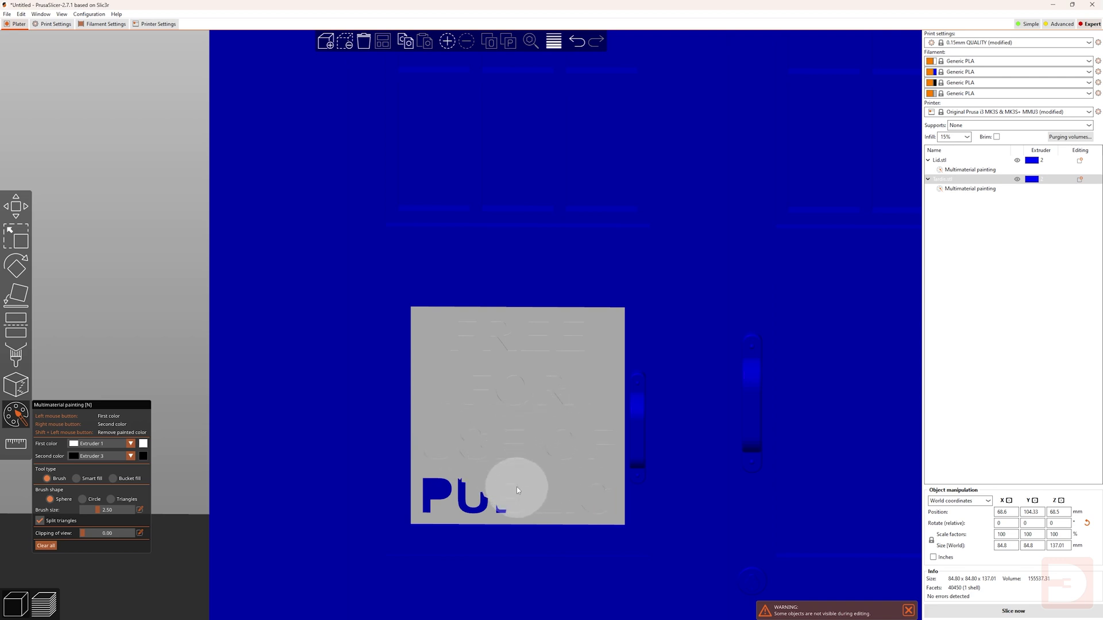
{"action": "mouse_move", "coordinate": [517, 490]}
{"action": "left_mouse_down"}
{"action": "mouse_move", "coordinate": [442, 492]}
{"action": "mouse_move", "coordinate": [471, 446]}
{"action": "left_mouse_up"}
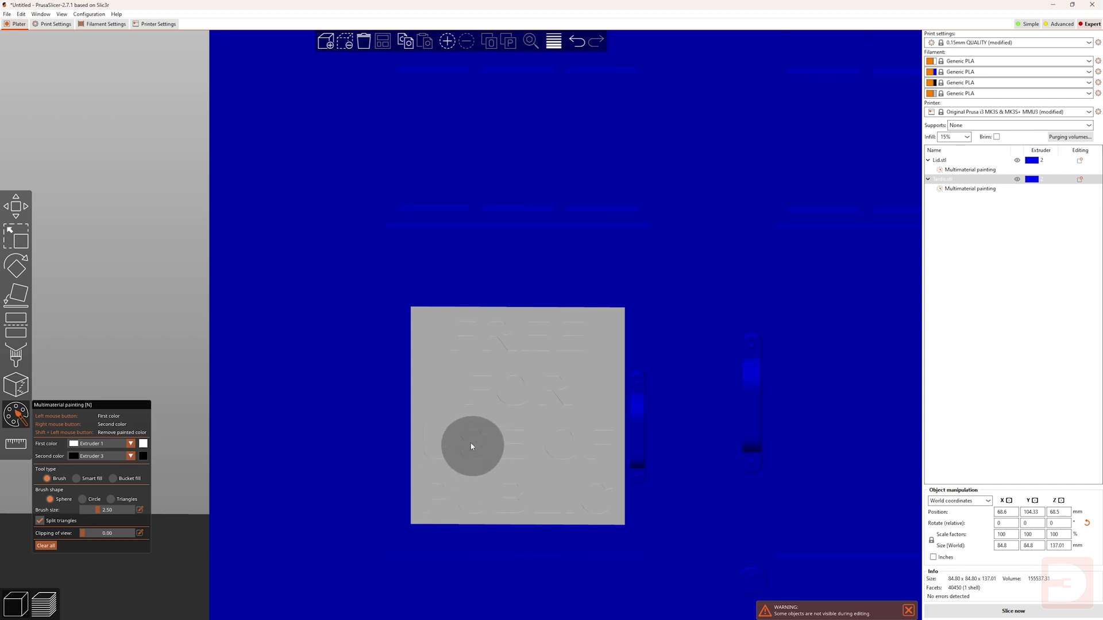
{"action": "scroll", "coordinate": [519, 508], "scroll_direction": "up", "scroll_amount": 10}
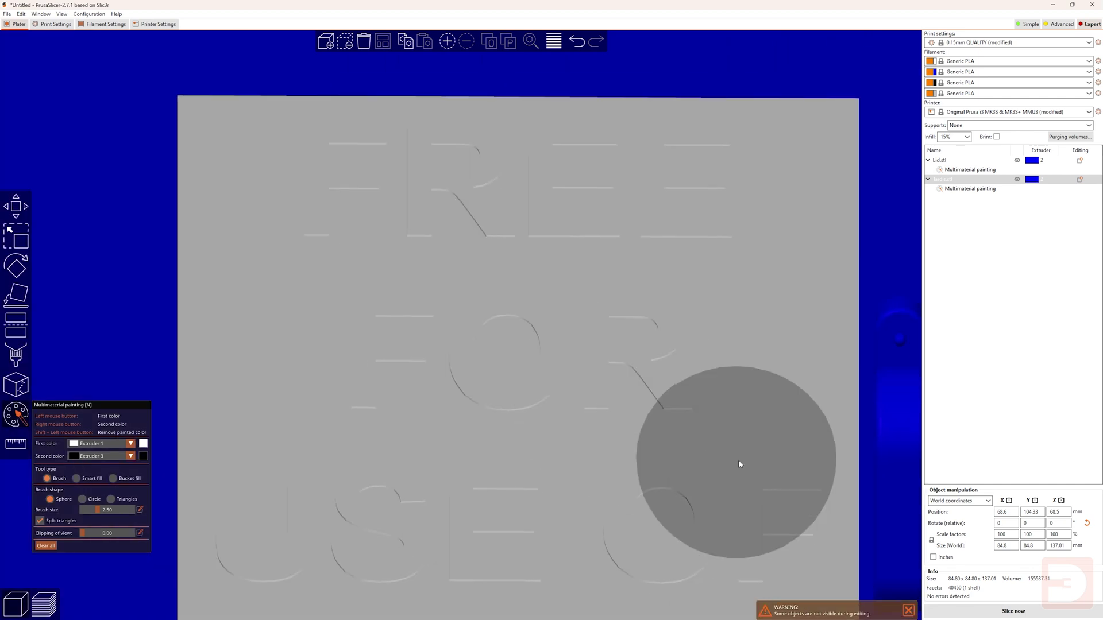
{"action": "scroll", "coordinate": [806, 438], "scroll_direction": "down", "scroll_amount": 10}
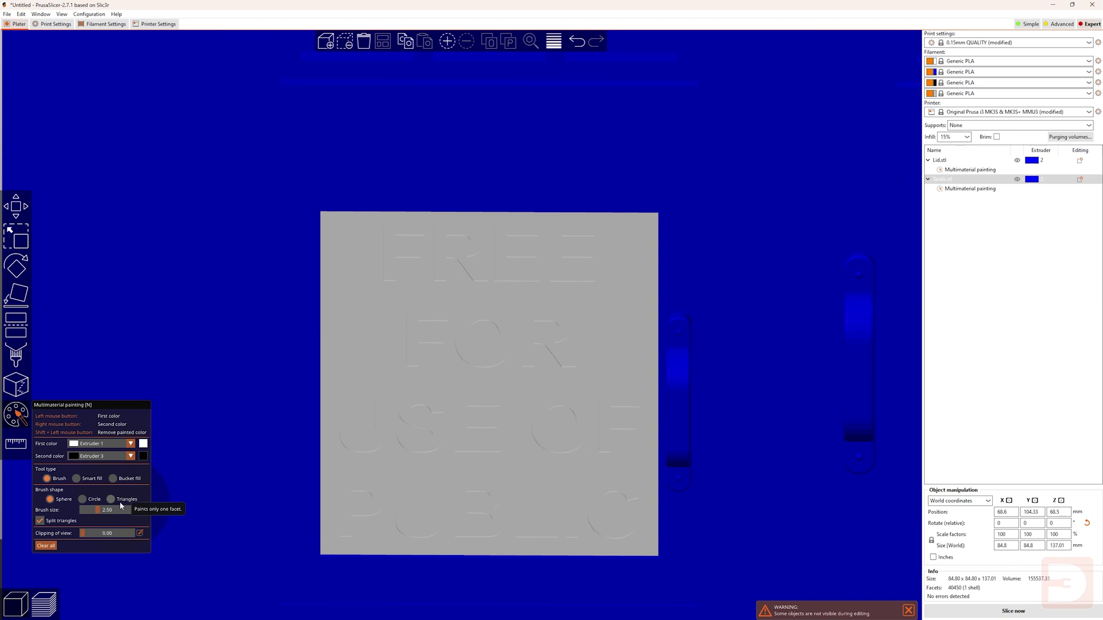
Step: Smart-fill every letter of FREE FOR USE OF PUBLIC black with Extruder 3
{"action": "left_click", "coordinate": [76, 479]}
{"action": "right_click", "coordinate": [402, 253]}
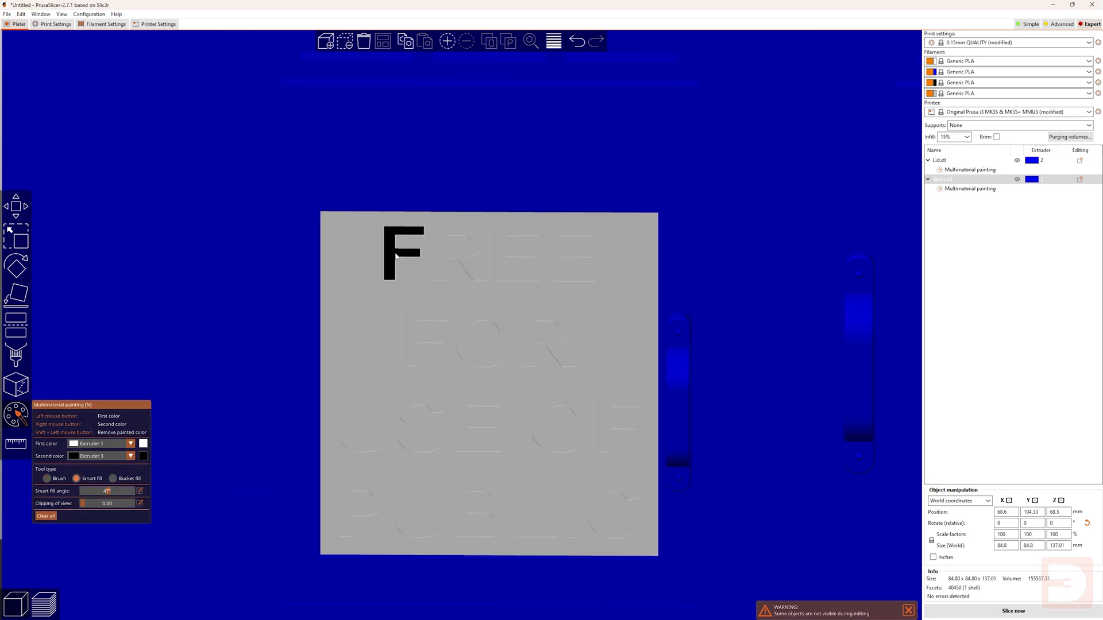
{"action": "right_click", "coordinate": [471, 259]}
{"action": "mouse_move", "coordinate": [486, 265]}
{"action": "right_mouse_down"}
{"action": "mouse_move", "coordinate": [534, 329]}
{"action": "mouse_move", "coordinate": [510, 351]}
{"action": "mouse_move", "coordinate": [435, 340]}
{"action": "mouse_move", "coordinate": [382, 432]}
{"action": "mouse_move", "coordinate": [411, 422]}
{"action": "mouse_move", "coordinate": [596, 433]}
{"action": "mouse_move", "coordinate": [597, 499]}
{"action": "mouse_move", "coordinate": [432, 521]}
{"action": "mouse_move", "coordinate": [368, 509]}
{"action": "right_mouse_up"}
{"action": "scroll", "coordinate": [419, 464], "scroll_direction": "down", "scroll_amount": 5}
{"action": "scroll", "coordinate": [418, 464], "scroll_direction": "down", "scroll_amount": 3}
{"action": "left_click_drag", "start_coordinate": [253, 321], "coordinate": [206, 292]}
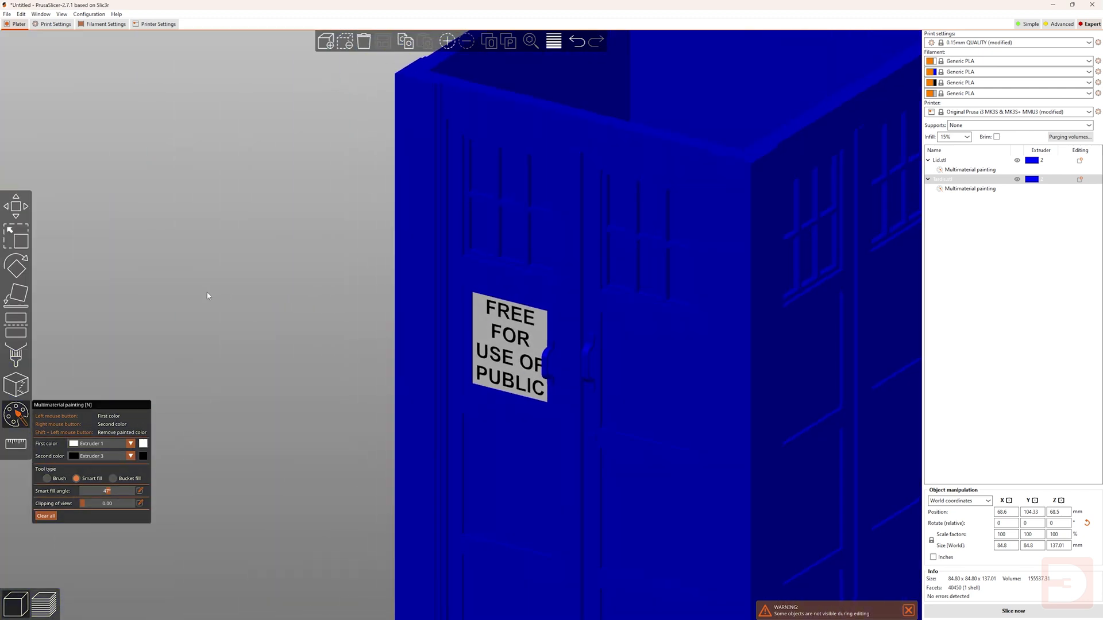
Step: Close painting, reselect the TARDIS and reopen multimaterial painting on it
{"action": "left_click", "coordinate": [16, 415]}
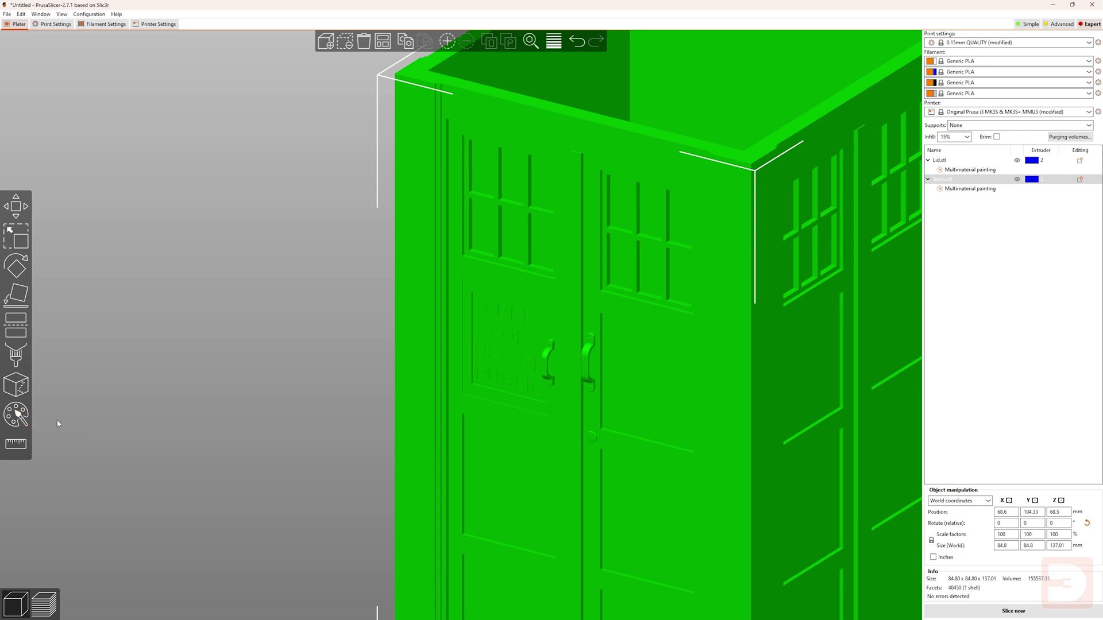
{"action": "left_click", "coordinate": [265, 412]}
{"action": "left_click_drag", "start_coordinate": [265, 412], "coordinate": [197, 246]}
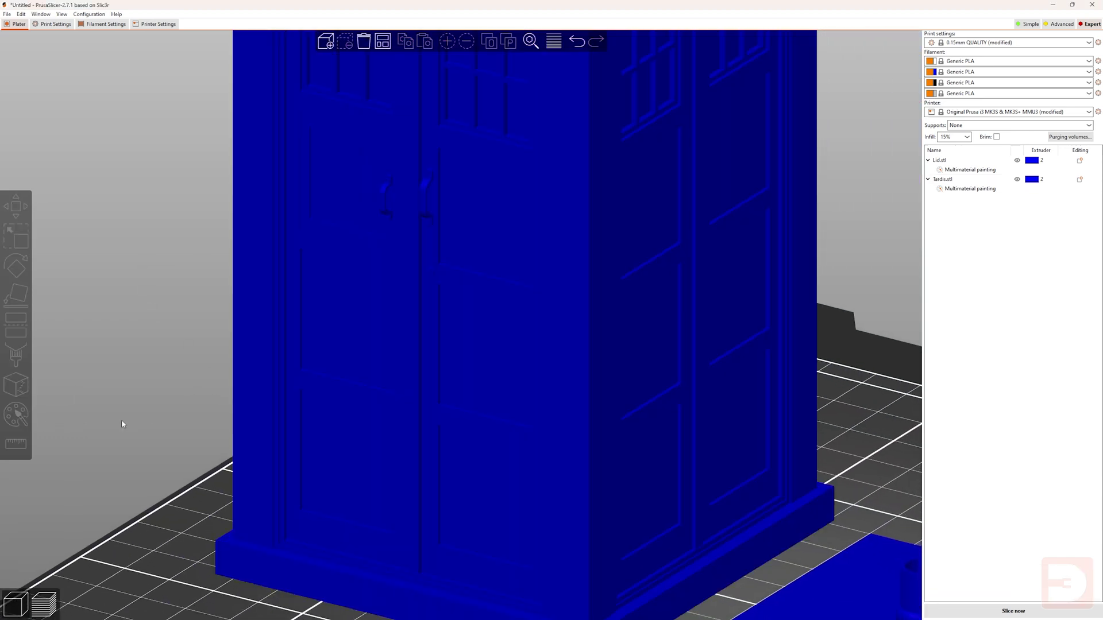
{"action": "scroll", "coordinate": [251, 364], "scroll_direction": "down", "scroll_amount": 3}
{"action": "left_click", "coordinate": [251, 364]}
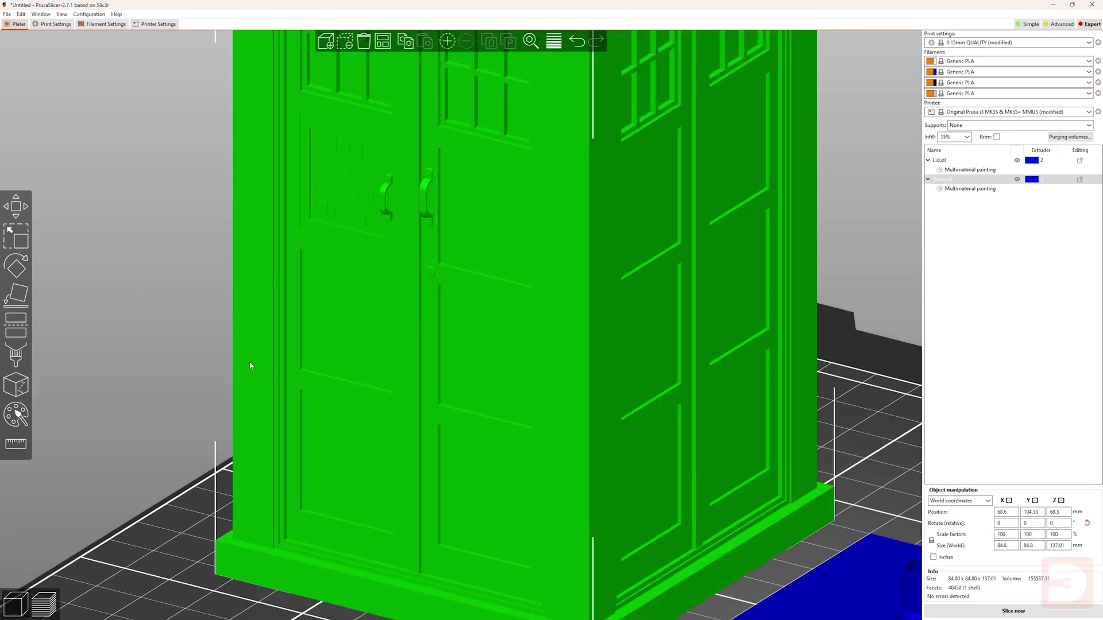
{"action": "key", "text": "n"}
{"action": "scroll", "coordinate": [315, 322], "scroll_direction": "up", "scroll_amount": 3}
{"action": "scroll", "coordinate": [315, 322], "scroll_direction": "up", "scroll_amount": 8}
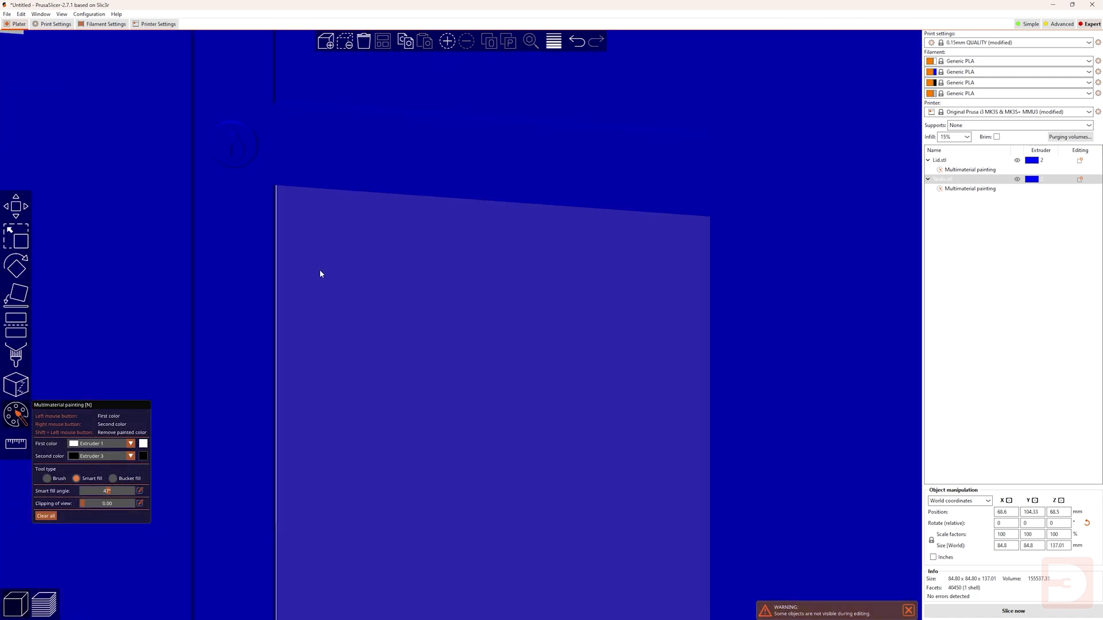
Step: Set the second colour to Extruder 4 and fill the keyhole with it
{"action": "left_click", "coordinate": [104, 453]}
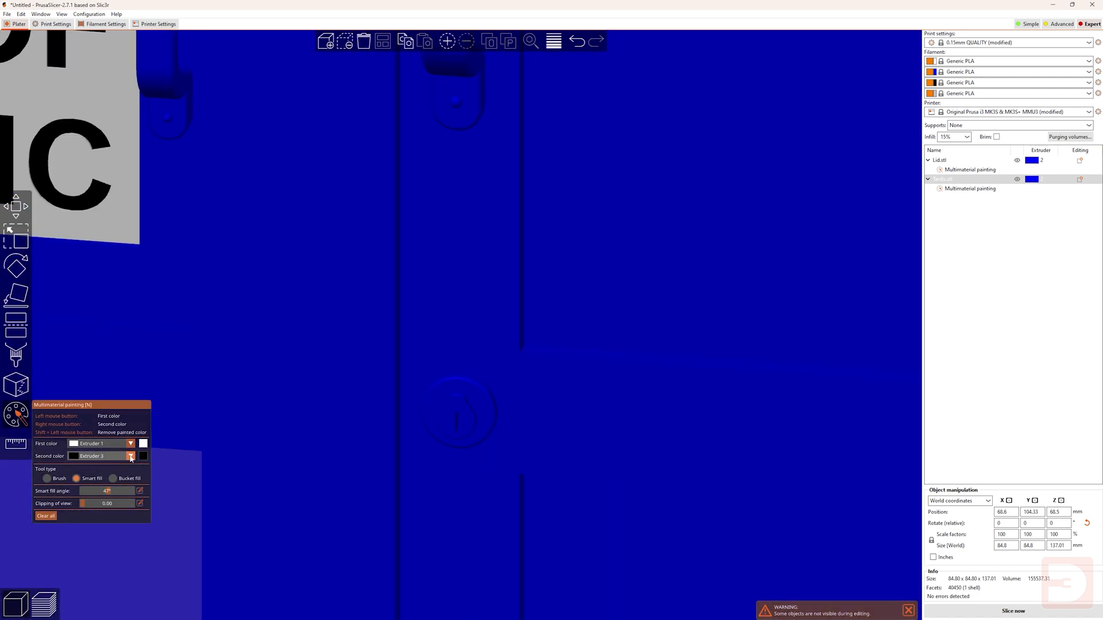
{"action": "left_click", "coordinate": [95, 494]}
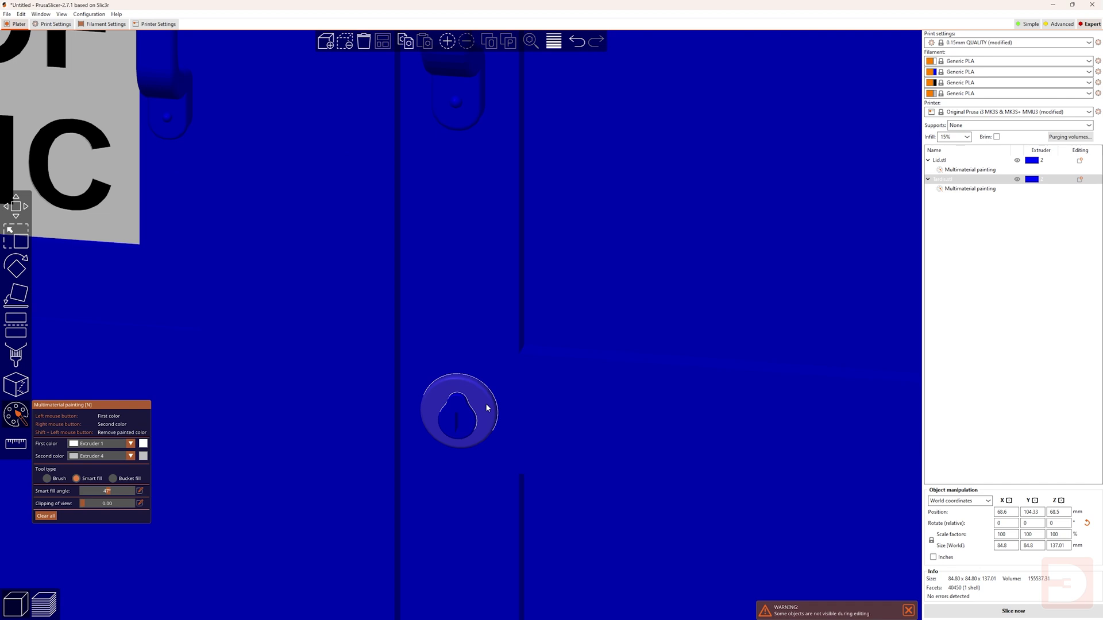
{"action": "left_click", "coordinate": [486, 408]}
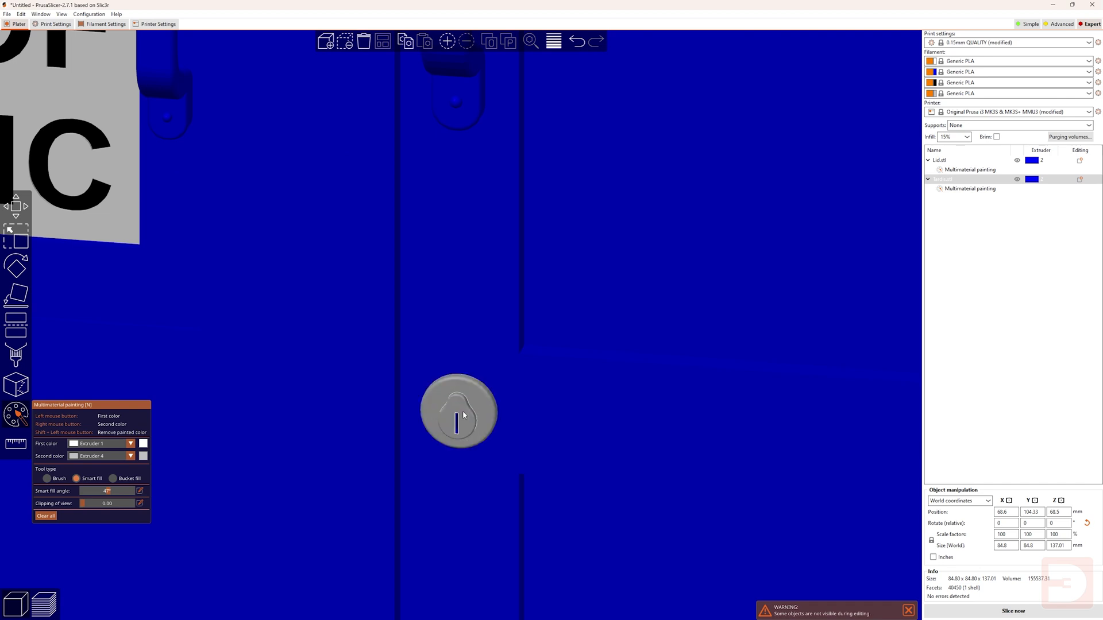
{"action": "scroll", "coordinate": [632, 461], "scroll_direction": "down", "scroll_amount": 3}
{"action": "scroll", "coordinate": [636, 463], "scroll_direction": "down", "scroll_amount": 2}
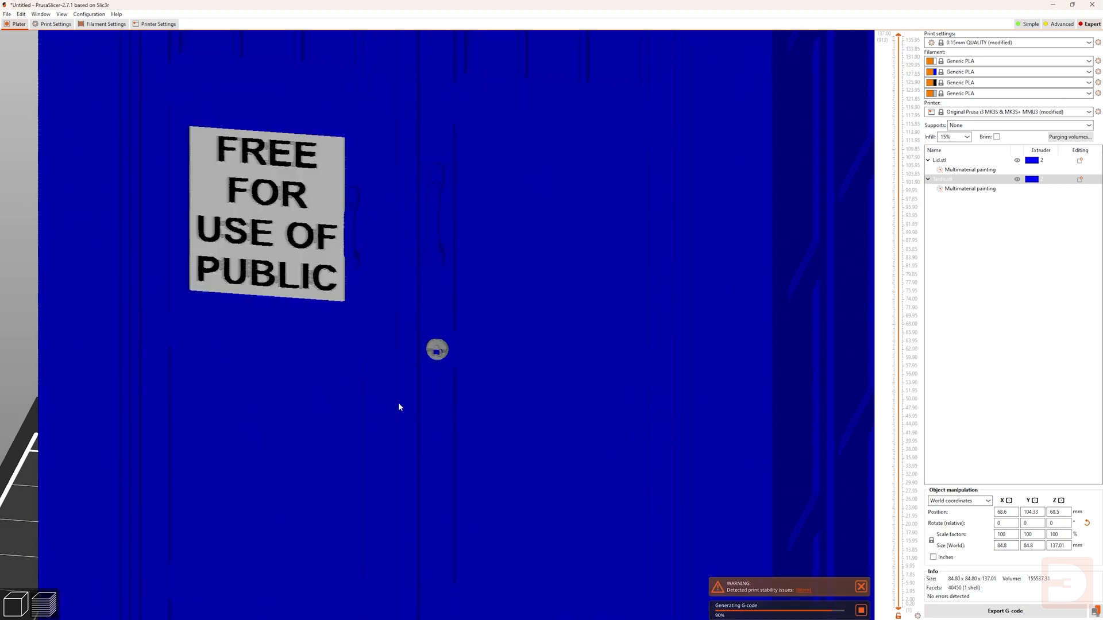
Step: Inspect the sliced sign and keyhole layers in Preview, then return to the 3D view
{"action": "scroll", "coordinate": [399, 407], "scroll_direction": "up", "scroll_amount": 10}
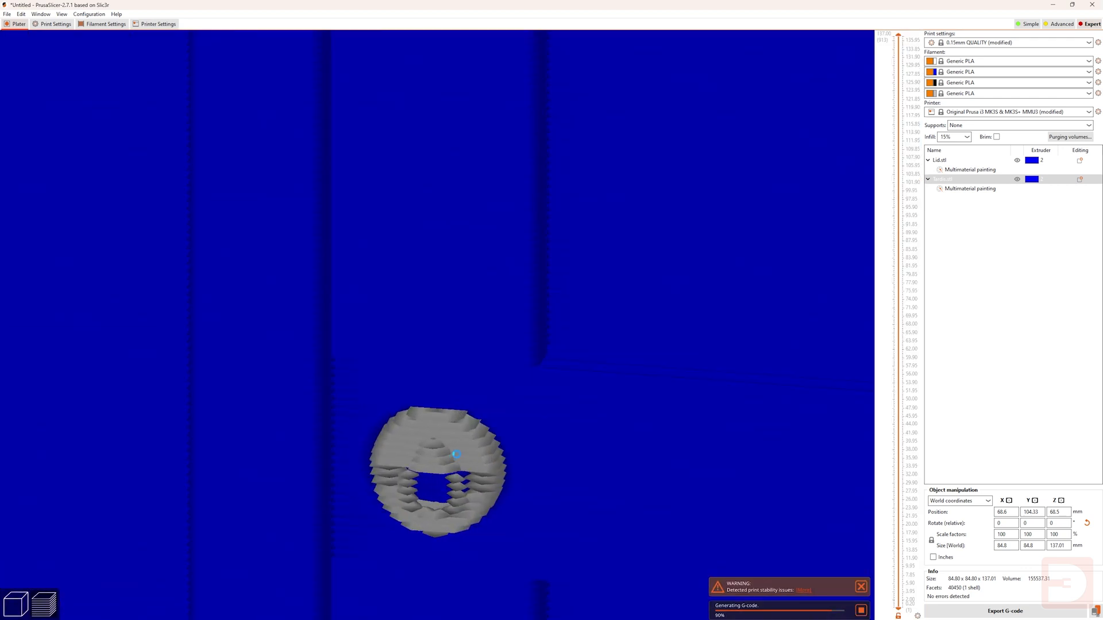
{"action": "left_click_drag", "start_coordinate": [429, 464], "coordinate": [425, 439]}
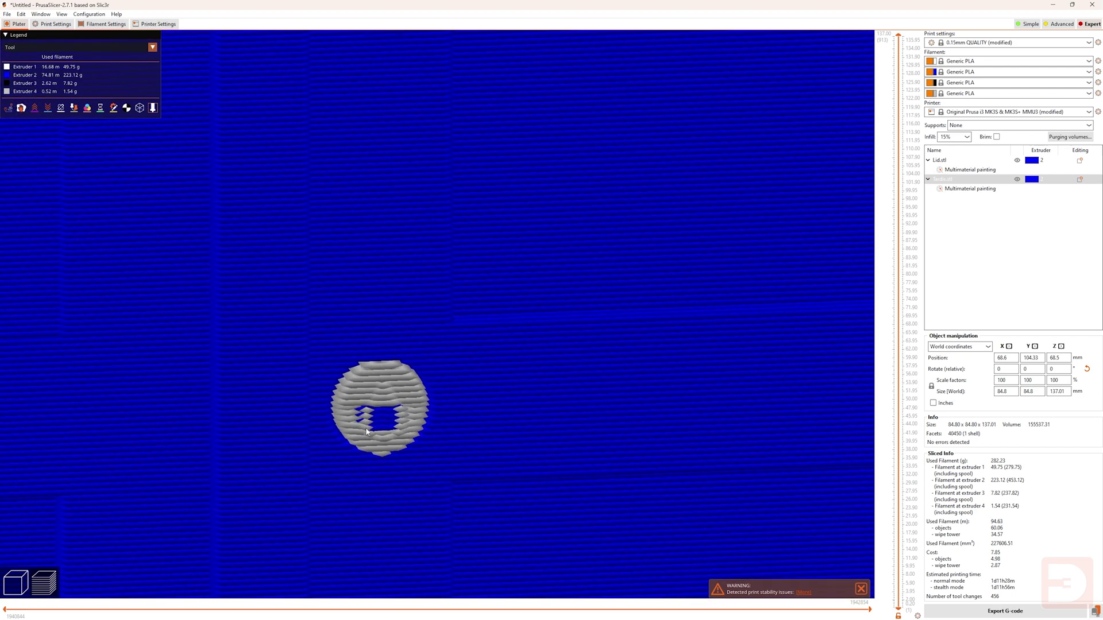
{"action": "scroll", "coordinate": [384, 417], "scroll_direction": "down", "scroll_amount": 8}
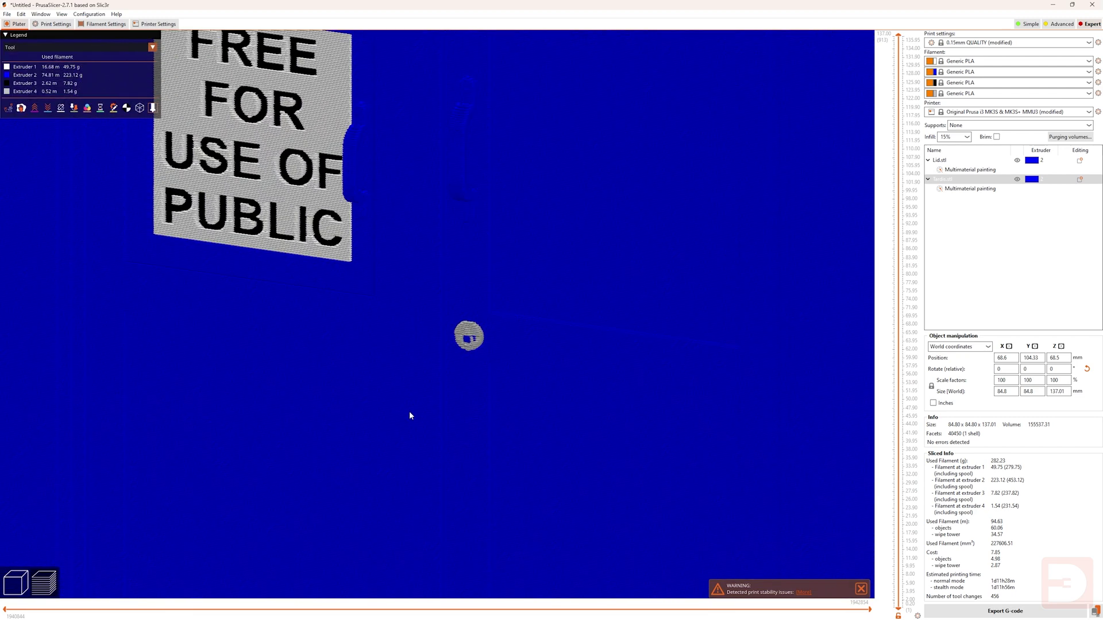
{"action": "left_click", "coordinate": [26, 582]}
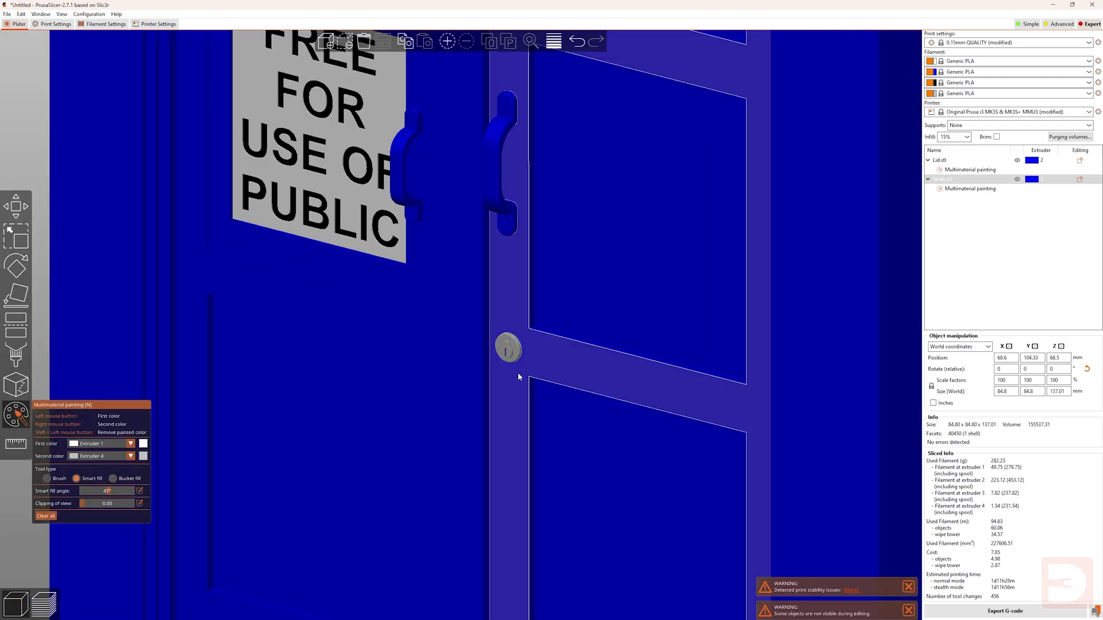
Step: Zoom in on the door's round lock and smart-fill the keyhole slot so it stays blue
{"action": "scroll", "coordinate": [565, 373], "scroll_direction": "up", "scroll_amount": 5}
{"action": "scroll", "coordinate": [702, 405], "scroll_direction": "up", "scroll_amount": 8}
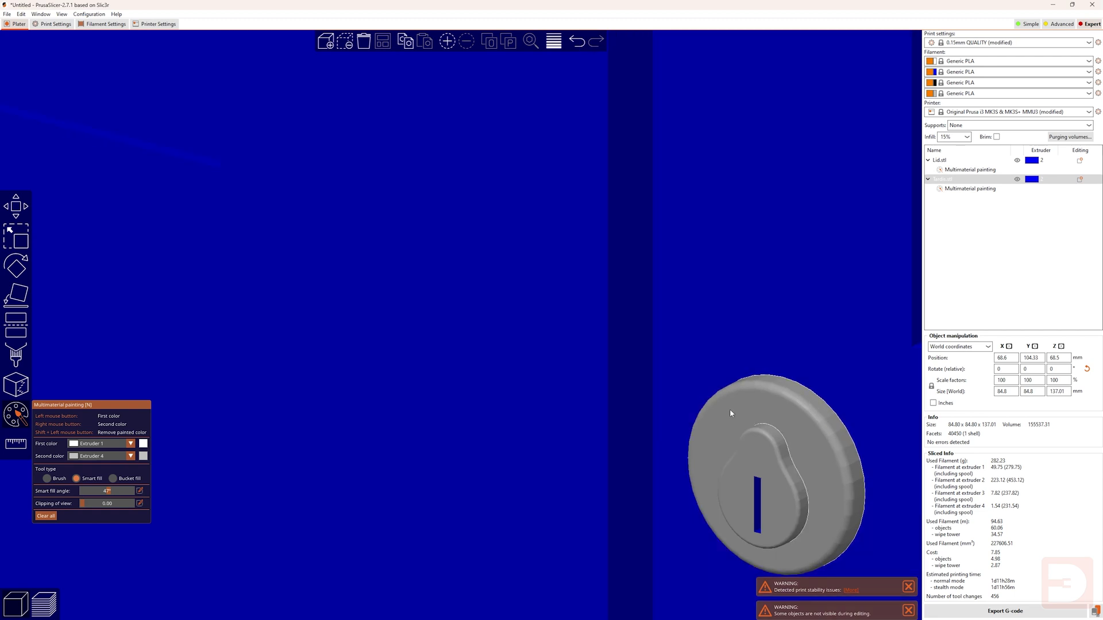
{"action": "middle_click_drag", "start_coordinate": [728, 408], "coordinate": [218, 108]}
{"action": "left_click_drag", "start_coordinate": [219, 107], "coordinate": [264, 220]}
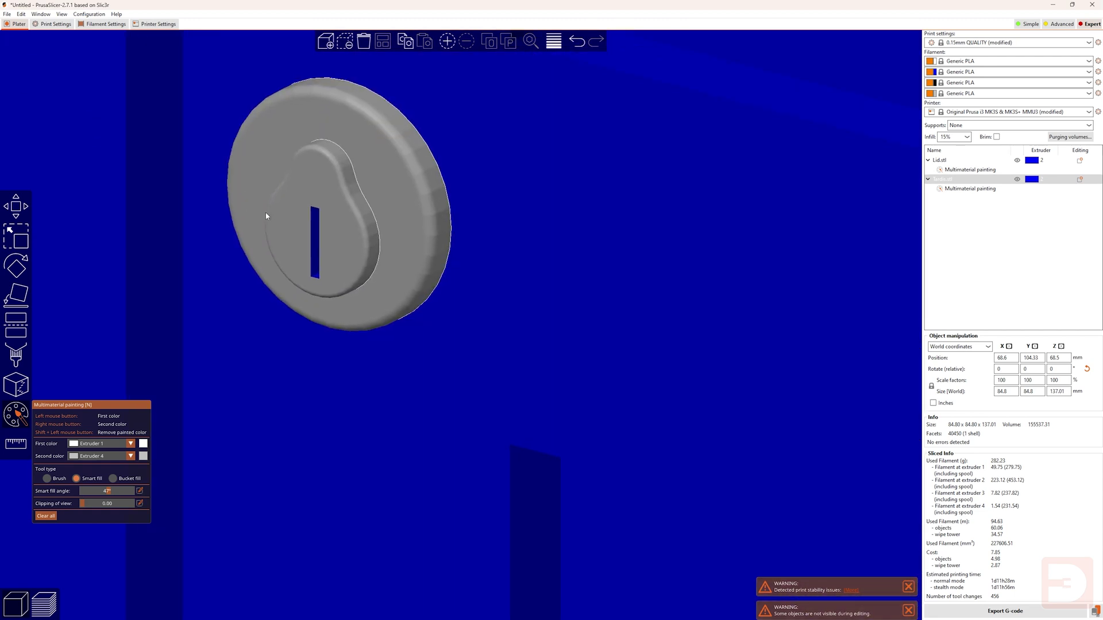
{"action": "left_click", "coordinate": [317, 279]}
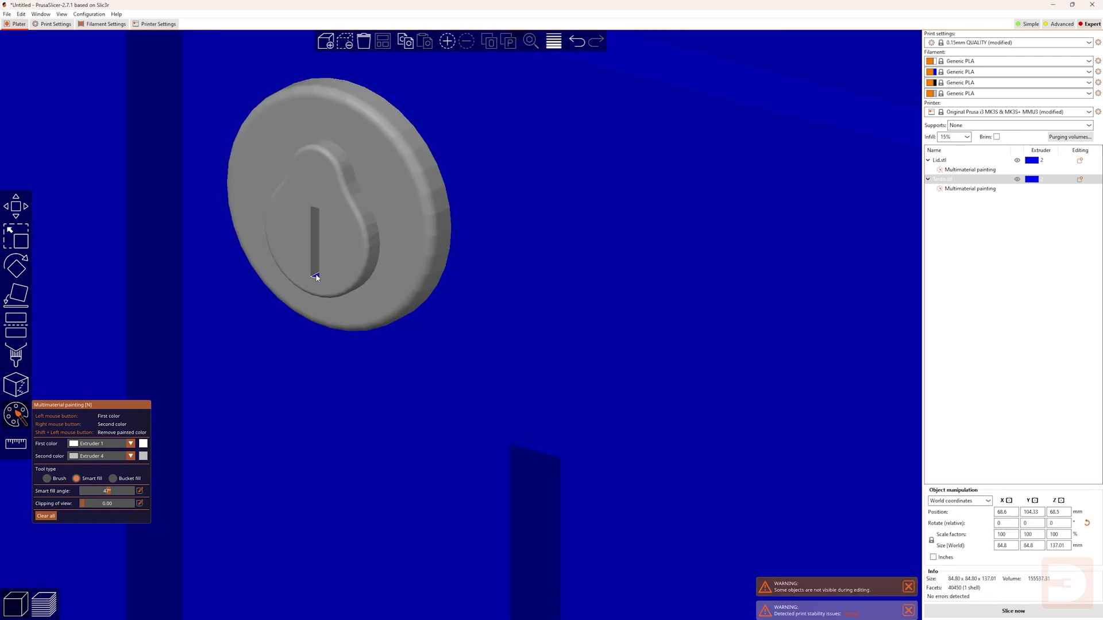
Step: Orbit and zoom around the door to check the grey lock and the black-lettered sign
{"action": "scroll", "coordinate": [342, 278], "scroll_direction": "down", "scroll_amount": 10}
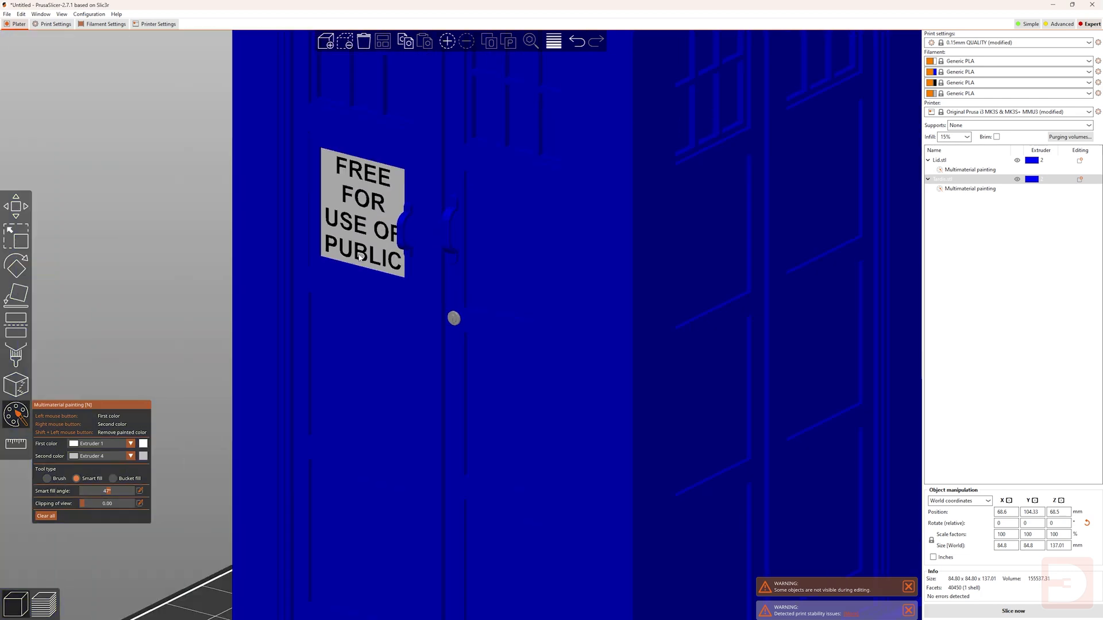
{"action": "left_click_drag", "start_coordinate": [788, 276], "coordinate": [378, 323]}
{"action": "scroll", "coordinate": [379, 322], "scroll_direction": "up", "scroll_amount": 10}
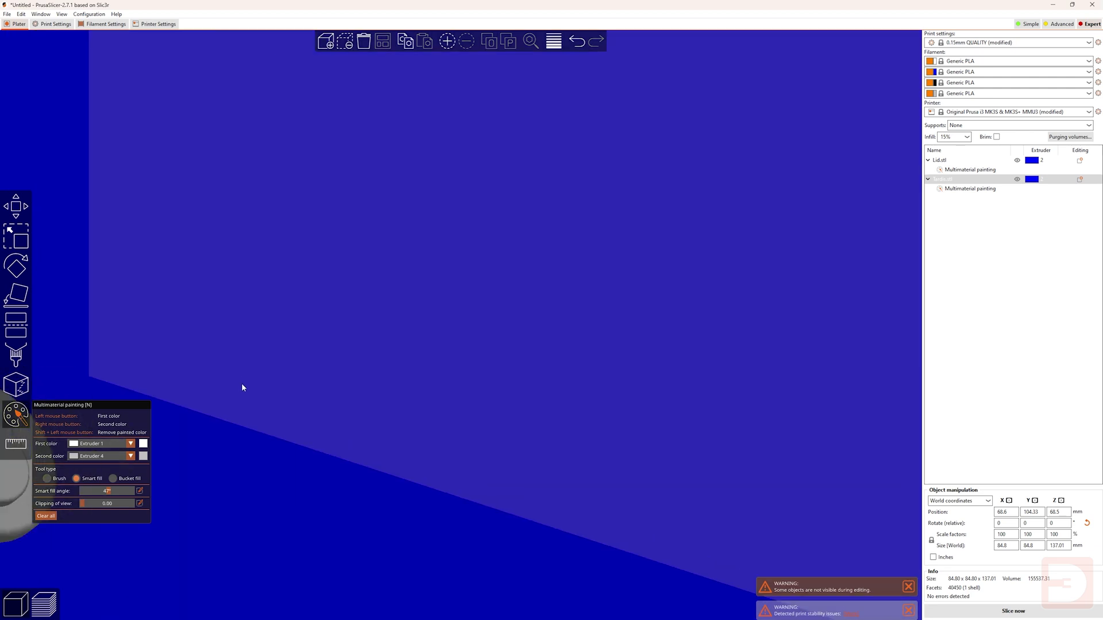
{"action": "left_click_drag", "start_coordinate": [241, 383], "coordinate": [465, 253]}
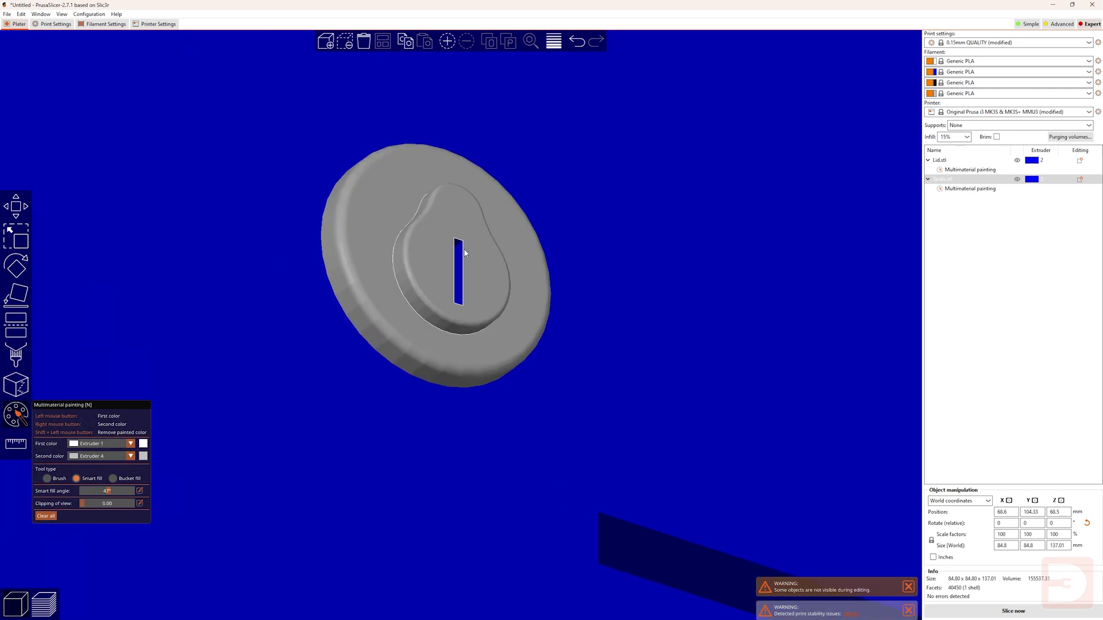
{"action": "scroll", "coordinate": [459, 255], "scroll_direction": "down", "scroll_amount": 10}
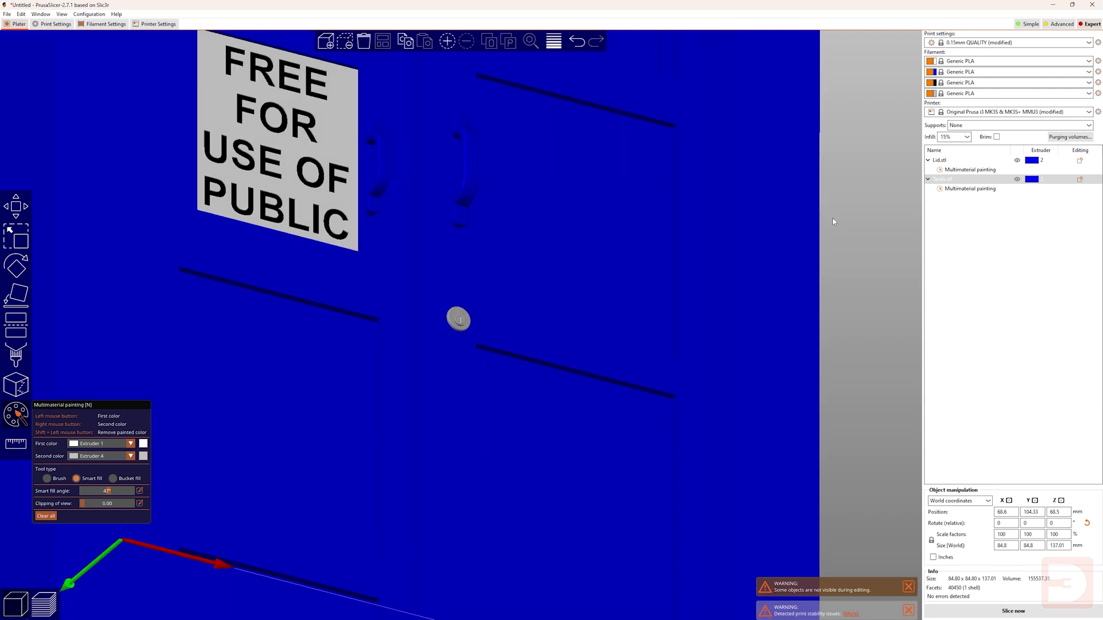
{"action": "left_click_drag", "start_coordinate": [832, 221], "coordinate": [817, 229]}
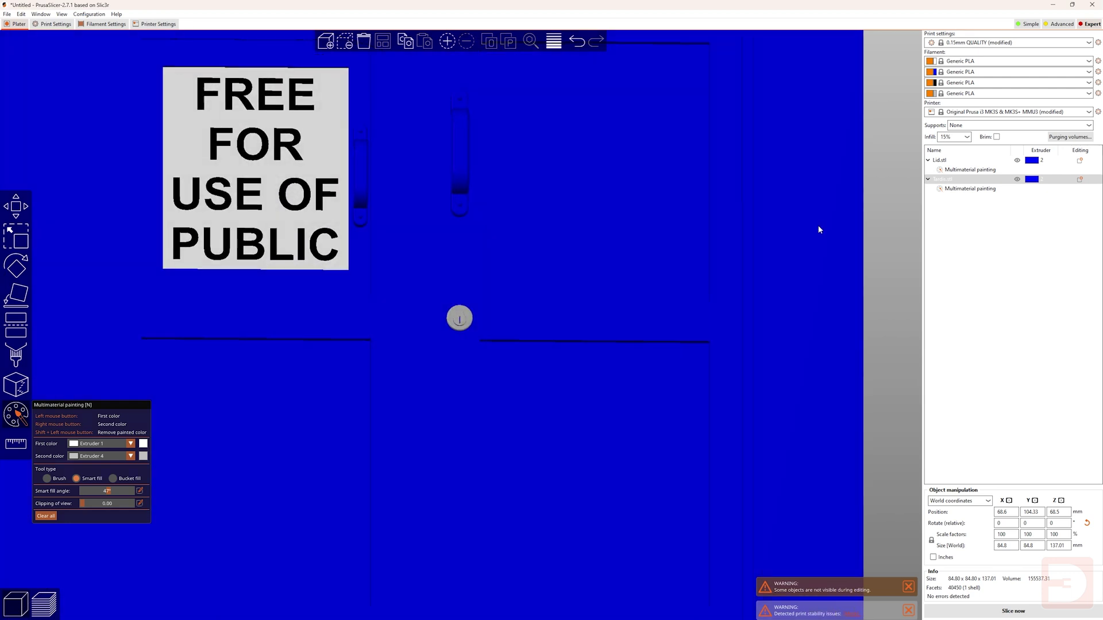
{"action": "scroll", "coordinate": [461, 322], "scroll_direction": "up", "scroll_amount": 8}
{"action": "scroll", "coordinate": [462, 322], "scroll_direction": "up", "scroll_amount": 5}
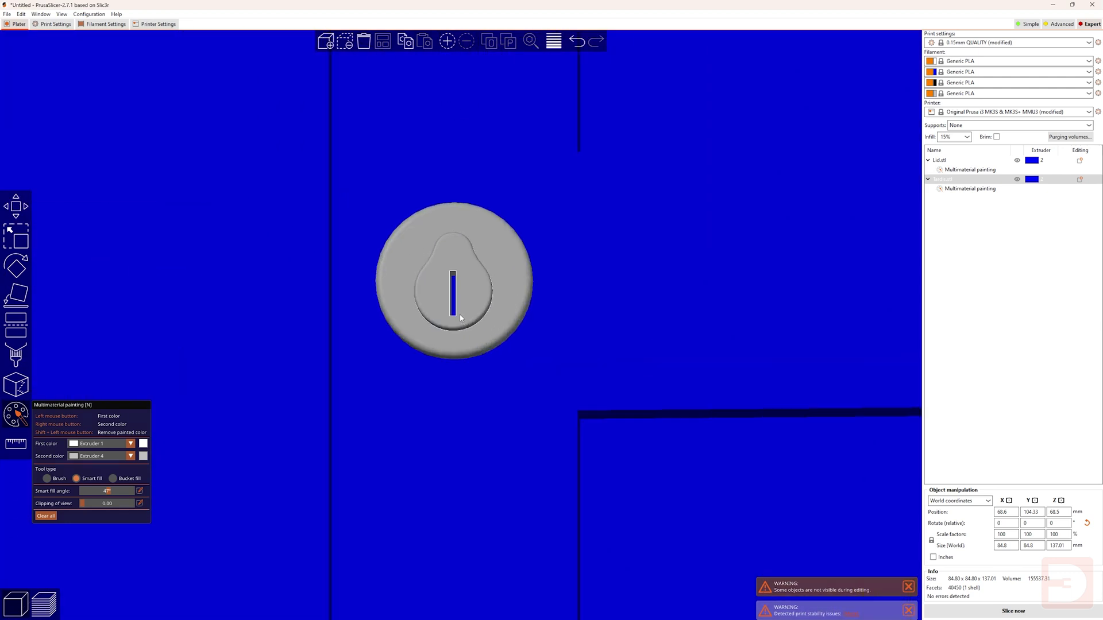
{"action": "scroll", "coordinate": [452, 294], "scroll_direction": "down", "scroll_amount": 12}
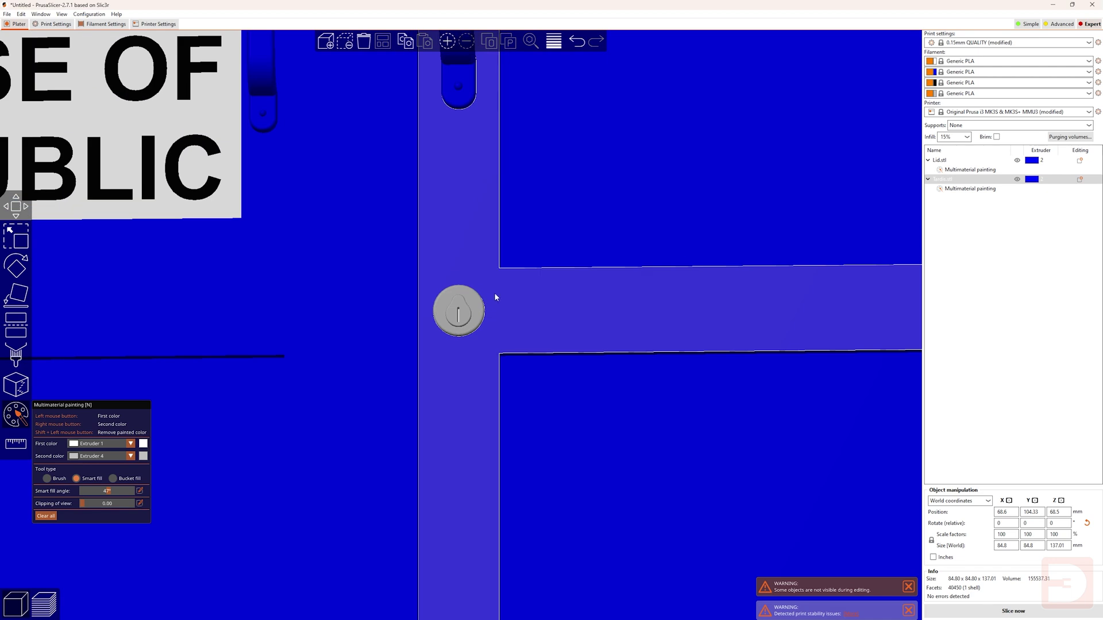
{"action": "scroll", "coordinate": [770, 284], "scroll_direction": "down", "scroll_amount": 10}
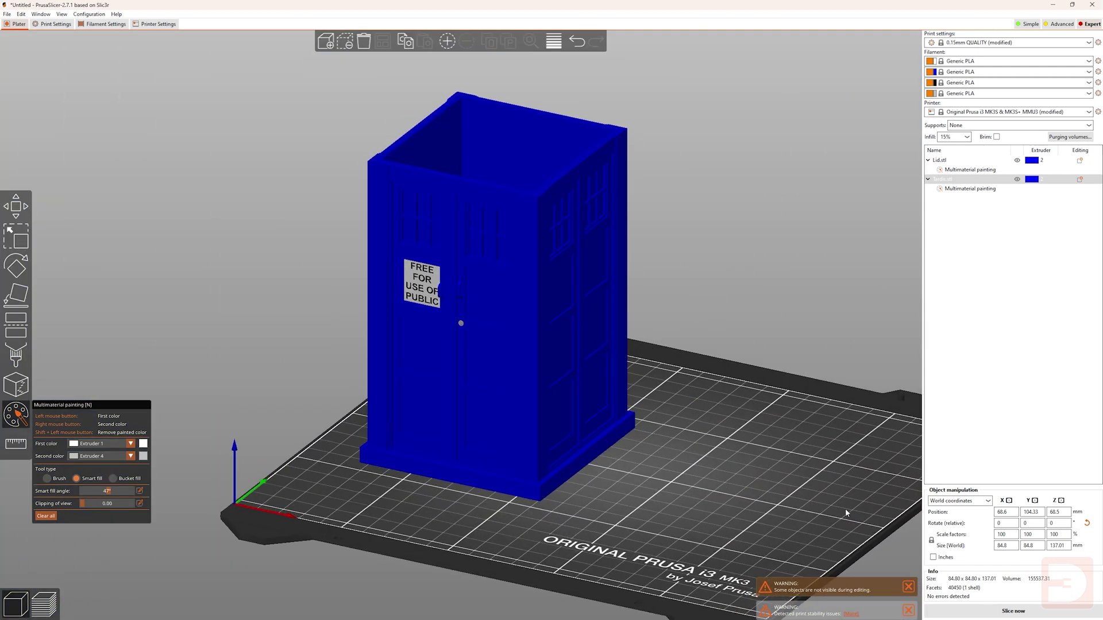
Step: Slice the painted TARDIS and zoom the multi-material preview as G-code generates
{"action": "left_click", "coordinate": [966, 612]}
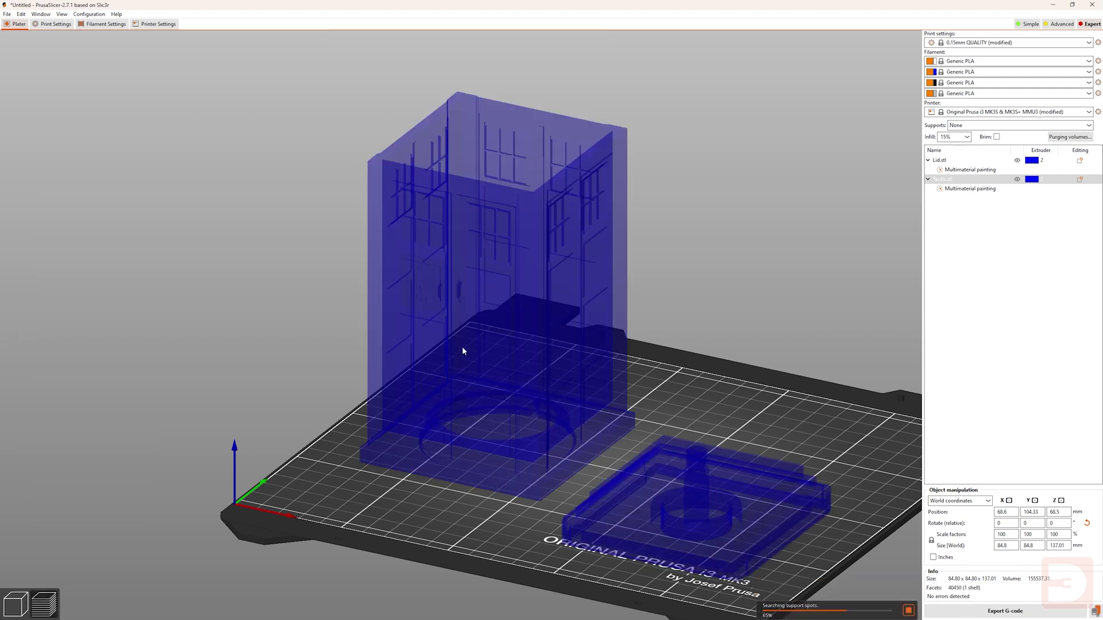
{"action": "scroll", "coordinate": [442, 337], "scroll_direction": "up", "scroll_amount": 15}
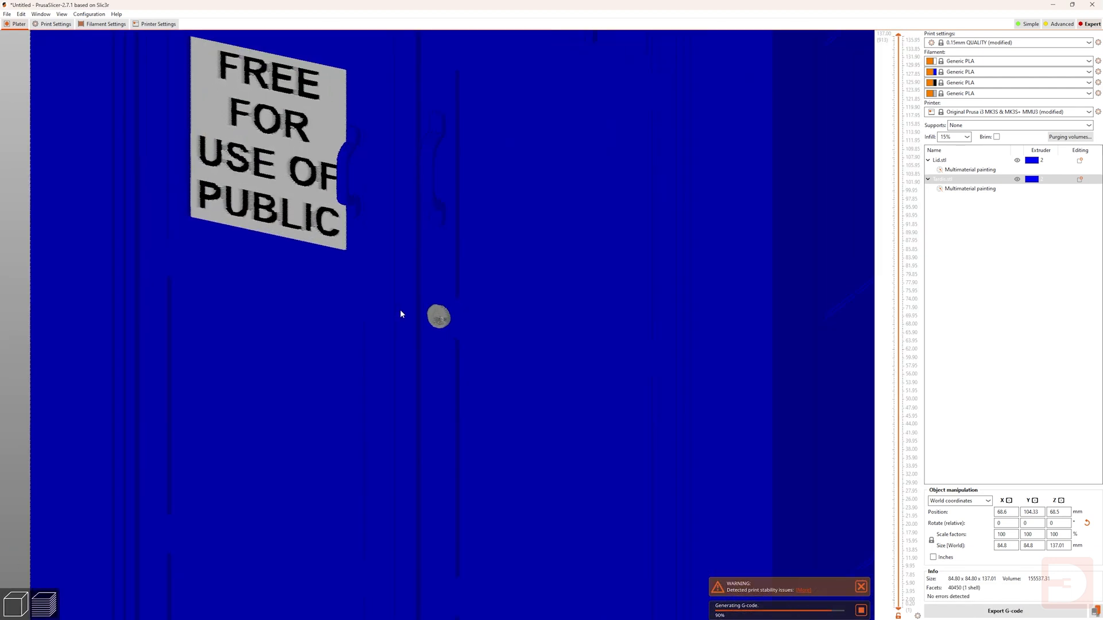